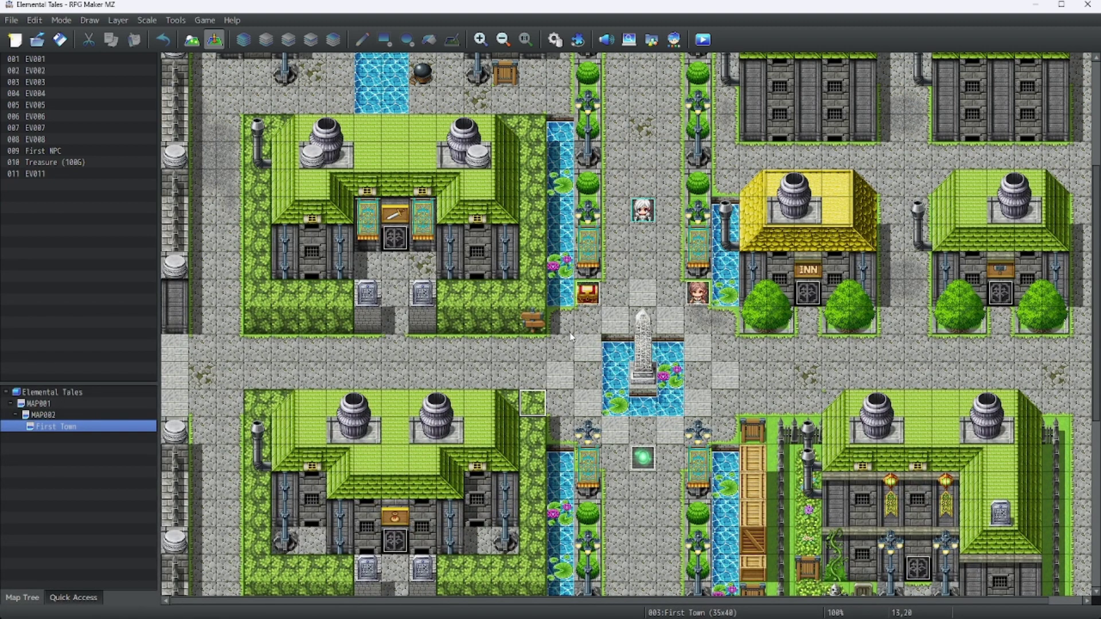
- On MAP001, start a quick Switch event on the tile at 2,2
click(70, 404)
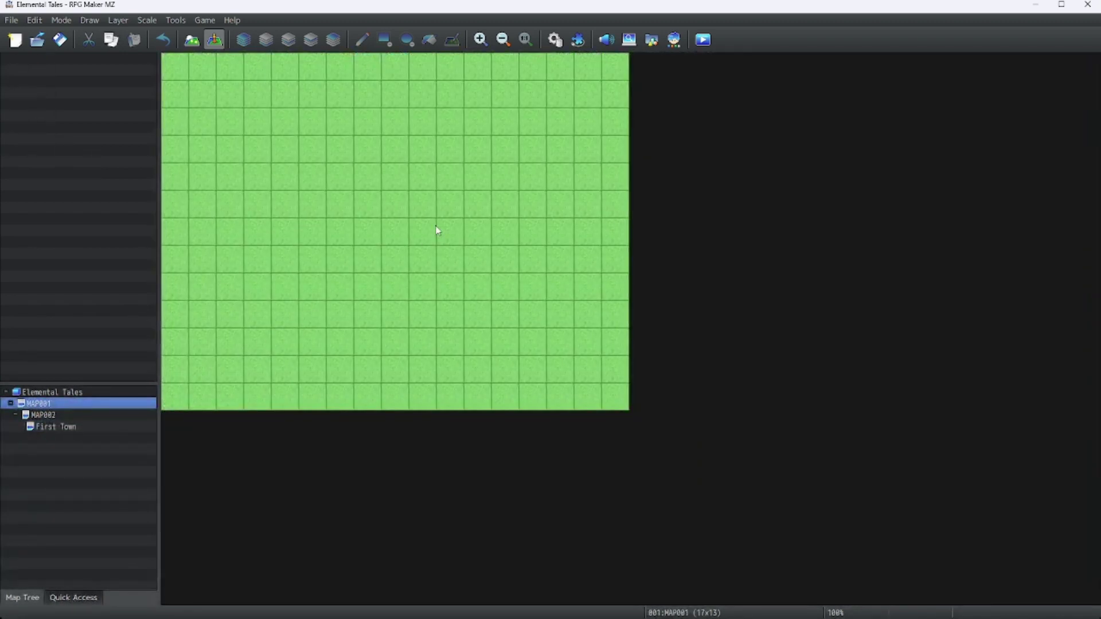
right_click(230, 119)
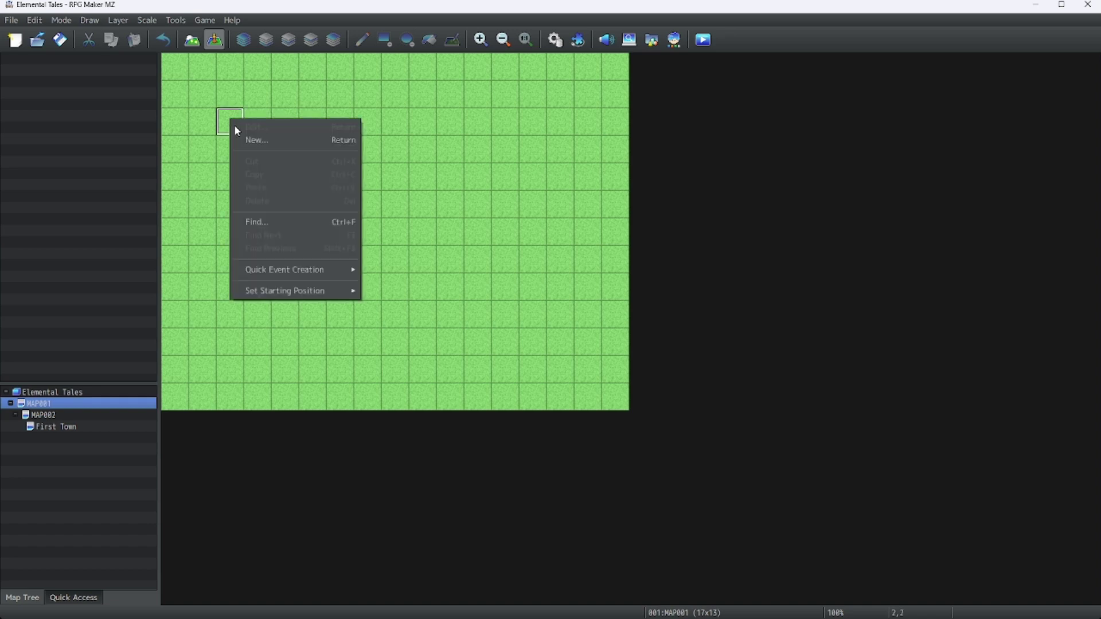
mouse_move(278, 271)
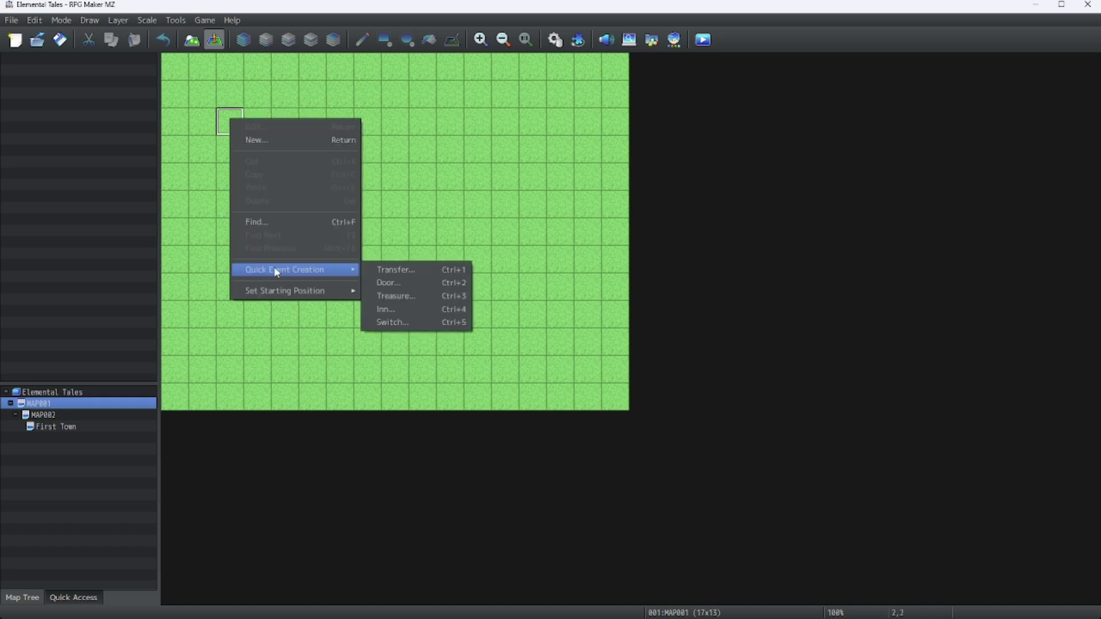
click(424, 325)
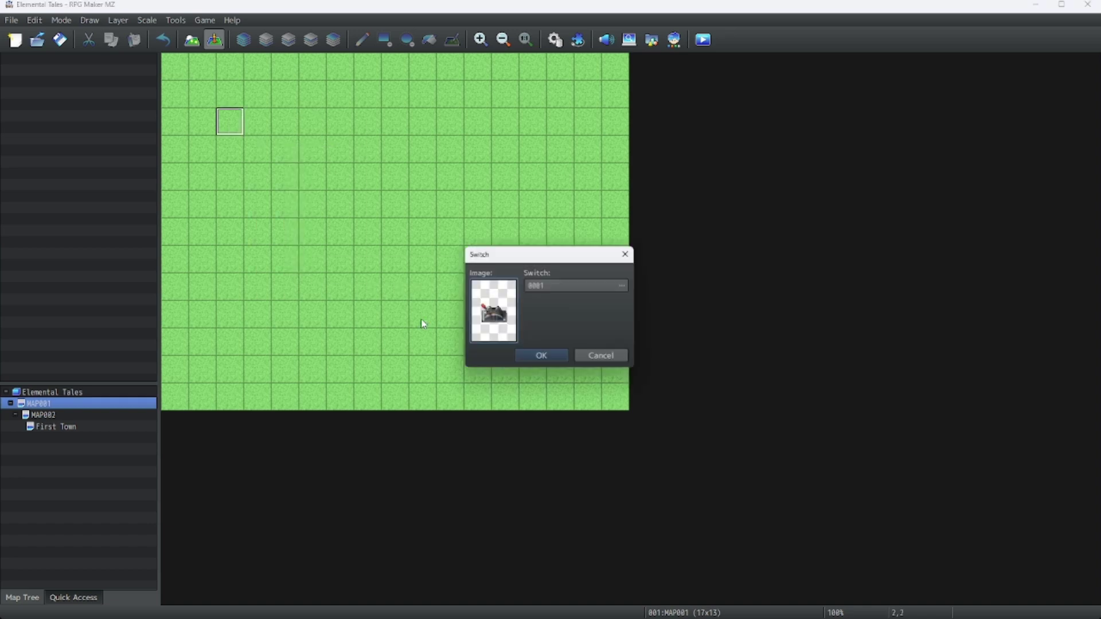
- Name switch 0001 isFemaleProtag and assign it to the Switch event
click(552, 286)
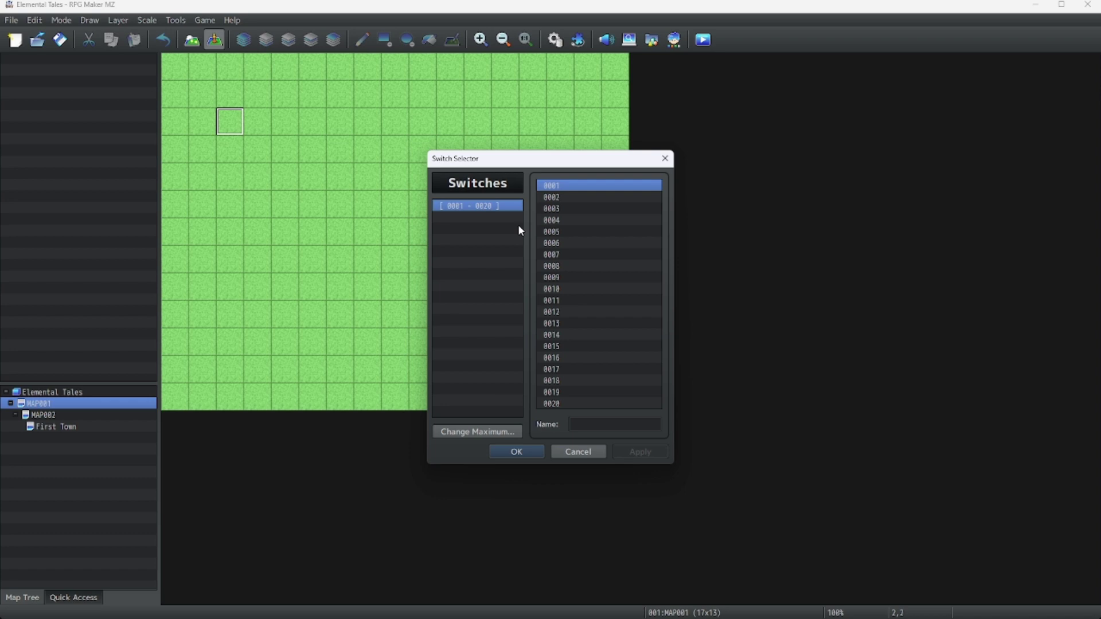
click(602, 424)
text(isFemaleProtag)
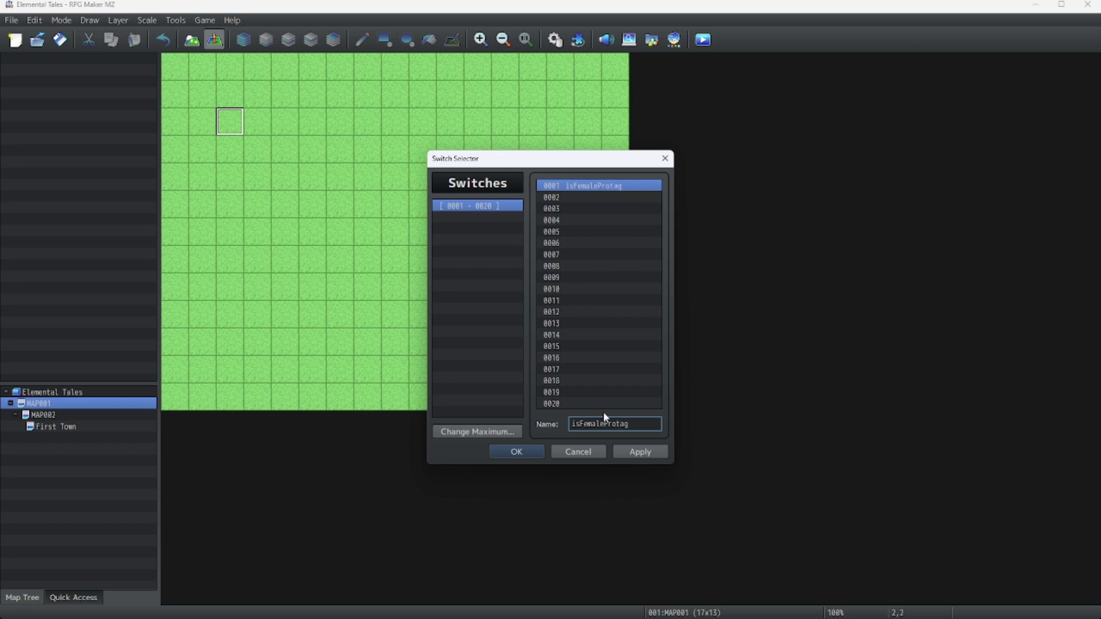
click(636, 453)
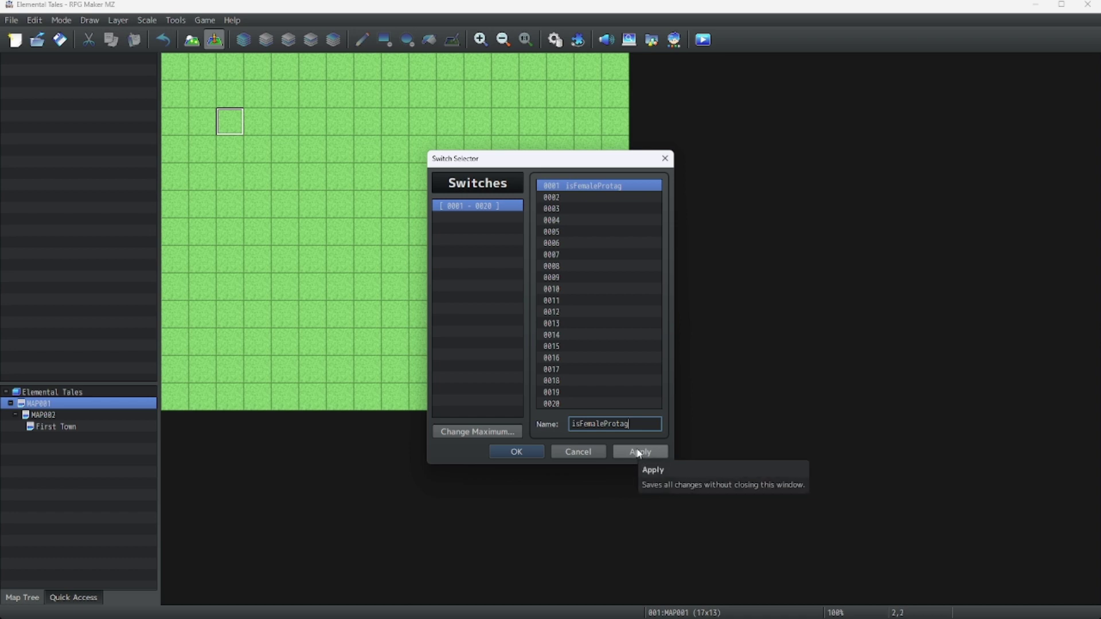
click(639, 453)
click(512, 451)
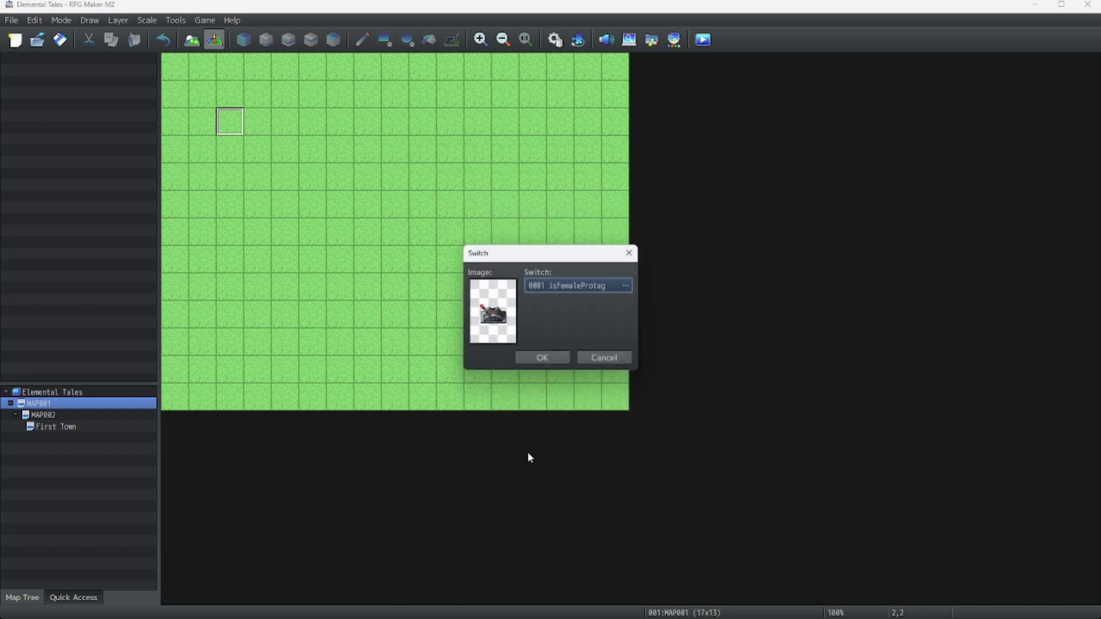
- Use the first red-handled lever from the !Switch1 set as the image and create the Switch event
double_click(500, 326)
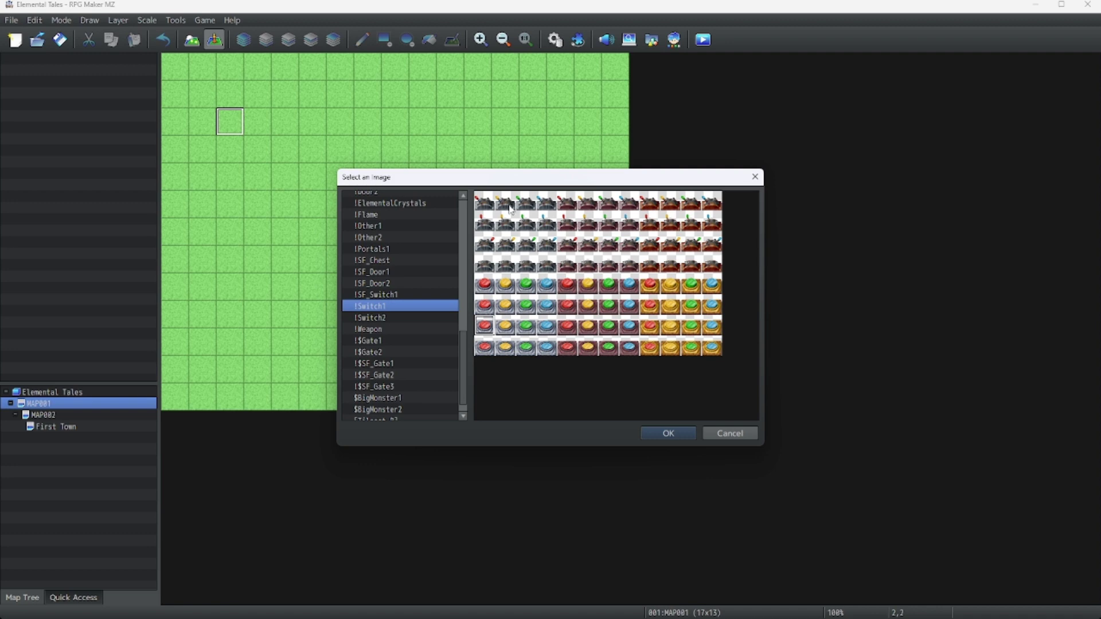
double_click(491, 207)
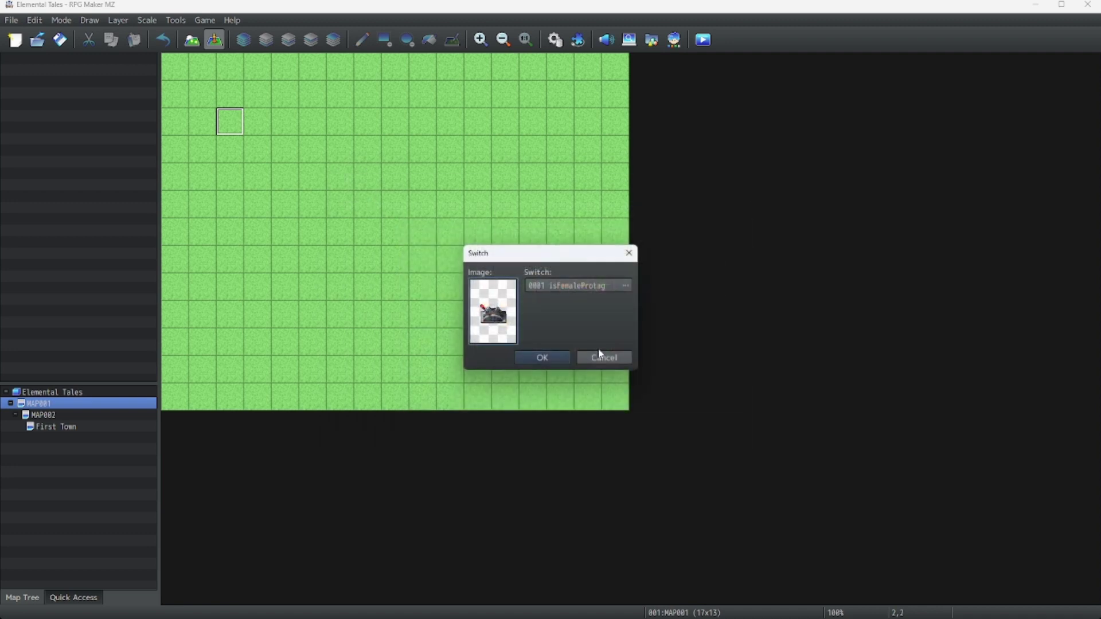
click(544, 358)
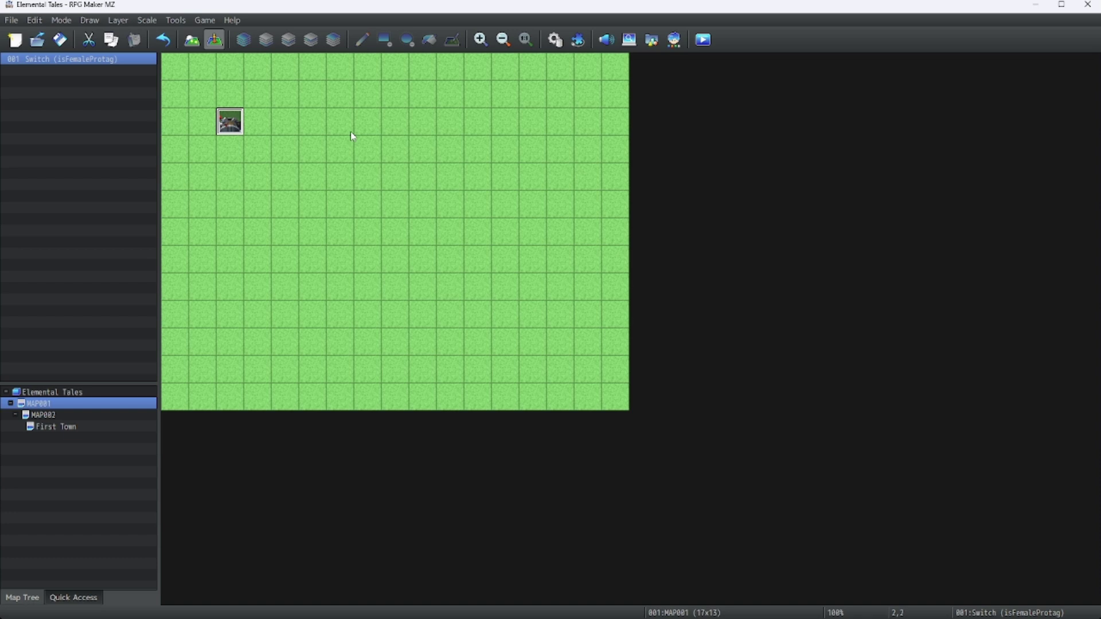
- Set the player's starting position on MAP001 to the tile at 9,6
right_click(420, 242)
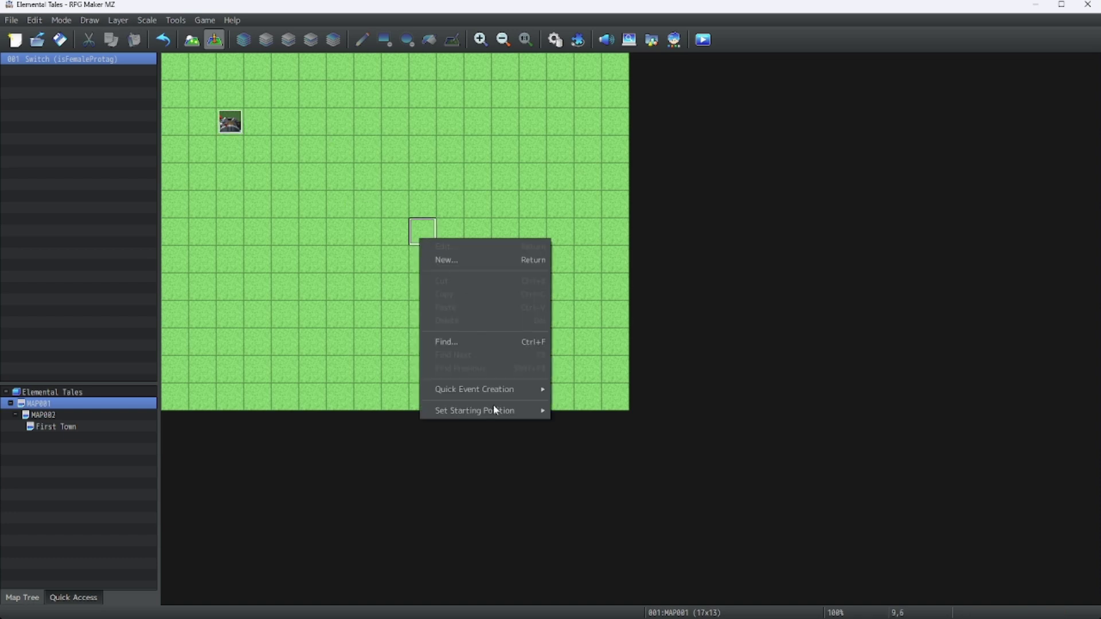
mouse_move(505, 411)
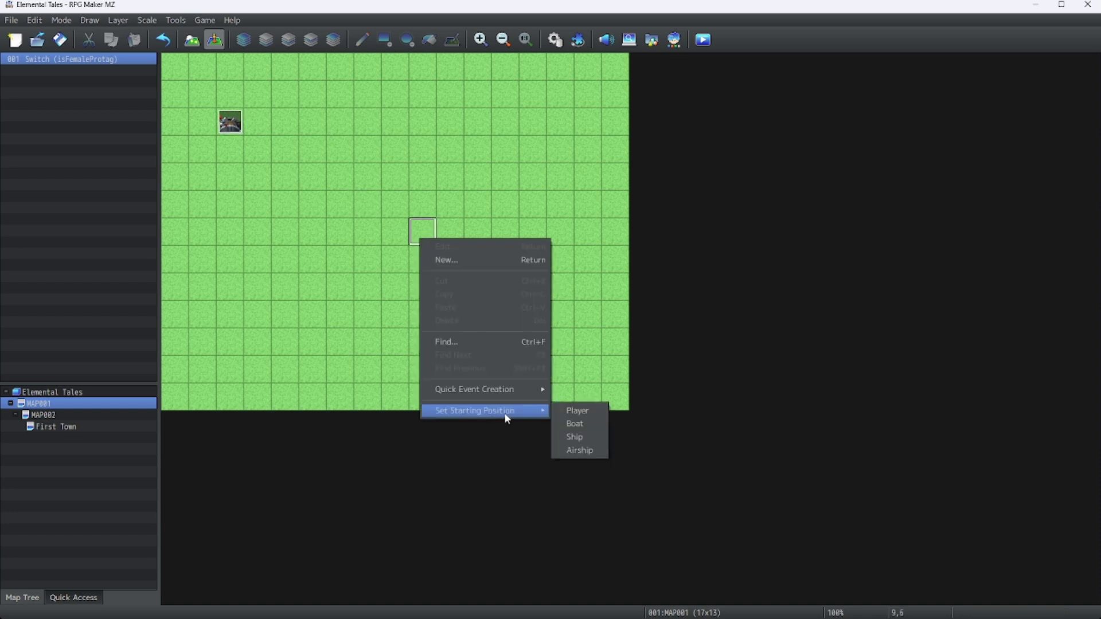
click(563, 408)
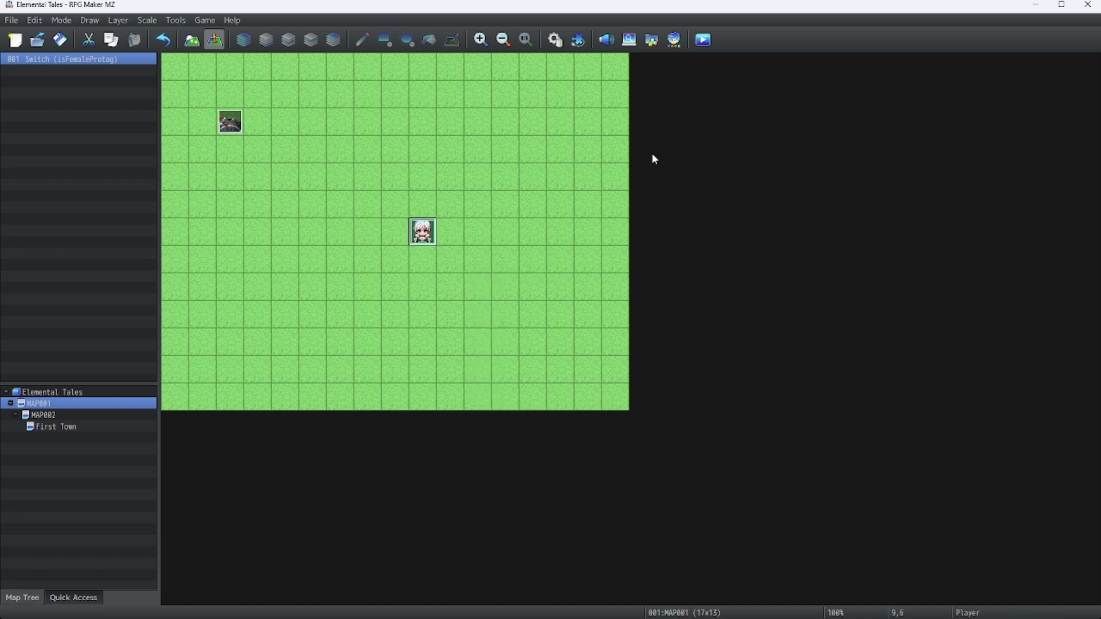
- Save the changes, launch a playtest in a maximized window and start a new game
click(703, 41)
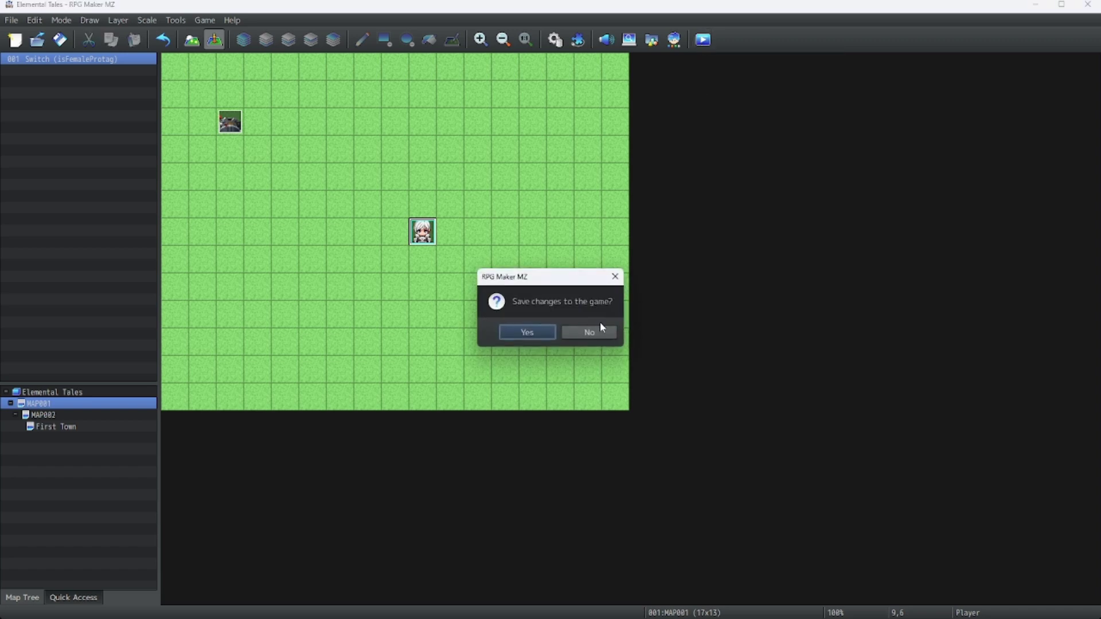
click(515, 329)
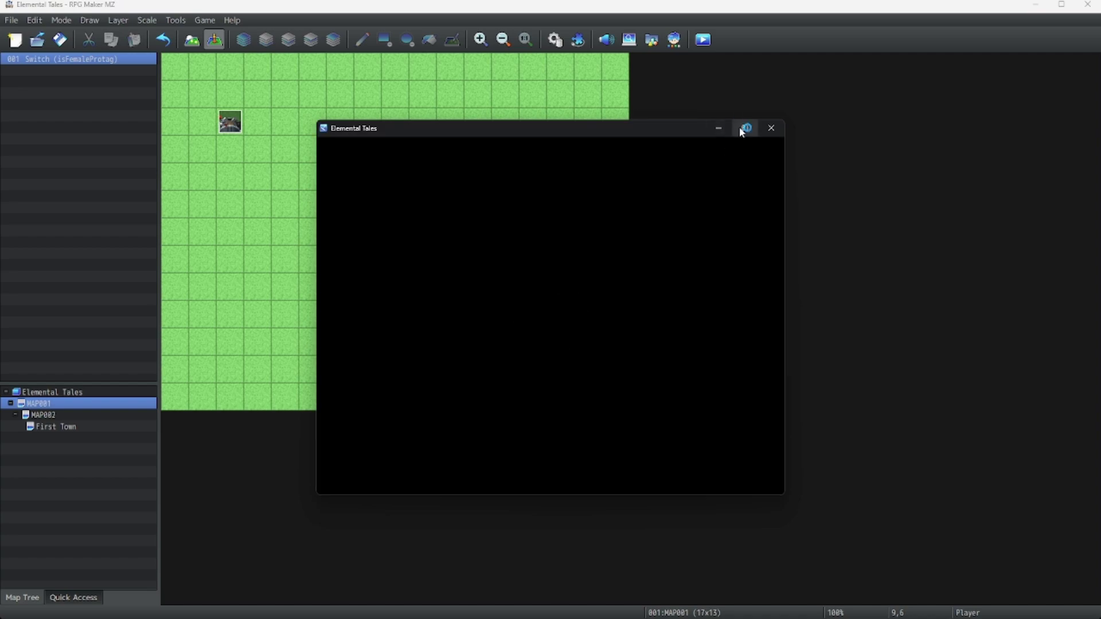
click(745, 128)
click(572, 391)
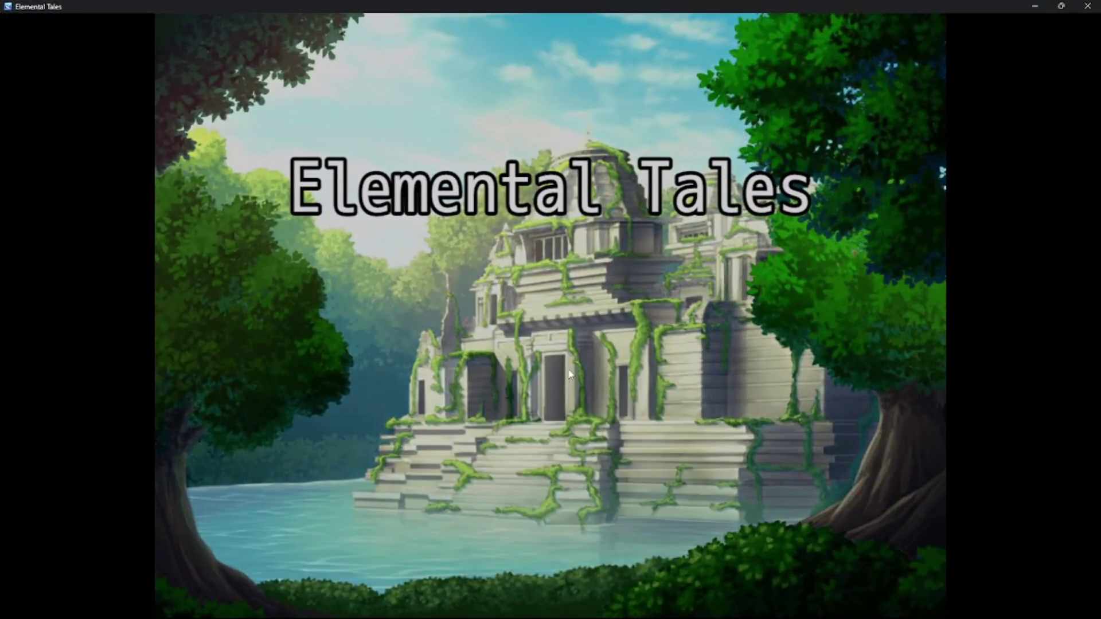
- Walk the character to the lever, toggle it several times to test the switch, and close the playtest
key(Left)
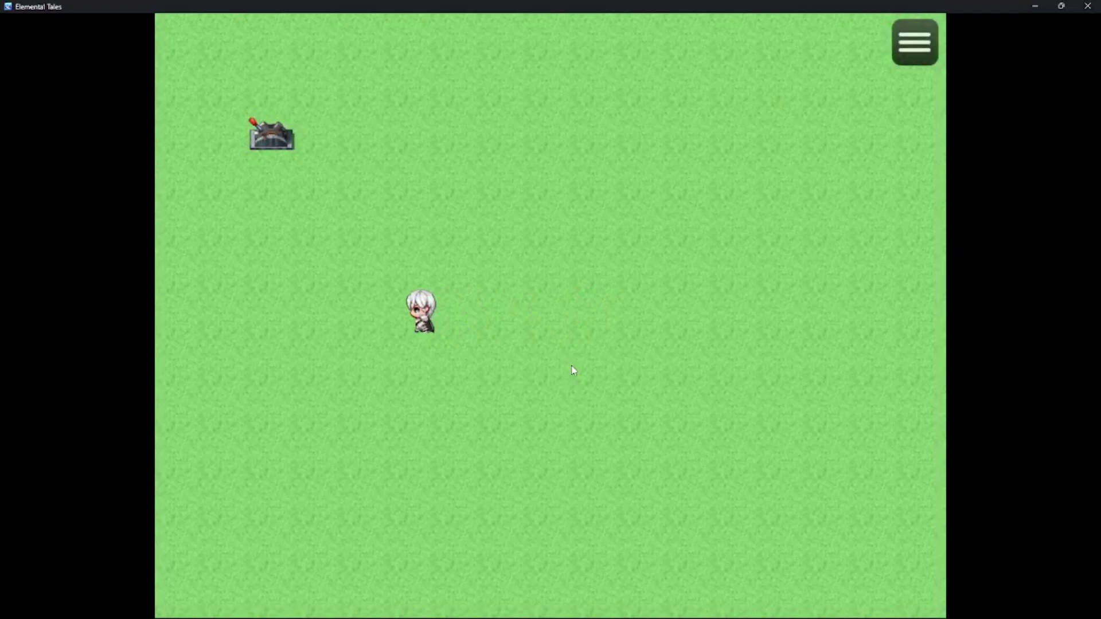
key(Left)
key(Up)
key(Left)
key(Up)
key(Return)
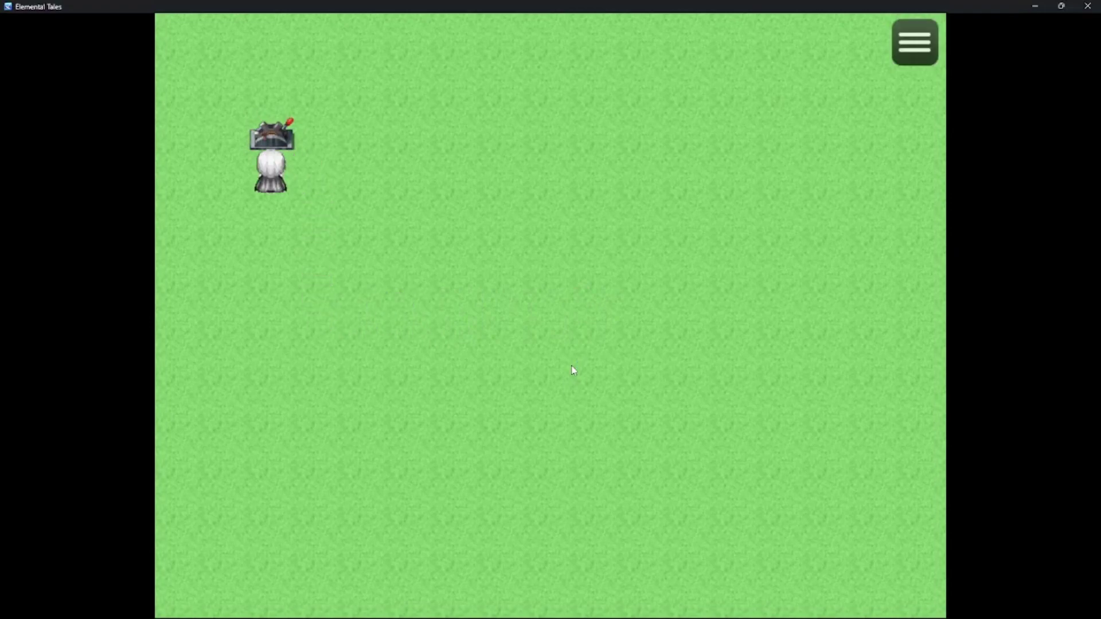
key(Return)
key(Return)
key(Return)
click(1087, 5)
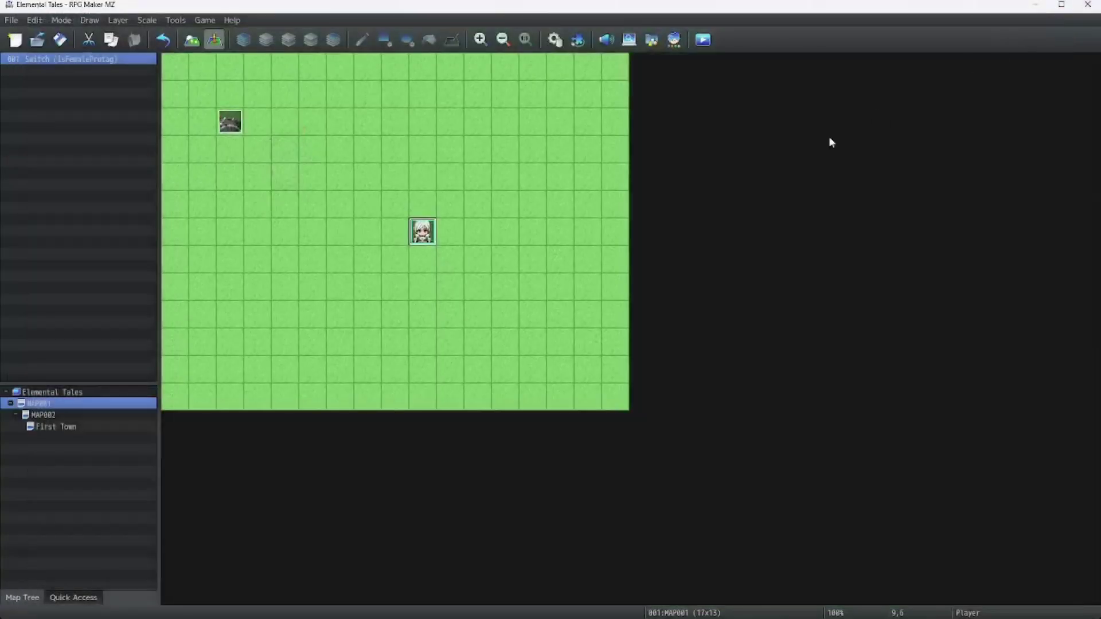
- Create a new event on the tile at 3,2 beside the lever and name it IntTest
right_click(262, 123)
click(302, 141)
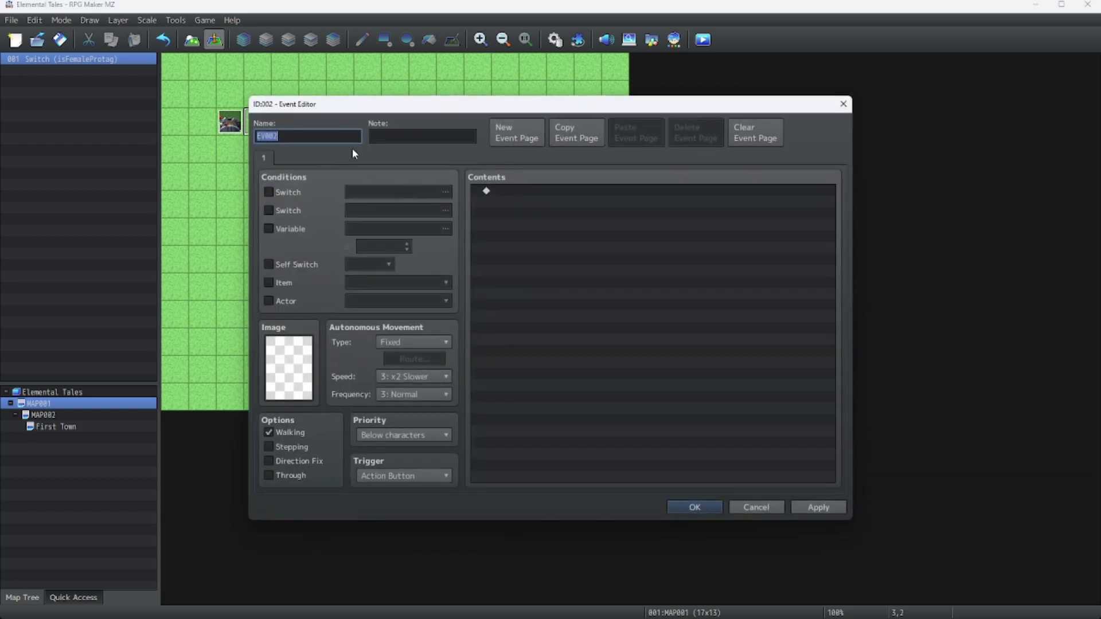
text(IntTest)
- Assign the first red chest from the !Chest set as the IntTest event's image
double_click(309, 351)
scroll(381, 310, down, 5)
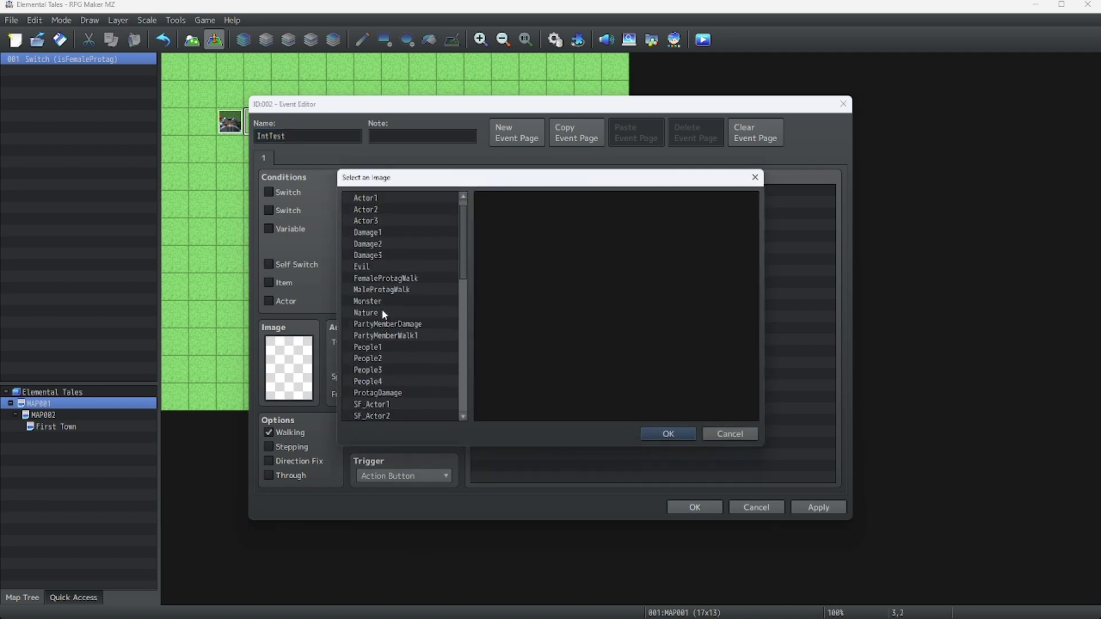
scroll(383, 326, down, 7)
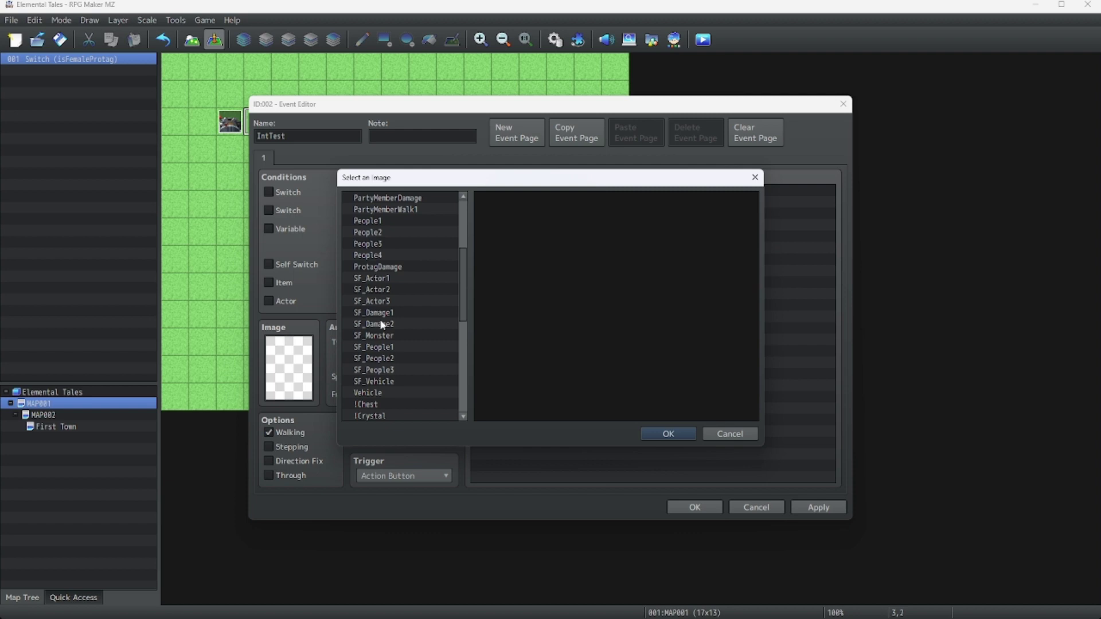
click(384, 404)
double_click(376, 407)
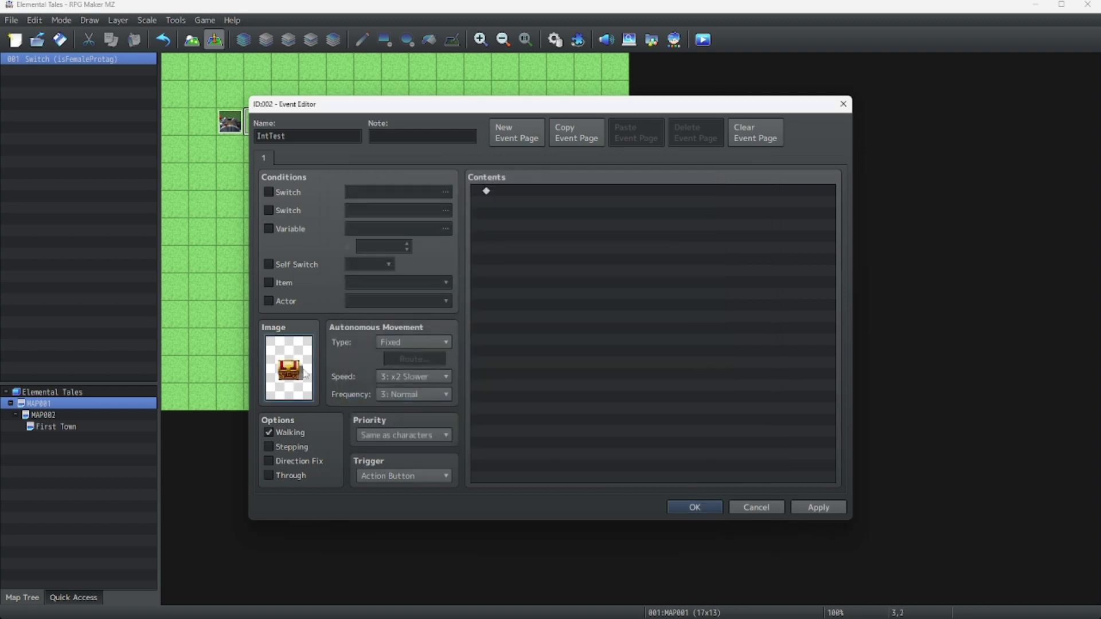
- Set the IntTest event's image to the pale round pad from the !SF_Door2 set and enable Direction Fix
double_click(305, 373)
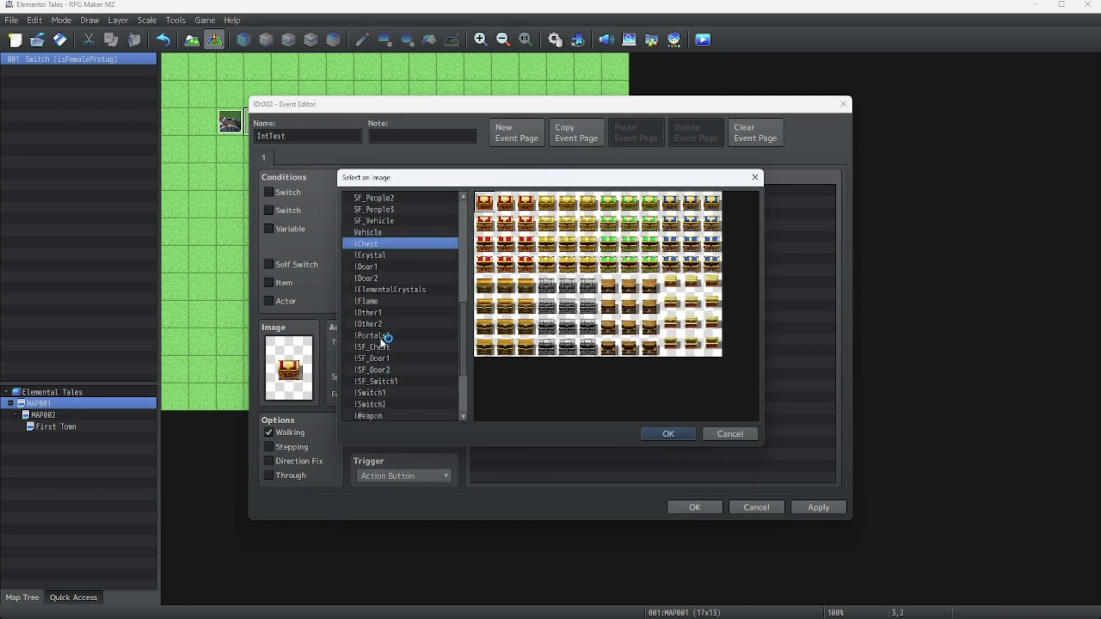
click(381, 344)
click(378, 338)
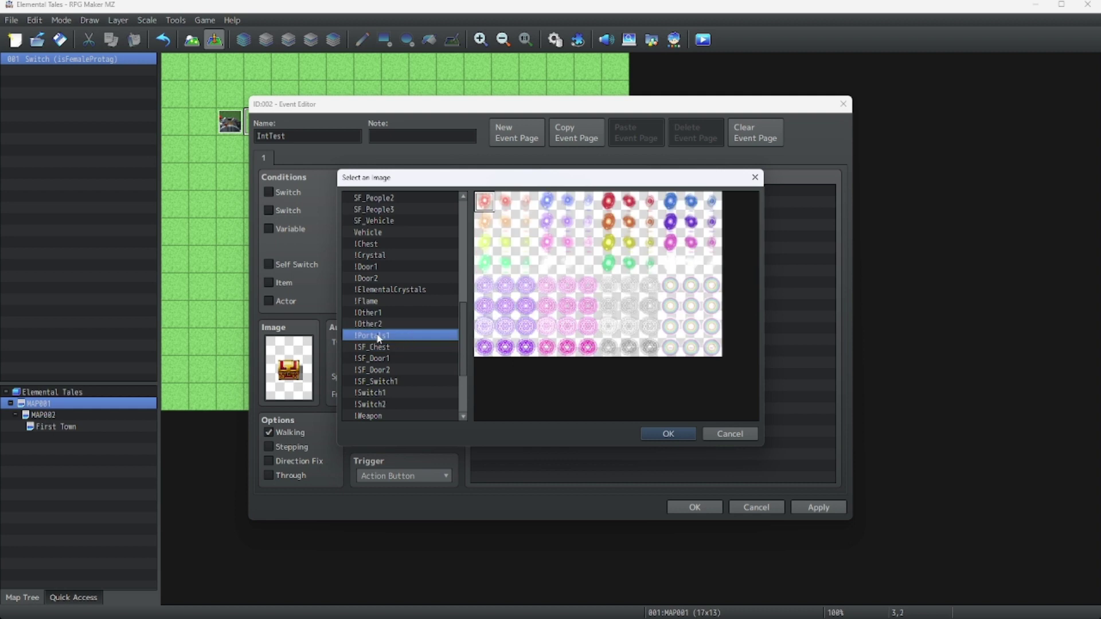
click(380, 349)
click(380, 358)
click(381, 370)
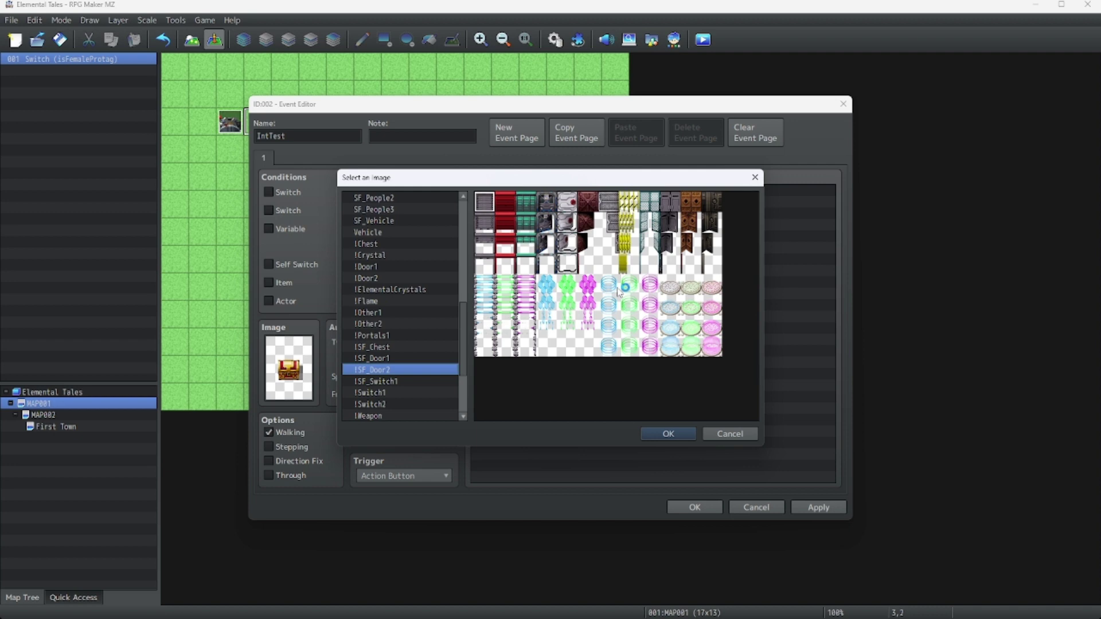
double_click(668, 287)
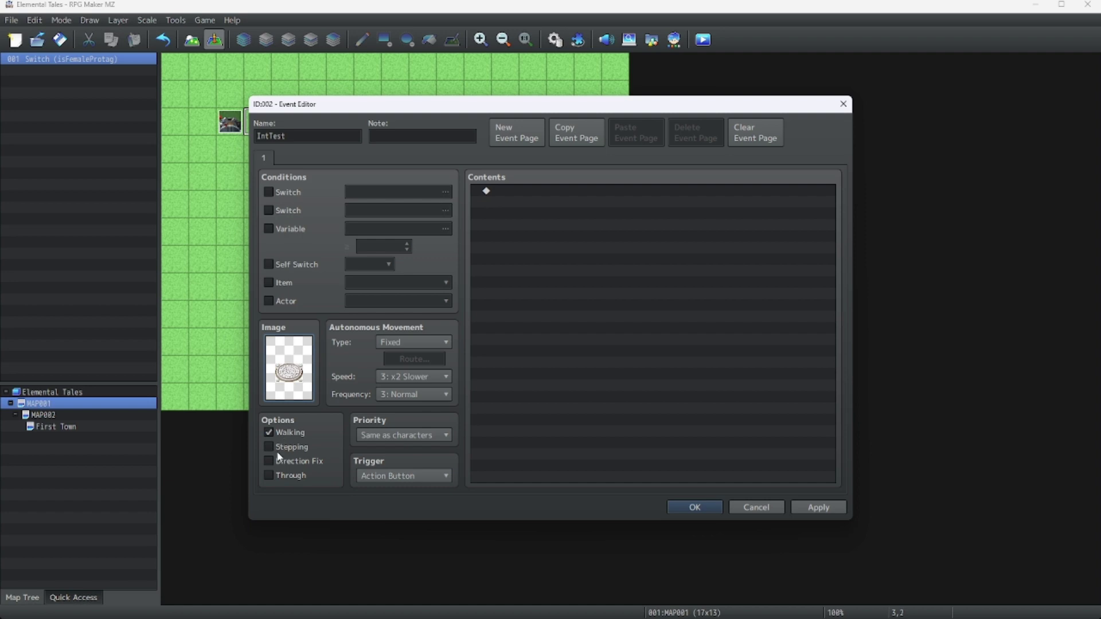
click(269, 461)
- Start a Control Variables command in the IntTest event's contents with the Set operation
double_click(494, 190)
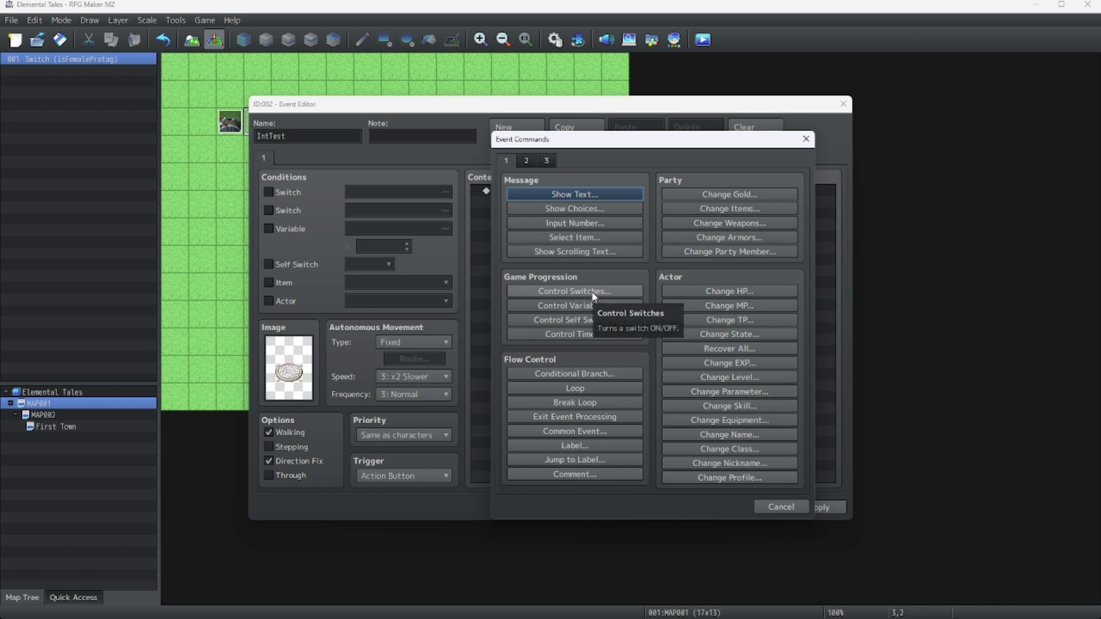
click(591, 304)
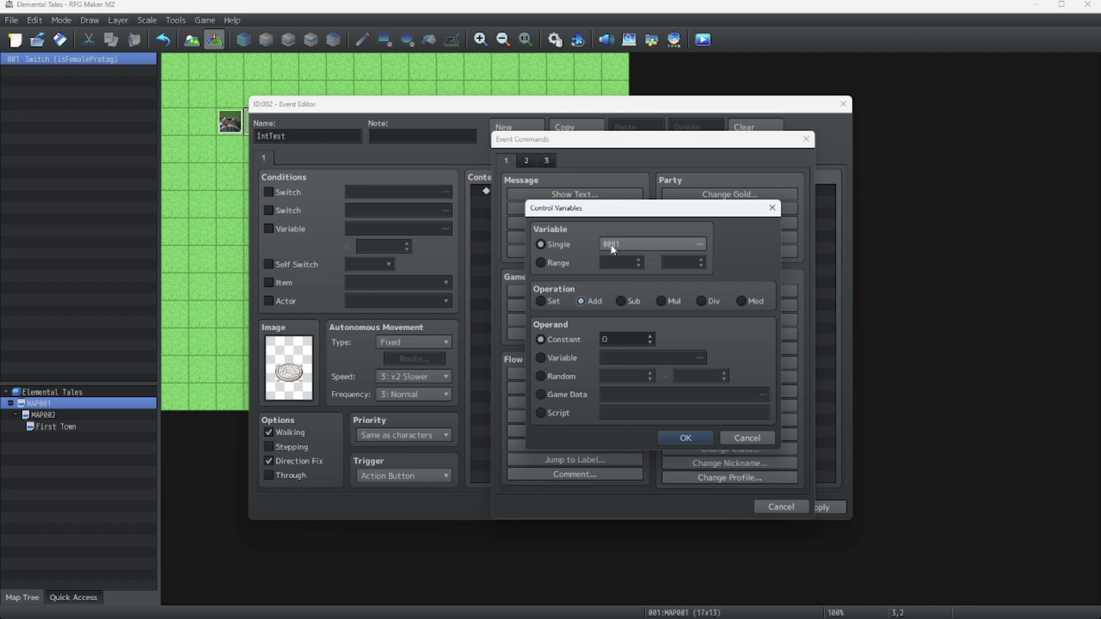
click(545, 301)
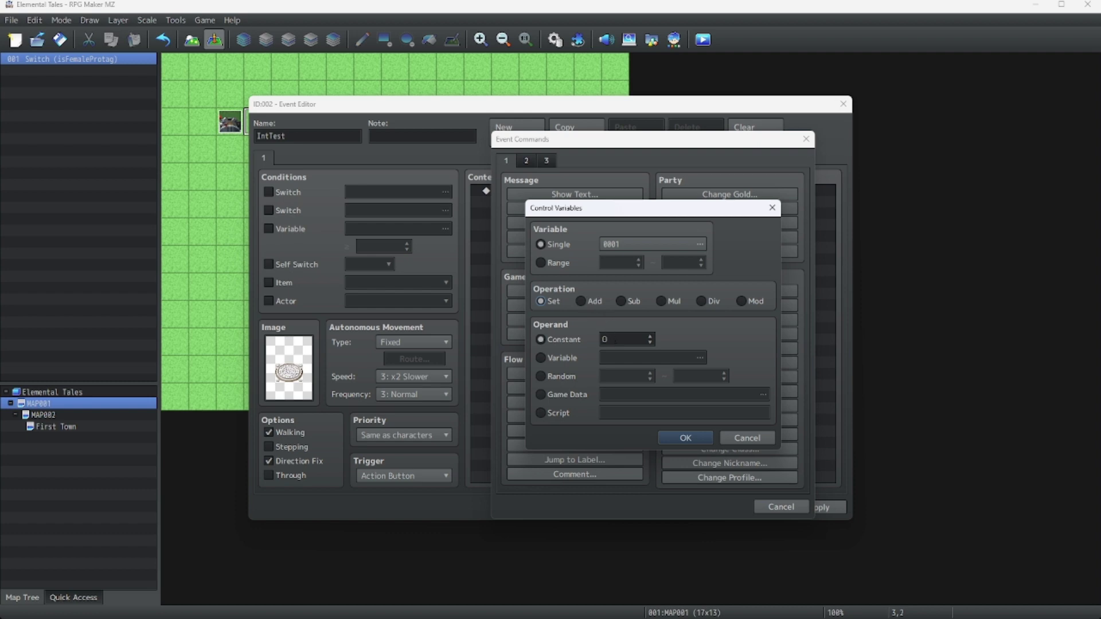
- Name variable 0001 sampleVariable and add the Control Variables command that sets it to the constant 0
click(621, 243)
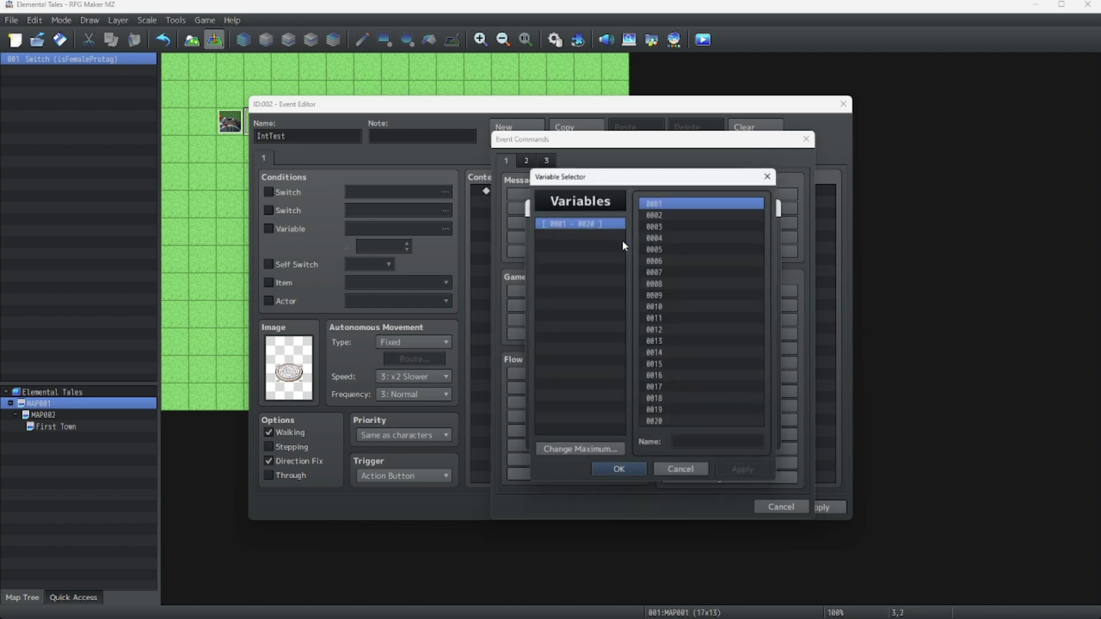
click(685, 440)
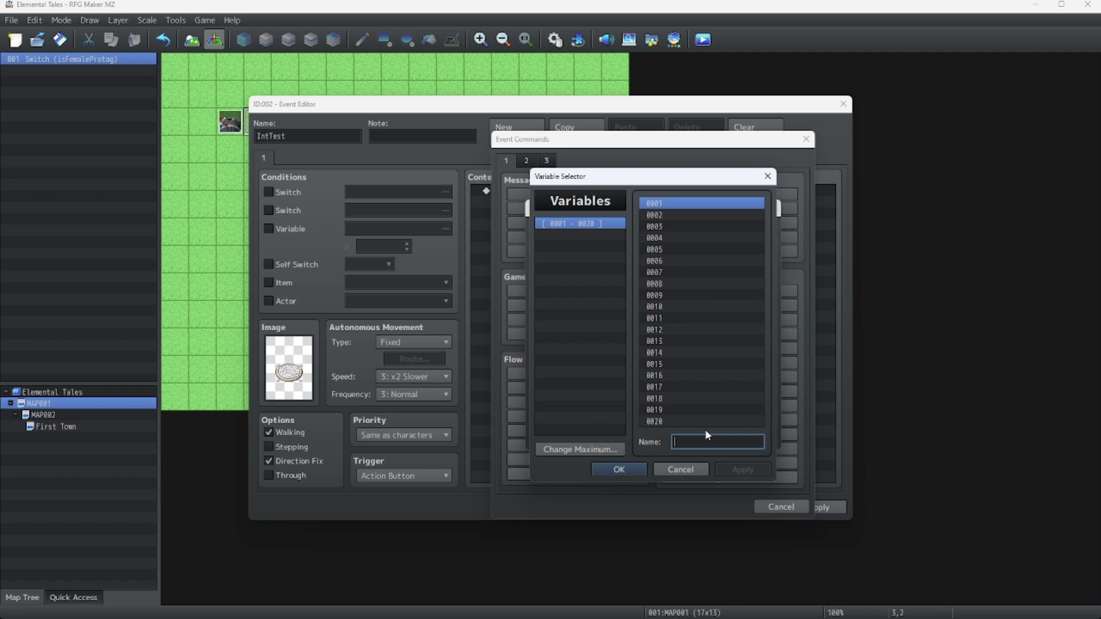
text(sampleVariable)
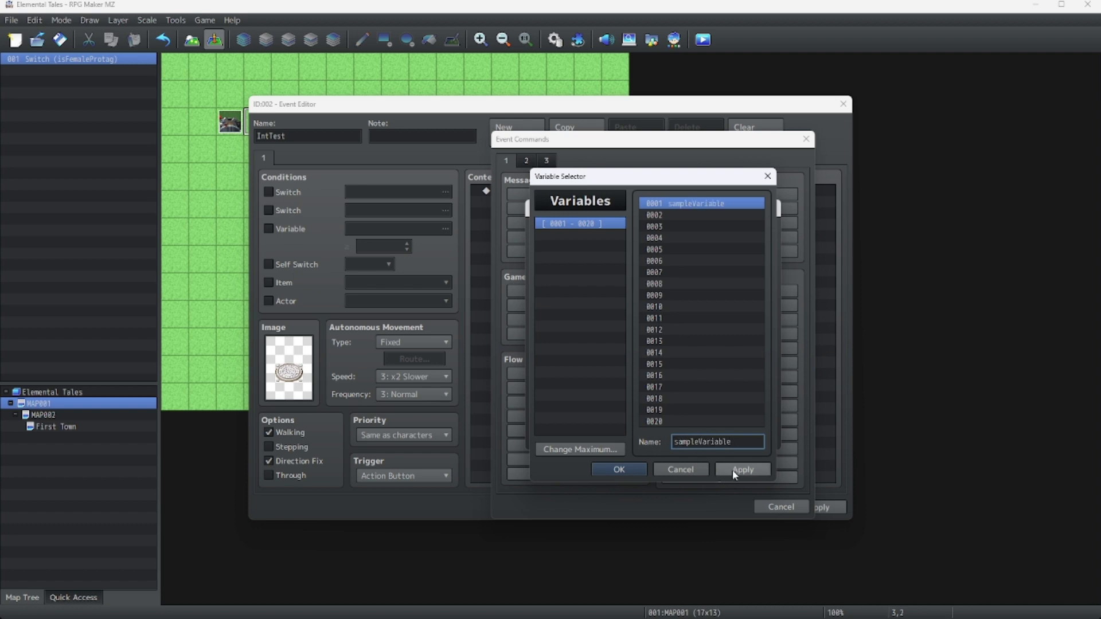
click(737, 469)
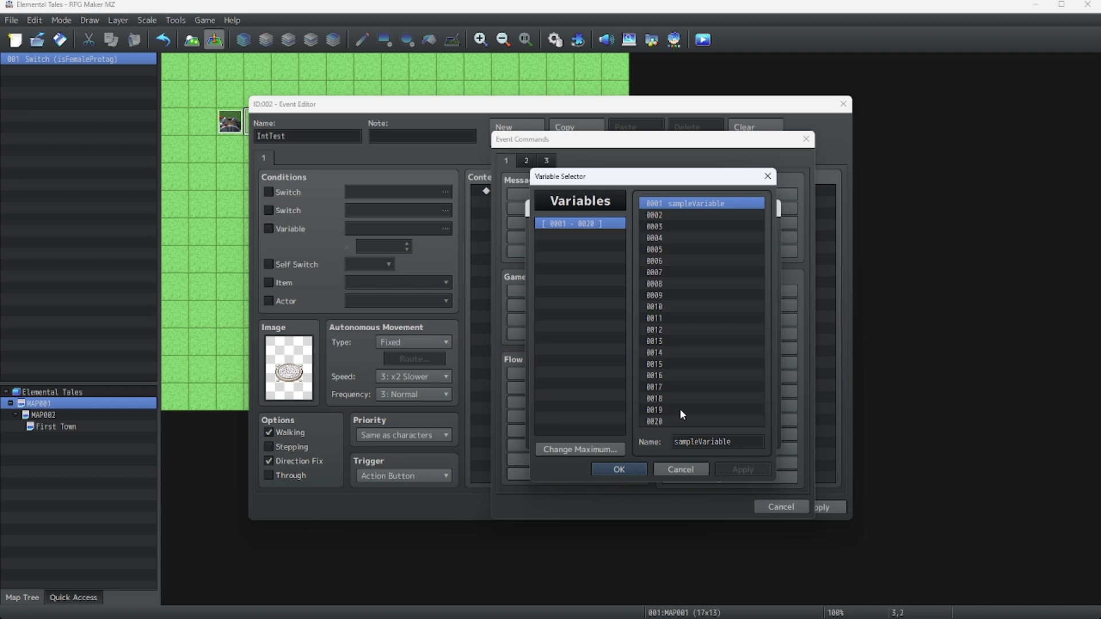
click(618, 469)
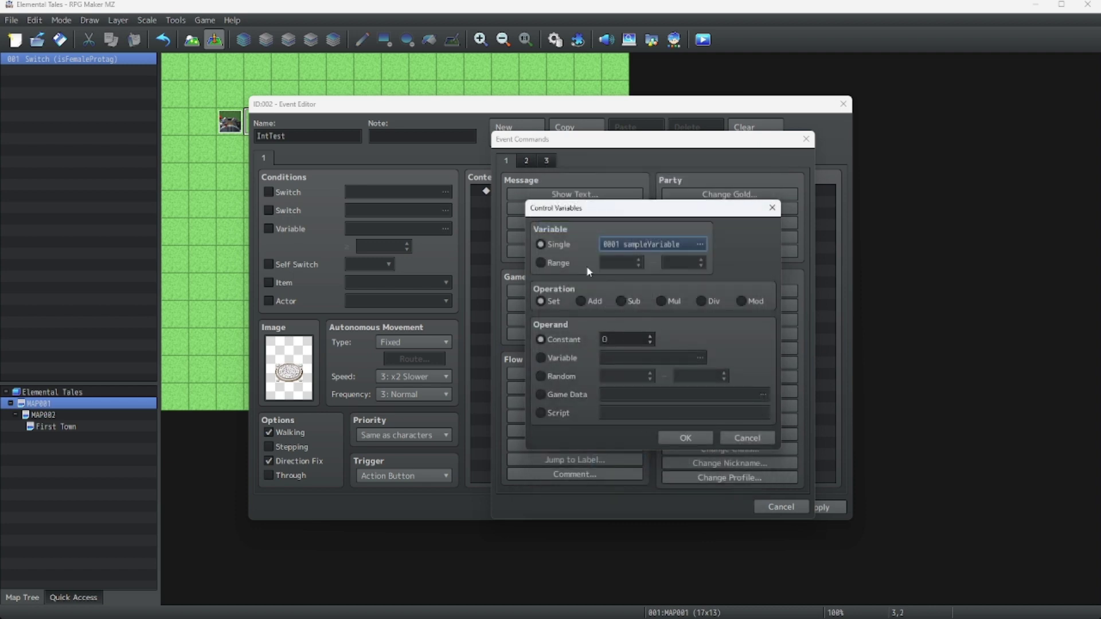
click(685, 437)
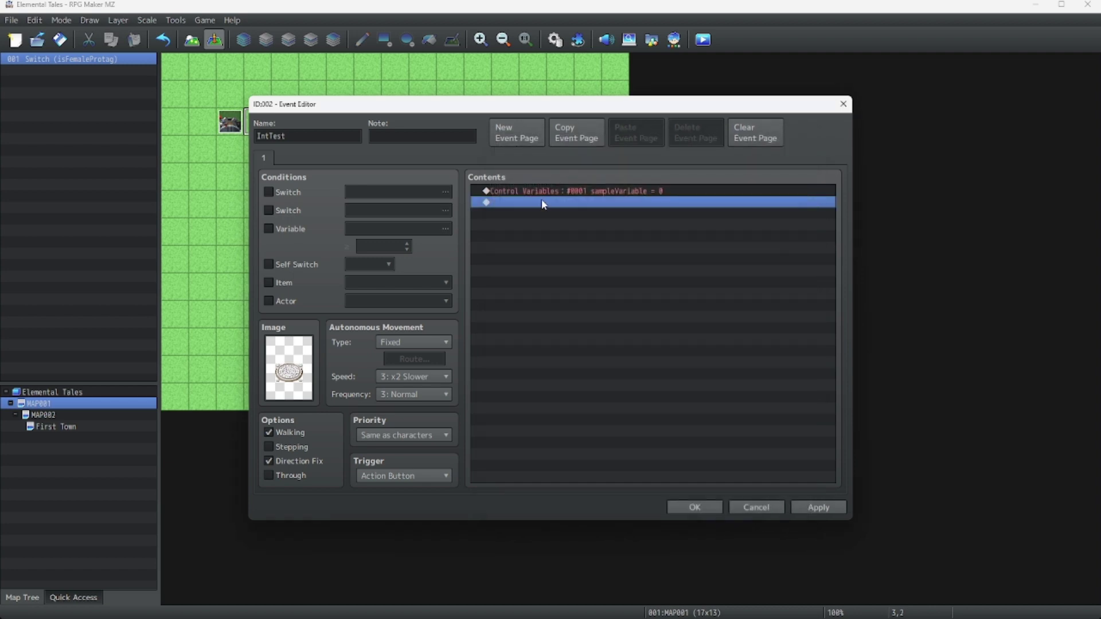
- Add a Show Text command reading "Sample variable is set to 0." after the variable command and save the IntTest event
right_click(537, 206)
click(562, 208)
click(539, 193)
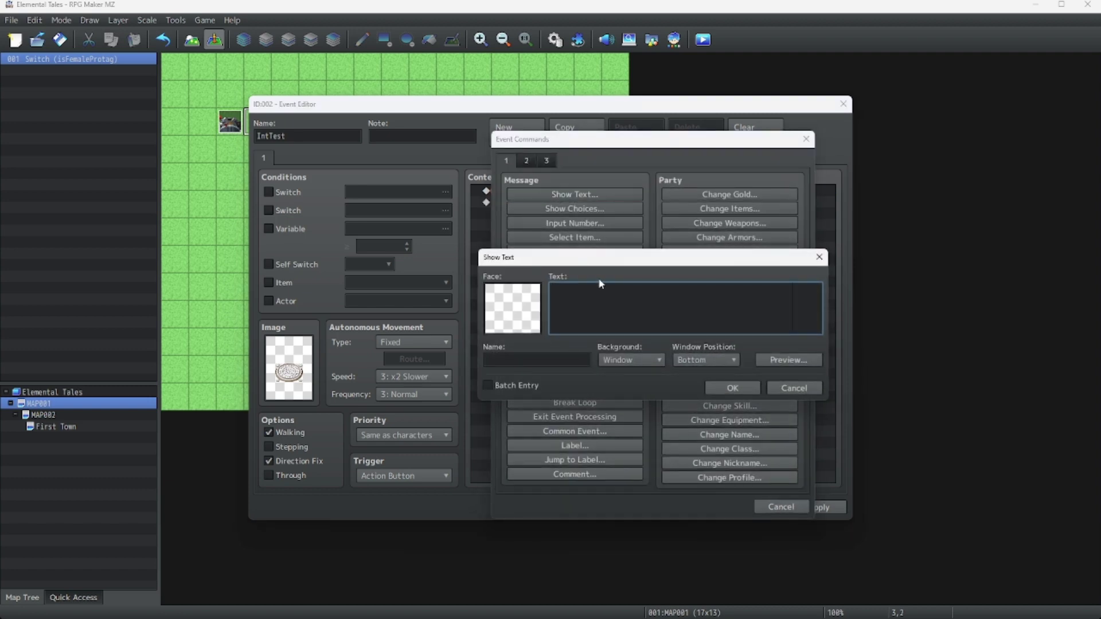
text(Sample variable is set to 0.)
click(731, 391)
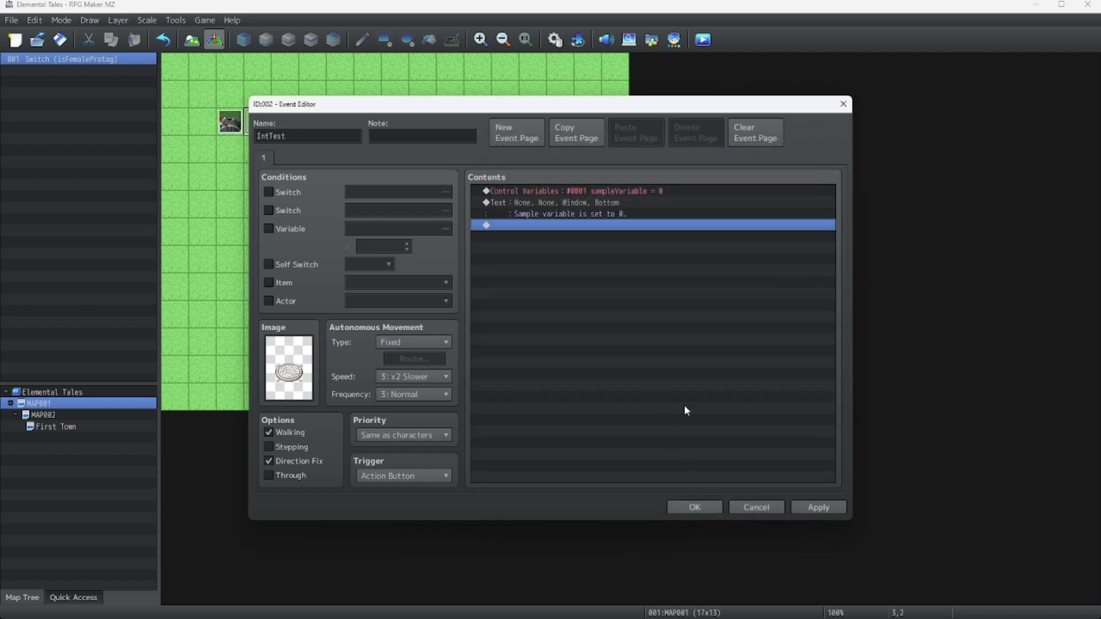
click(694, 506)
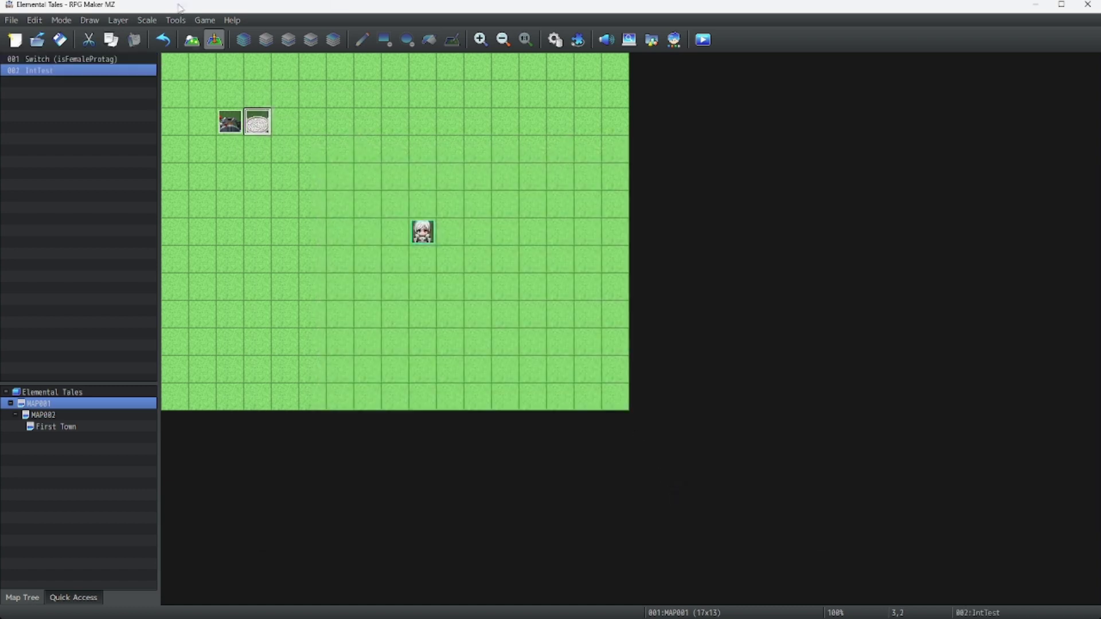
- Create a new event on the tile at 4,2 beside the round pad and name it IntEntryTest
right_click(288, 122)
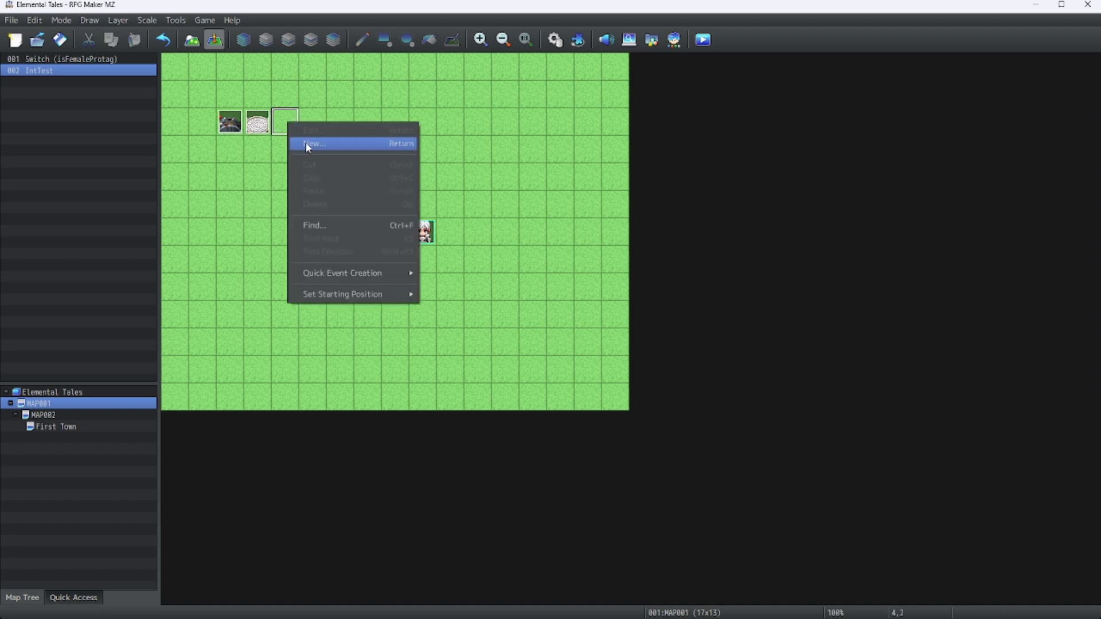
click(305, 142)
text(In)
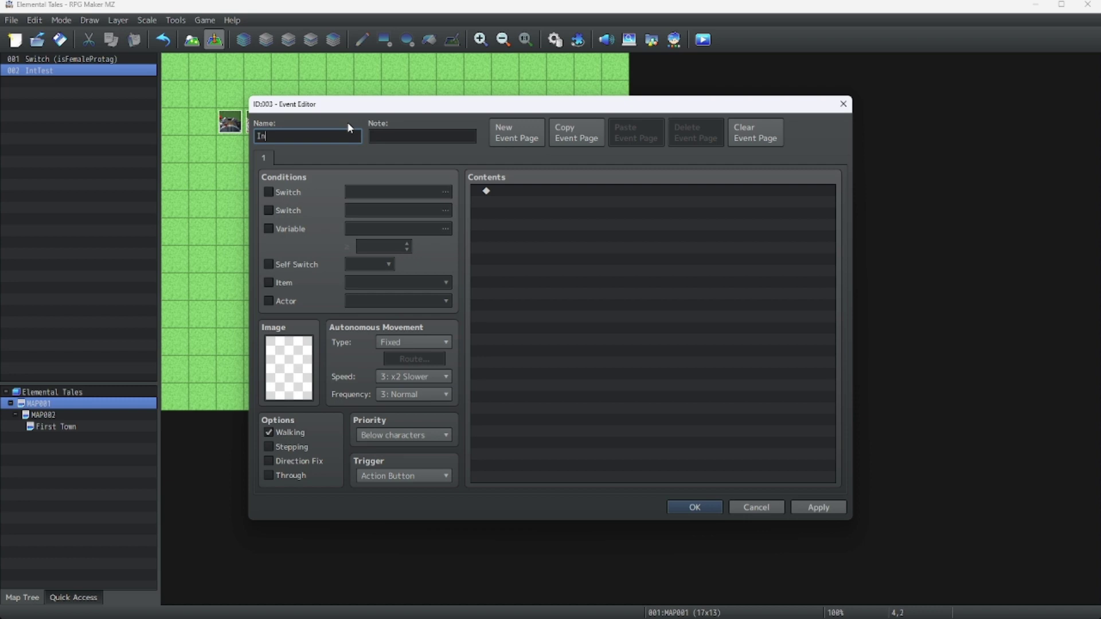
text(tEntru)
text(Test)
- Set the IntEntryTest event's image to the turquoise orb from the !Other1 set and enable Direction Fix
click(302, 360)
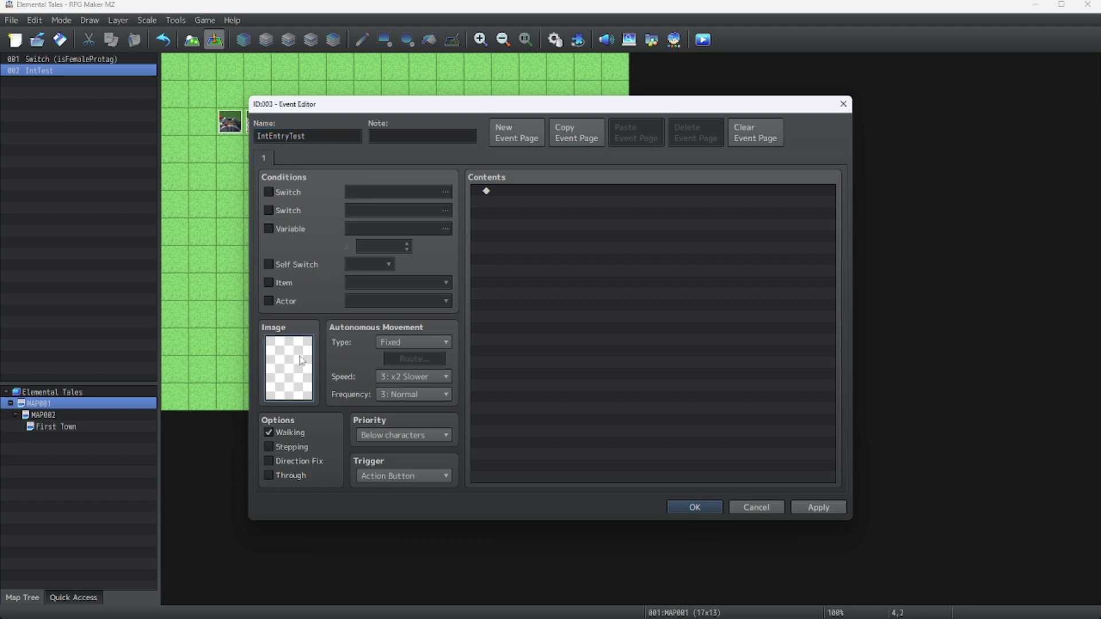
double_click(302, 360)
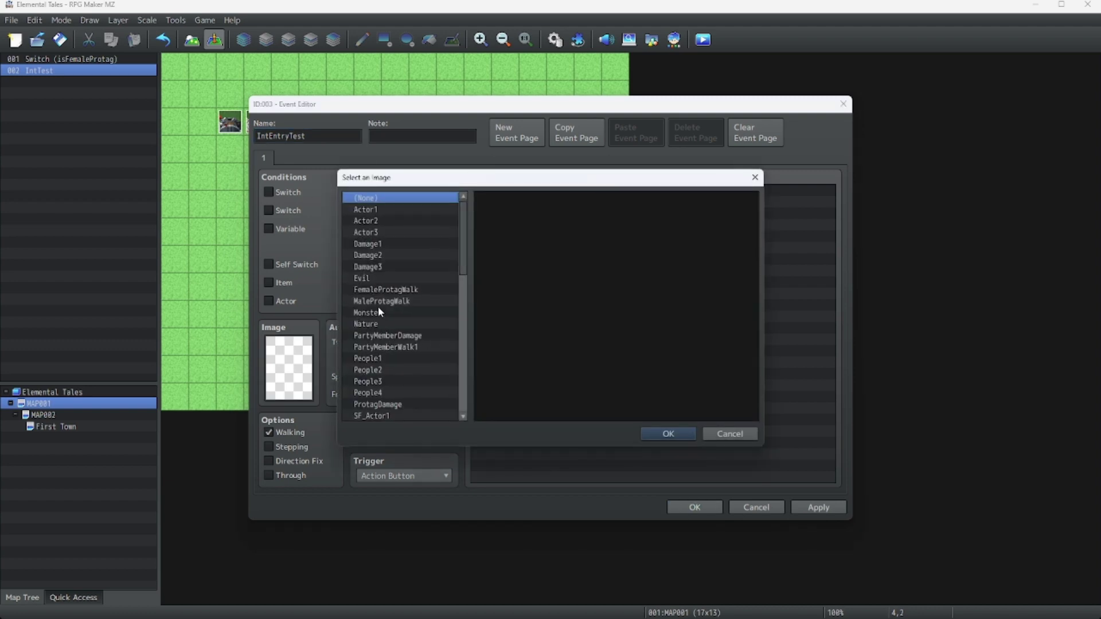
scroll(385, 338, down, 2)
click(389, 358)
click(389, 369)
click(381, 381)
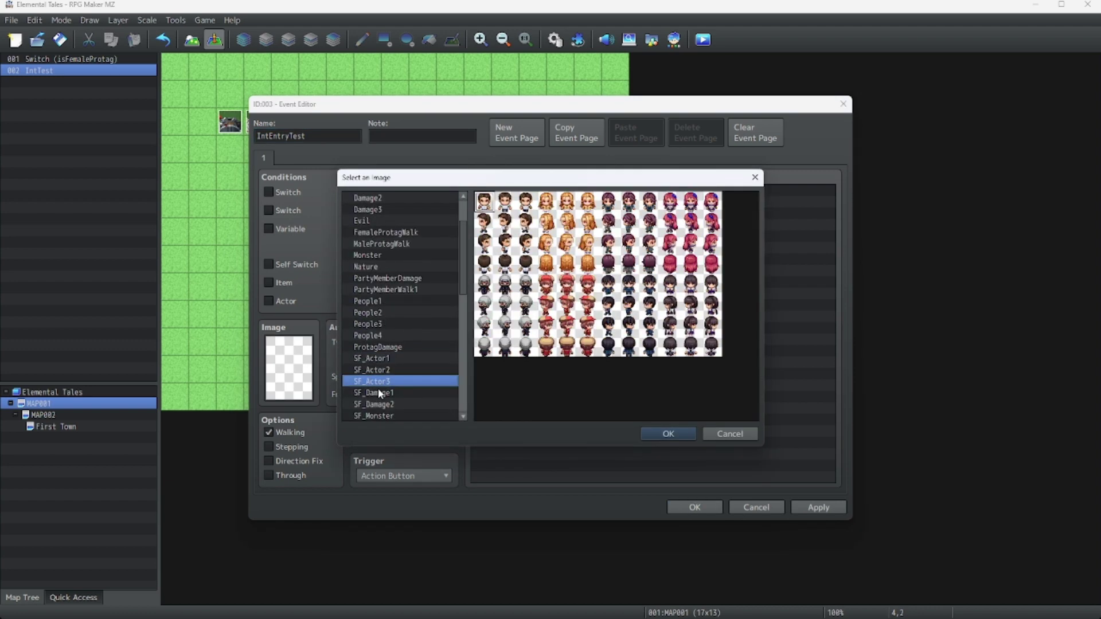
scroll(378, 393, down, 2)
click(375, 404)
scroll(382, 379, down, 4)
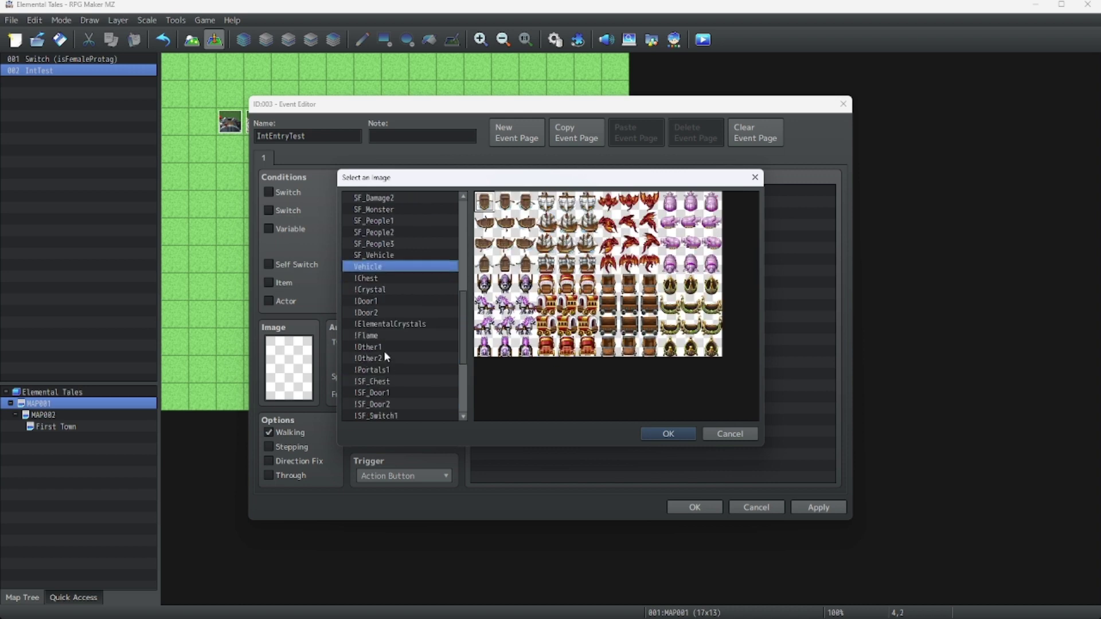
click(379, 347)
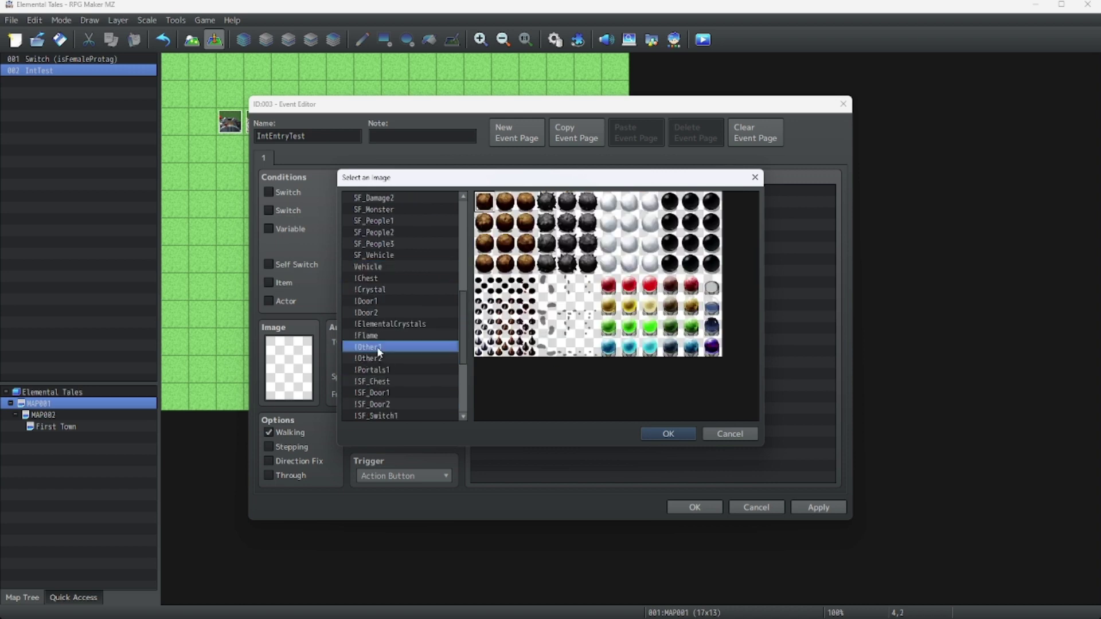
double_click(630, 348)
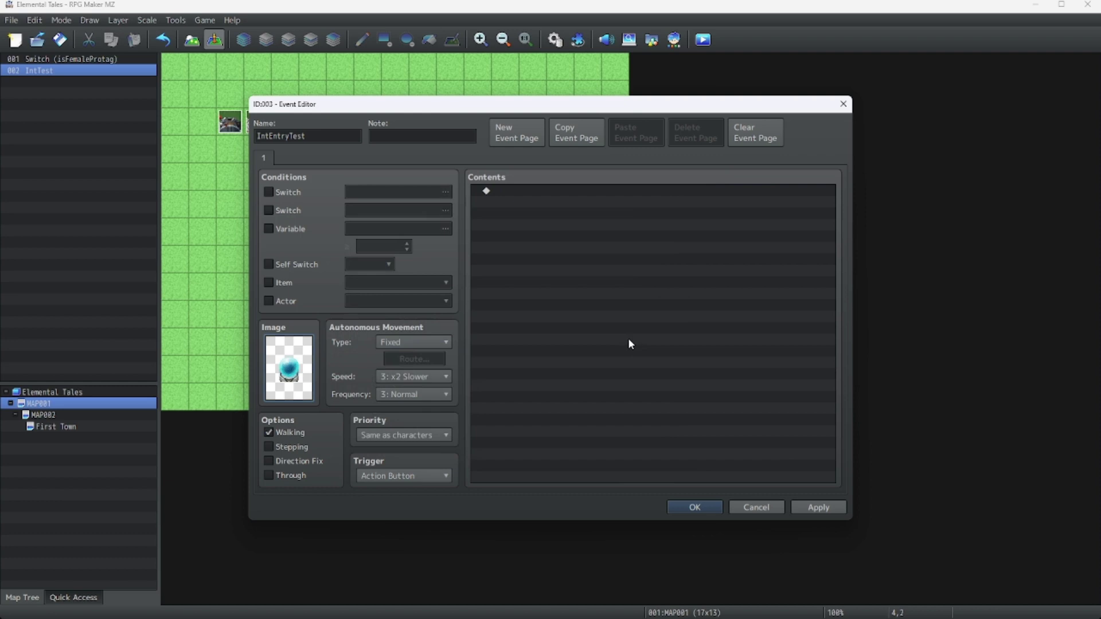
click(268, 461)
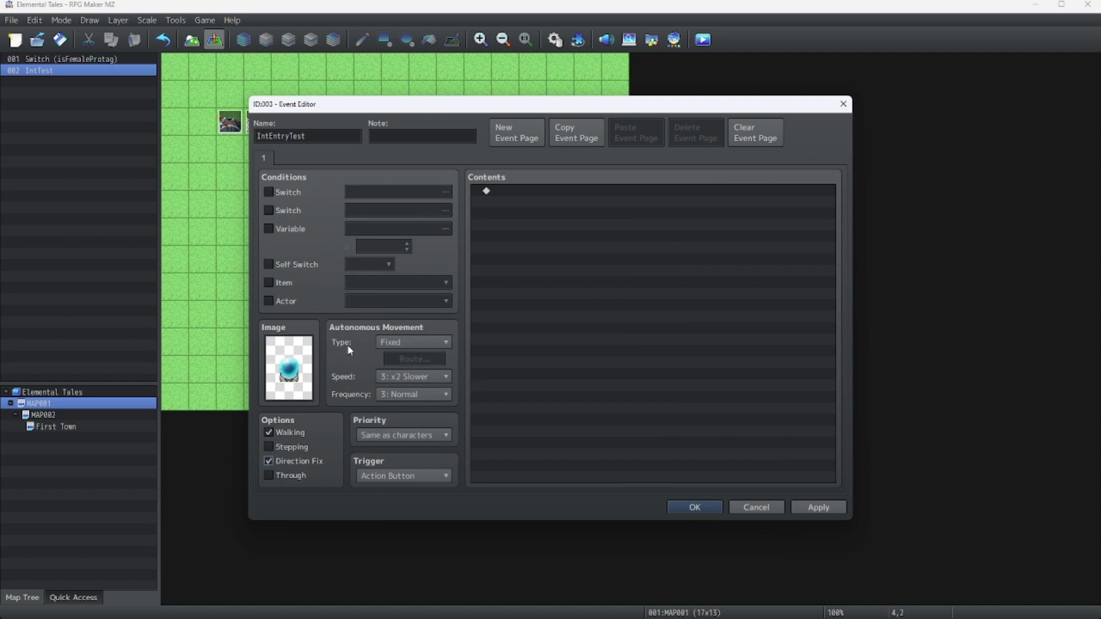
- Add a Show Text command reading "Enter a number." to the IntEntryTest event's contents
double_click(497, 192)
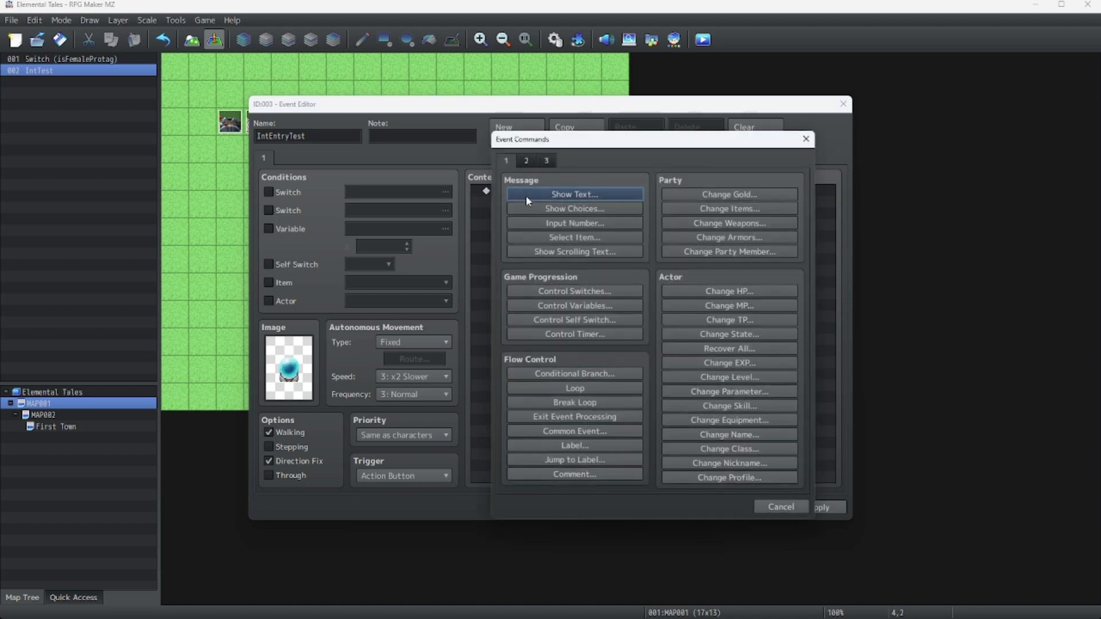
click(526, 195)
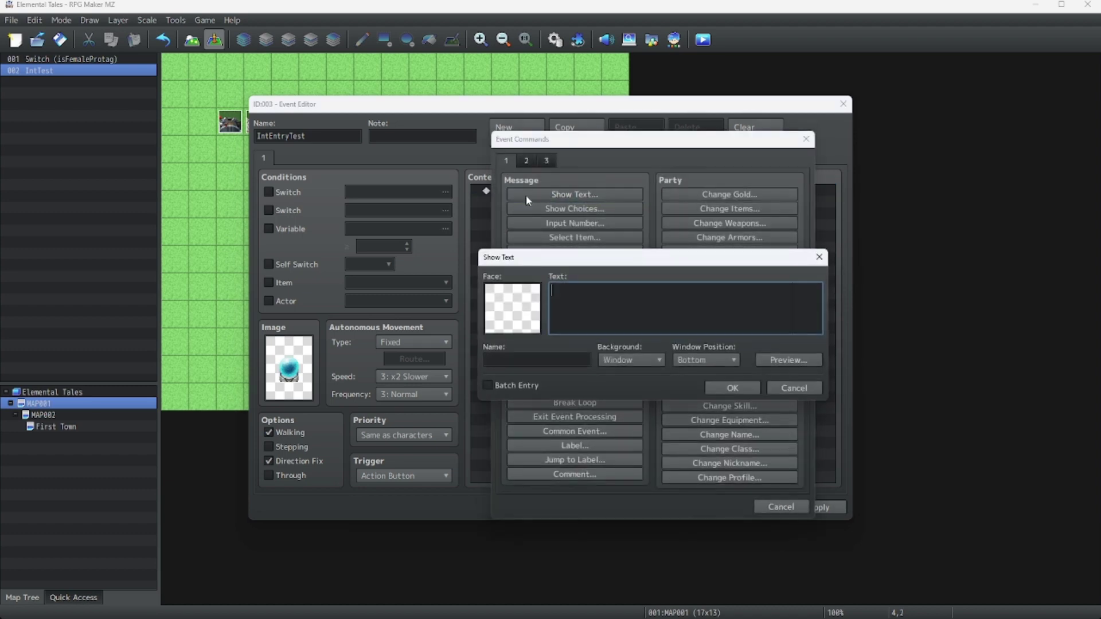
text(Enter a number.)
click(732, 388)
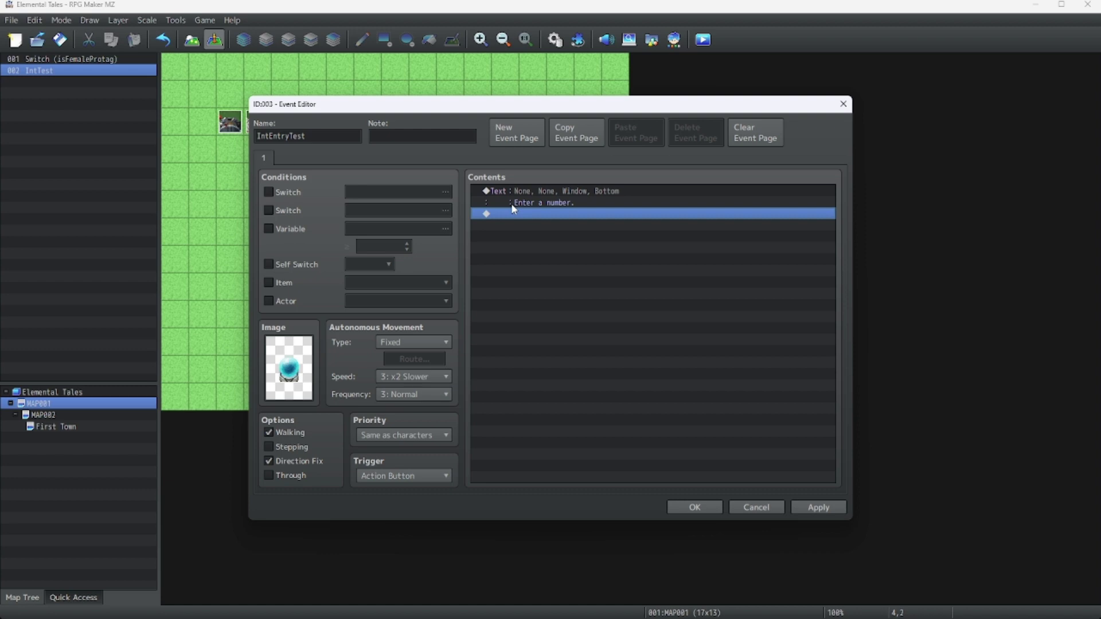
- Add an Input Number command storing 3 digits in sampleVariable below the text and save the IntEntryTest event
double_click(532, 214)
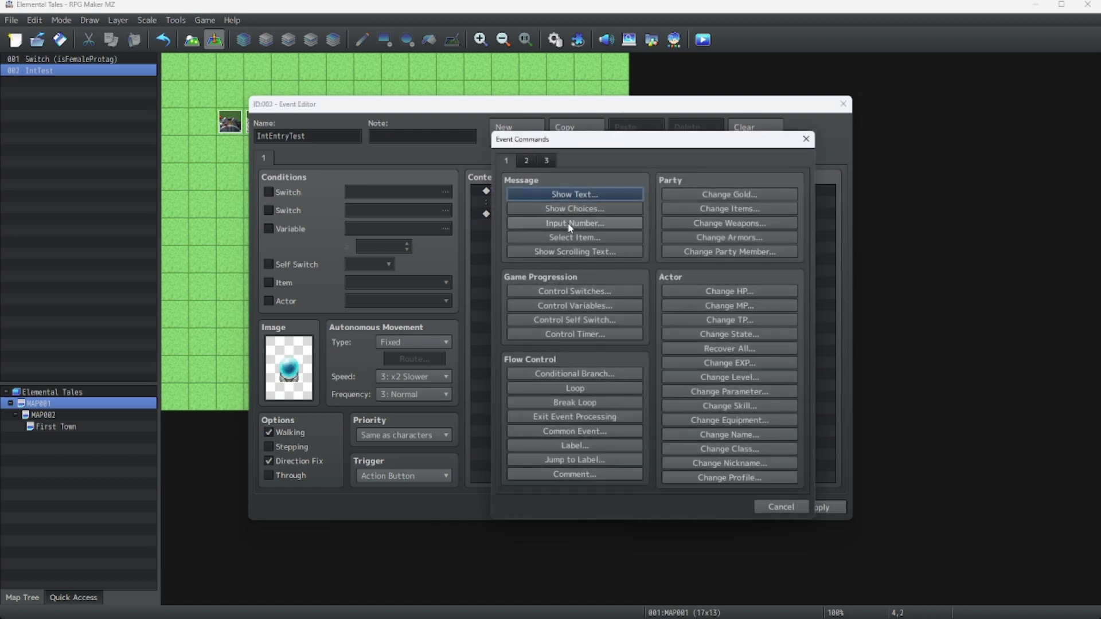
click(569, 225)
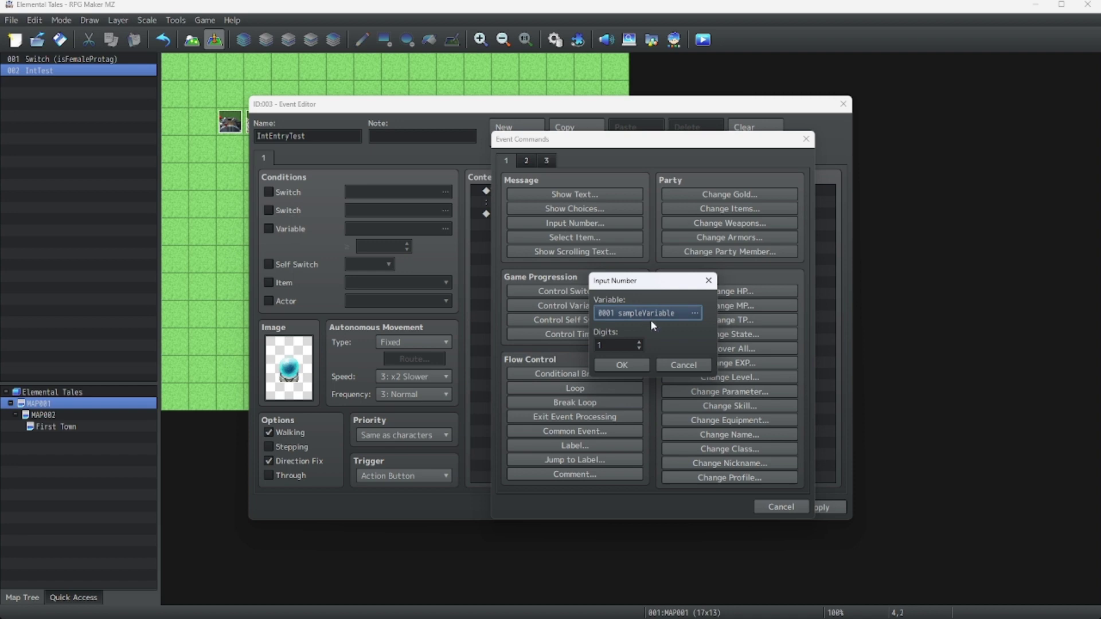
click(647, 315)
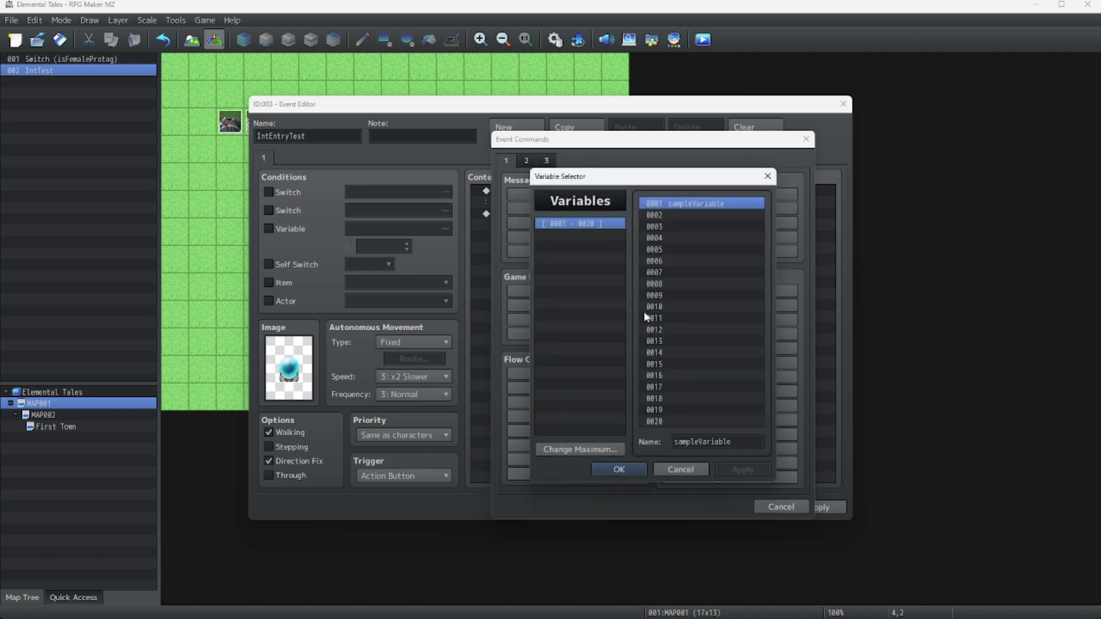
click(765, 179)
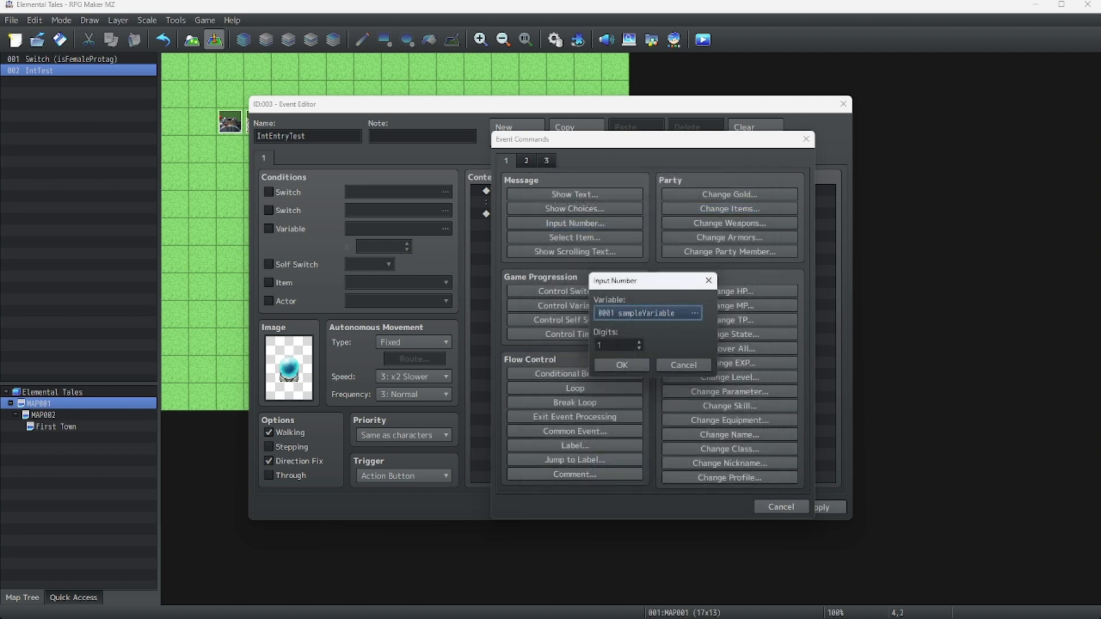
click(639, 343)
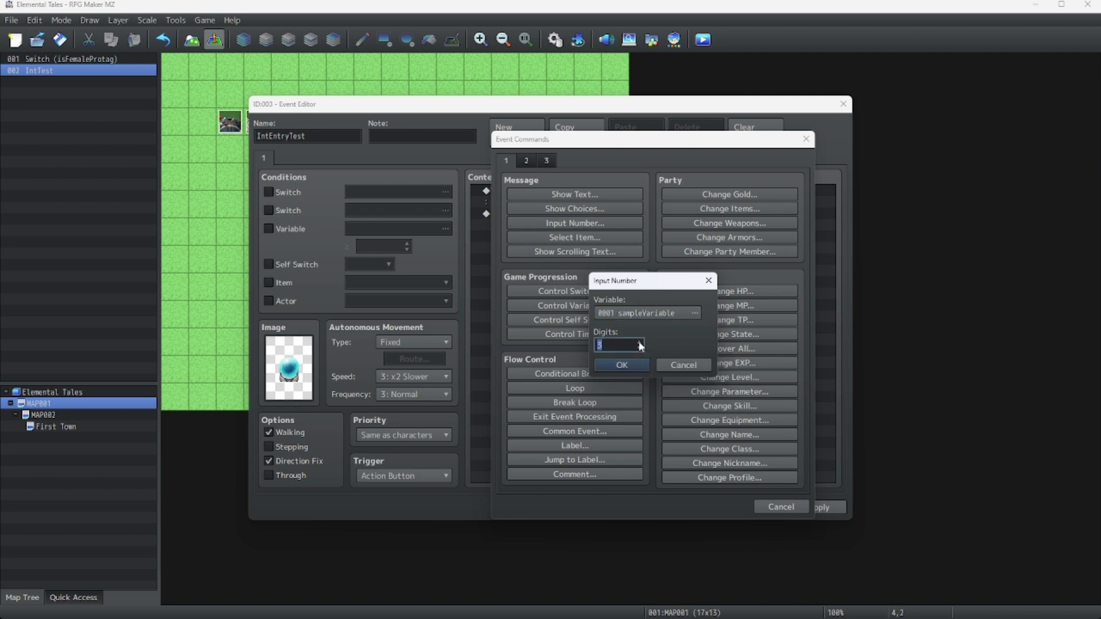
click(616, 364)
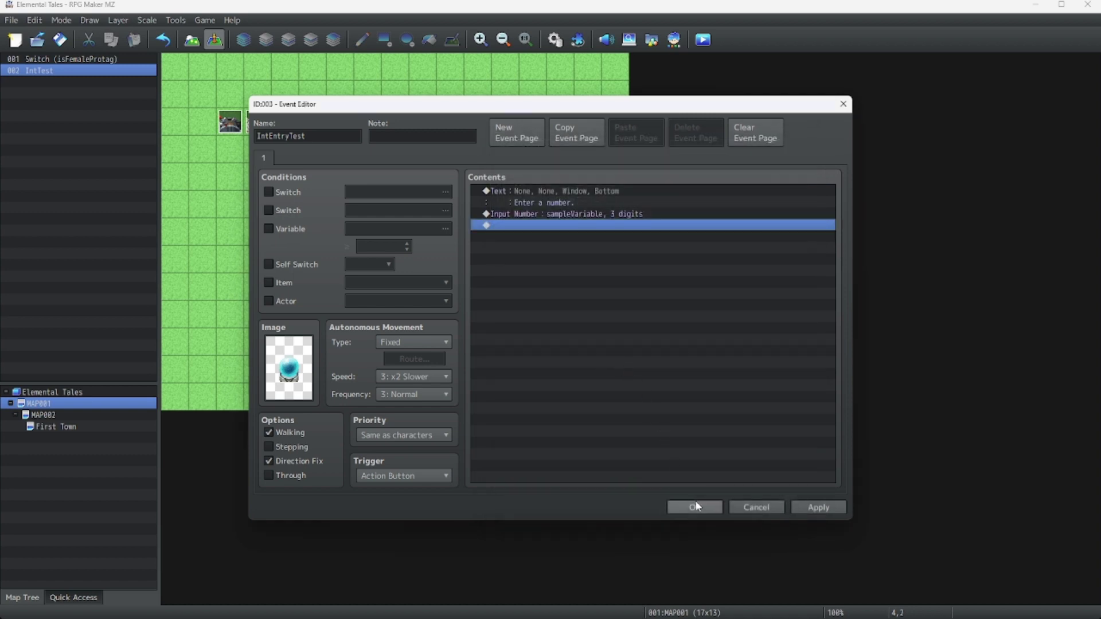
click(696, 507)
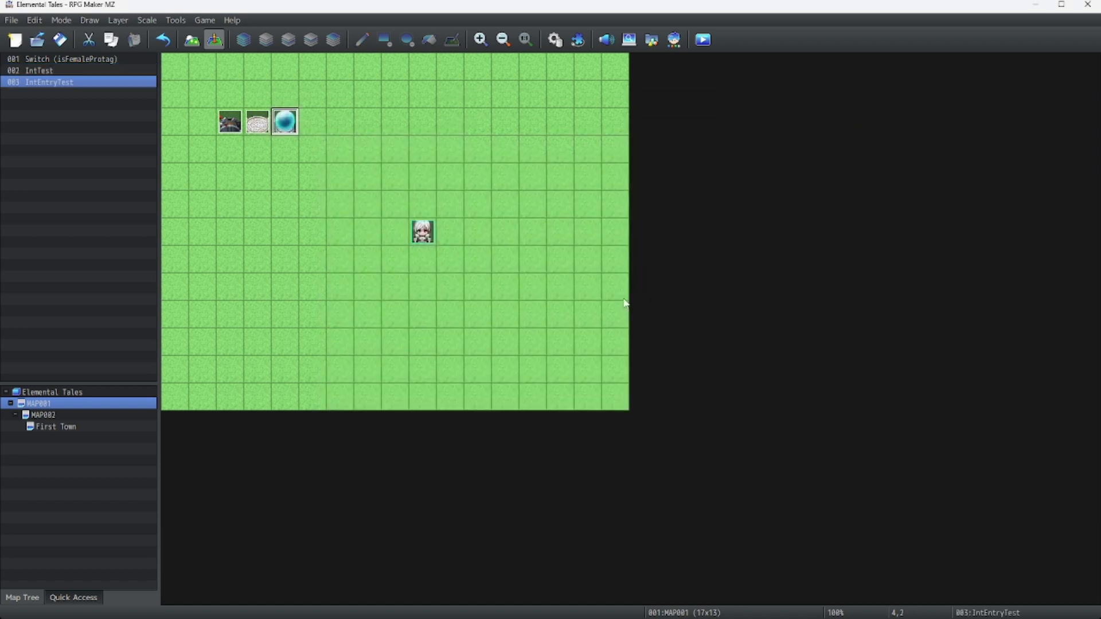
- Playtest the game in a maximized window and trigger the round pad's message from the tile below it
click(702, 41)
click(543, 333)
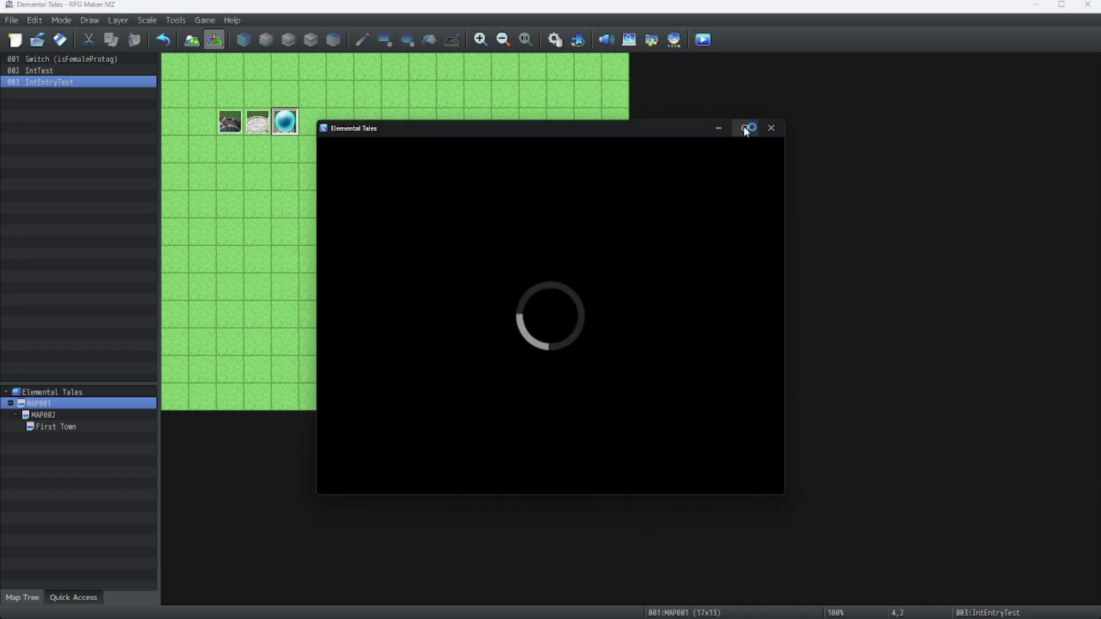
click(744, 128)
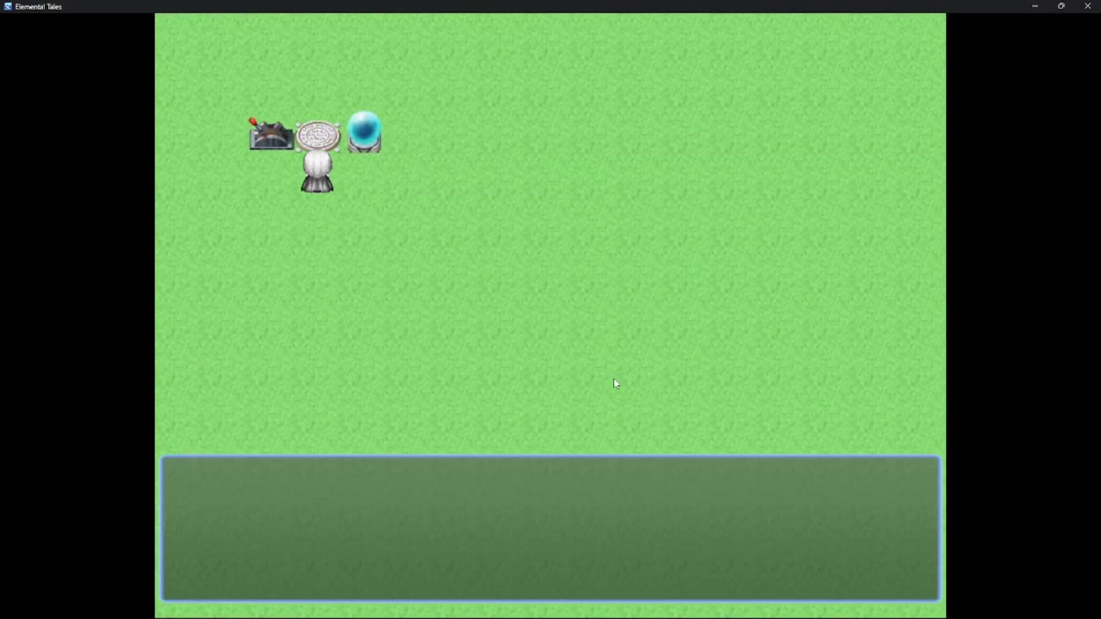
key(Return)
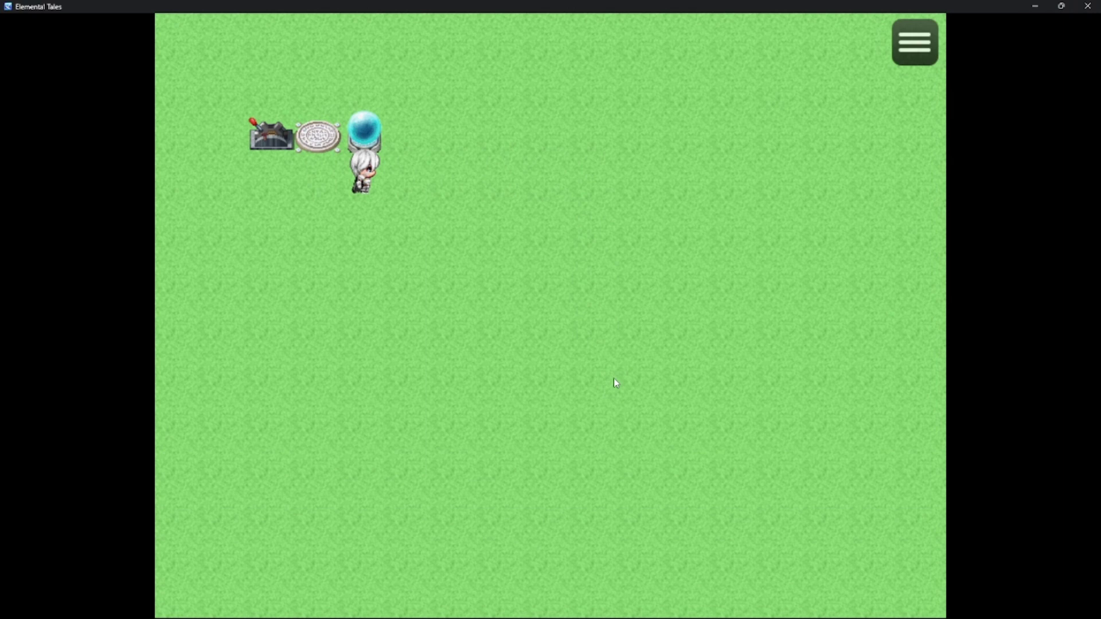
- Activate the turquoise orb in the playtest, try changing the digits of its three-digit number prompt, and submit the number
key(Up)
key(Return)
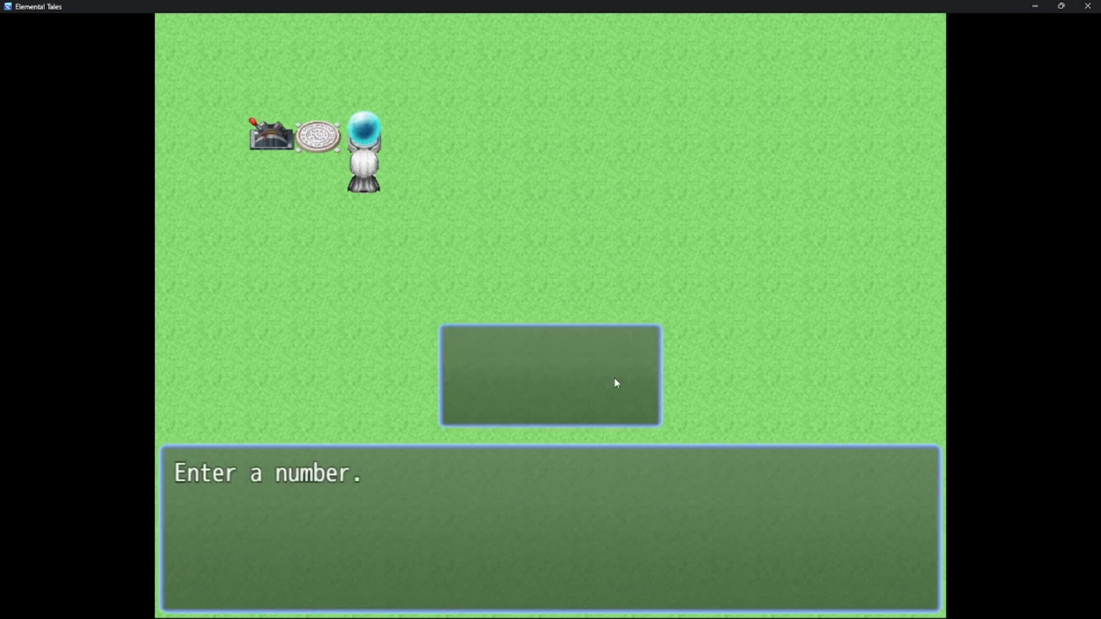
key(Down)
key(Down)
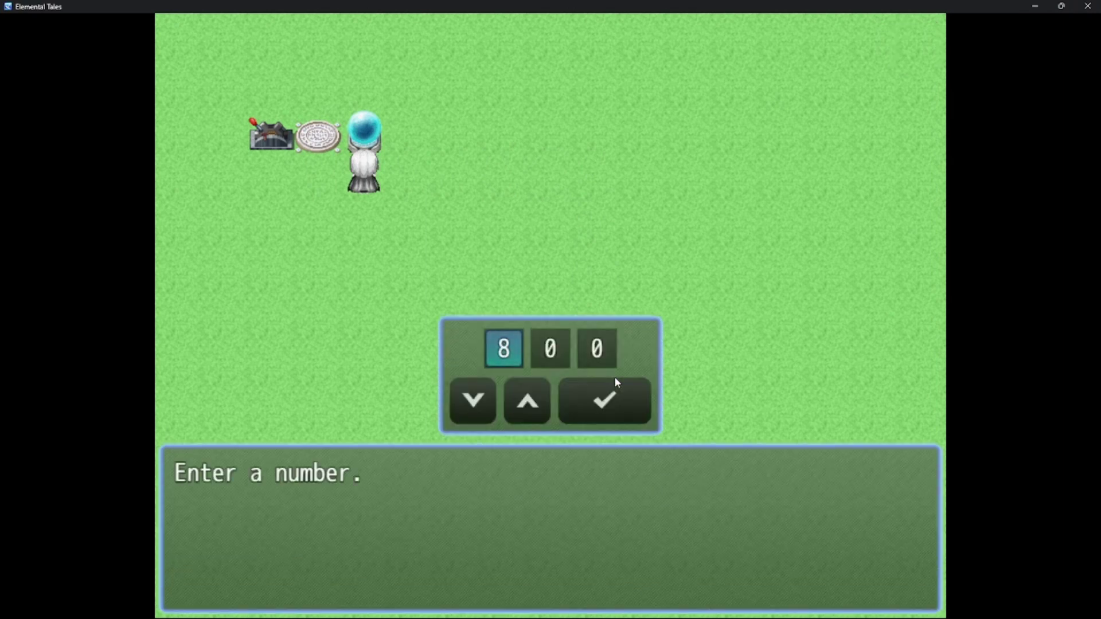
key(Up)
key(Up)
key(Up)
key(Down)
key(Right)
key(Right)
key(Left)
key(Down)
key(Down)
key(Down)
key(Down)
key(Down)
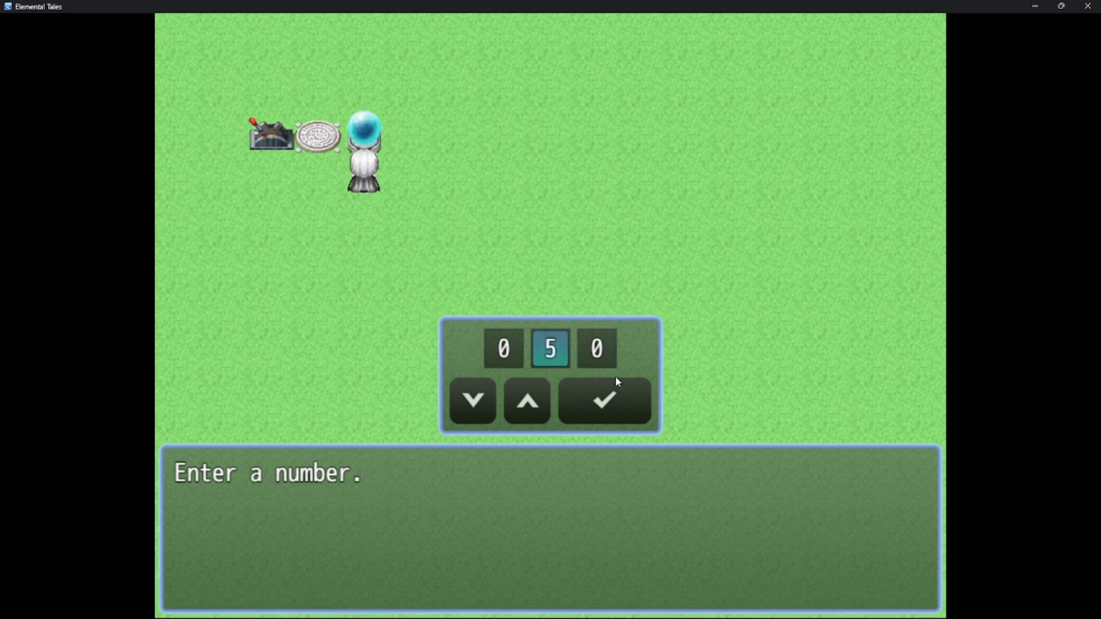
key(Down)
key(Down)
key(Down)
key(Down)
key(Down)
key(Down)
key(Right)
key(Left)
key(Down)
key(Up)
key(Return)
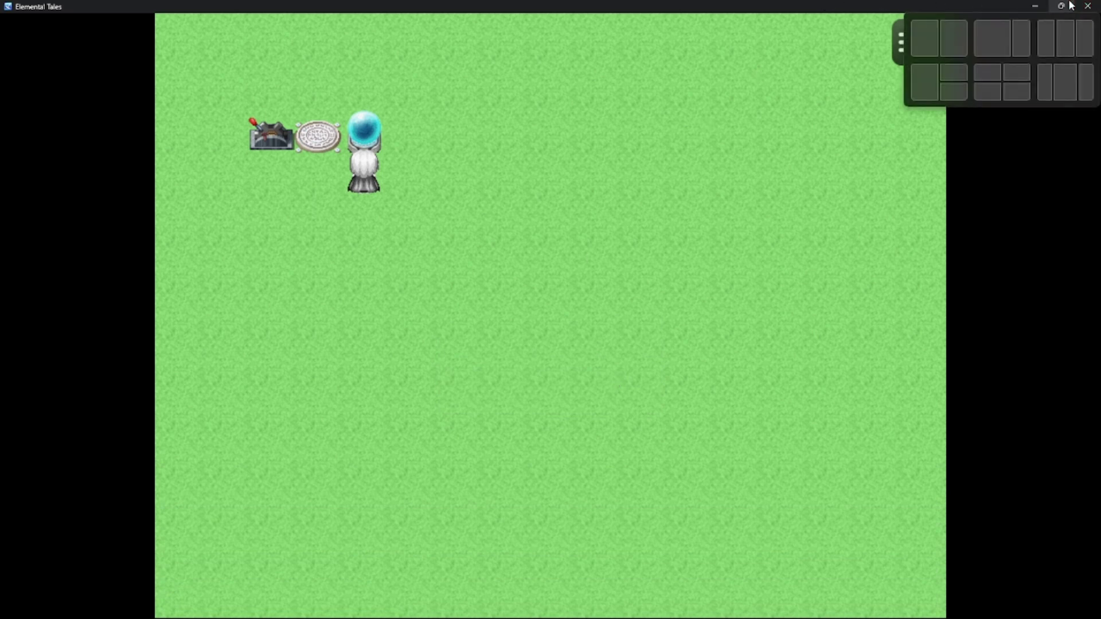
- End the playtest, add a Show Text command reading "You entered: \V[1]" below IntEntryTest's Input Number command, and save the event
click(1088, 6)
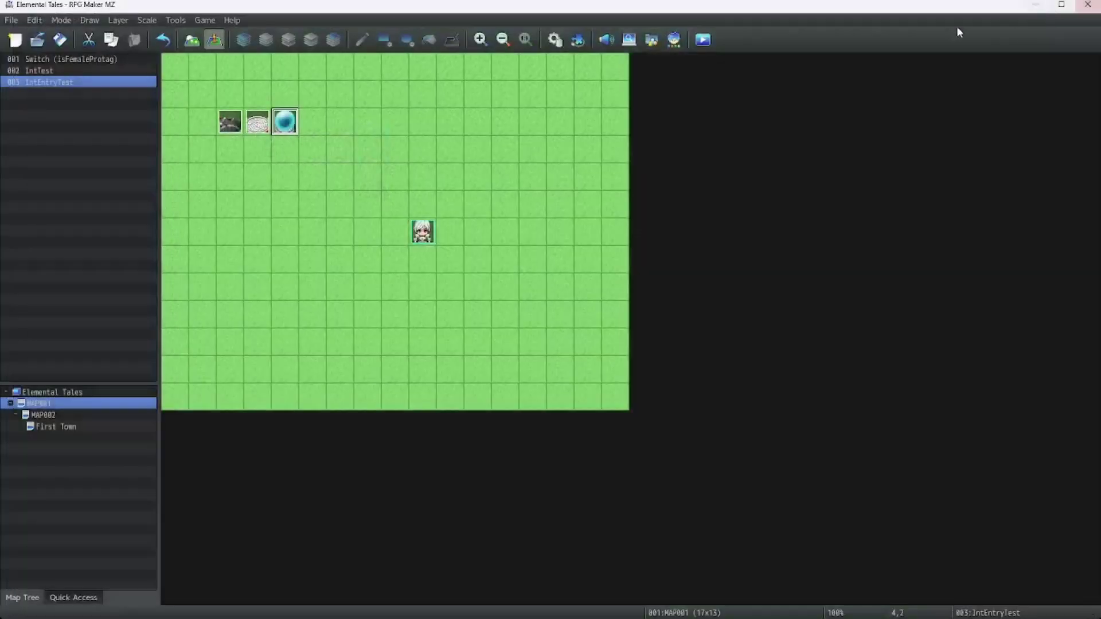
double_click(287, 120)
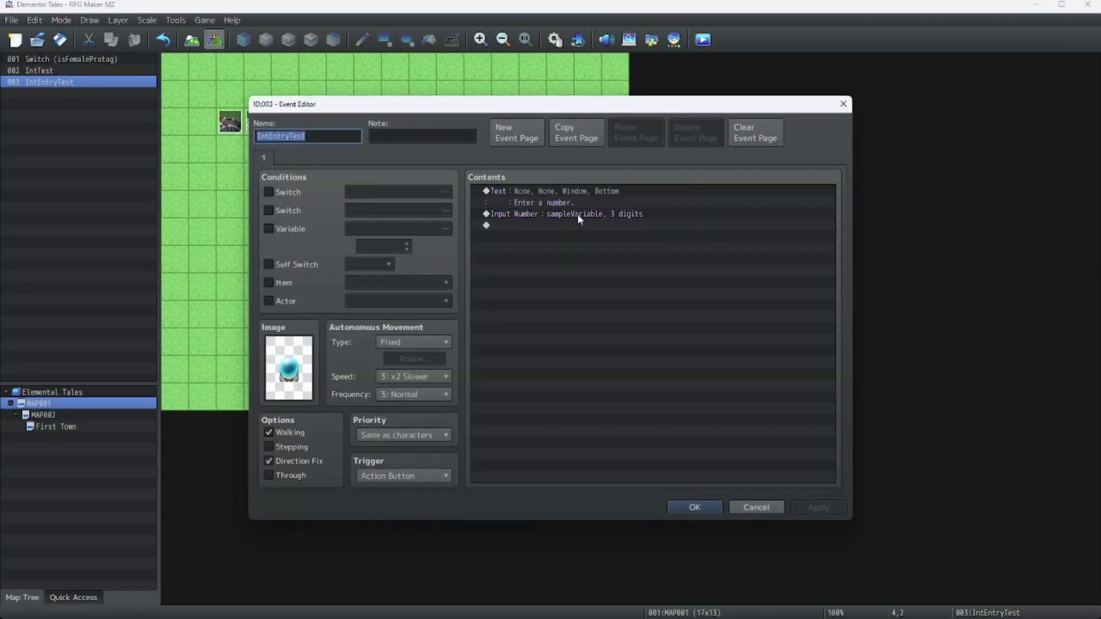
right_click(490, 226)
click(520, 235)
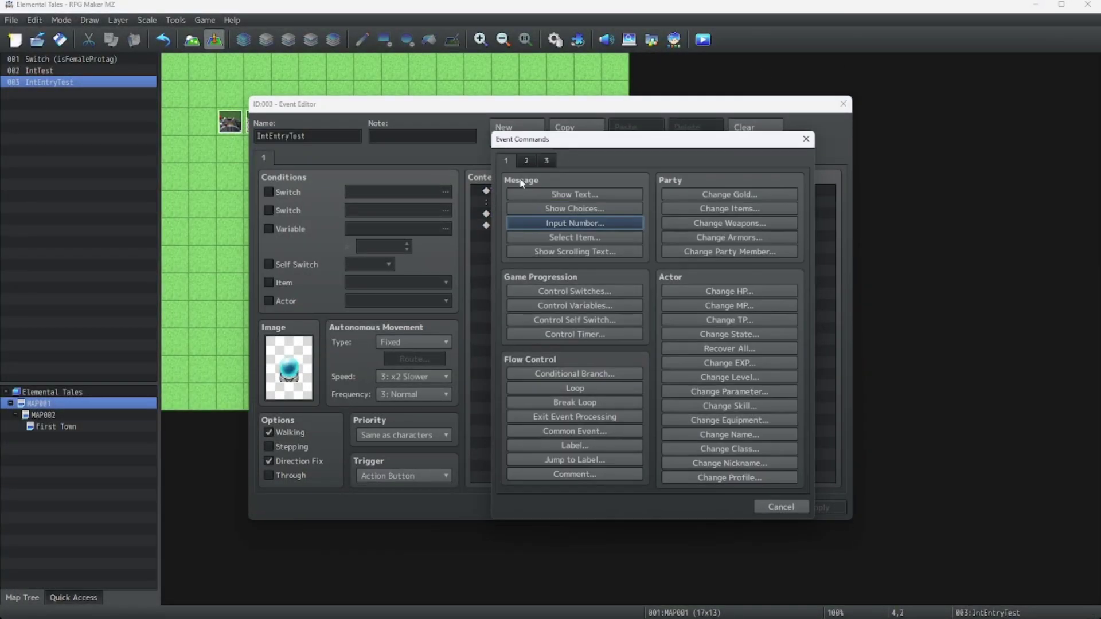
click(524, 196)
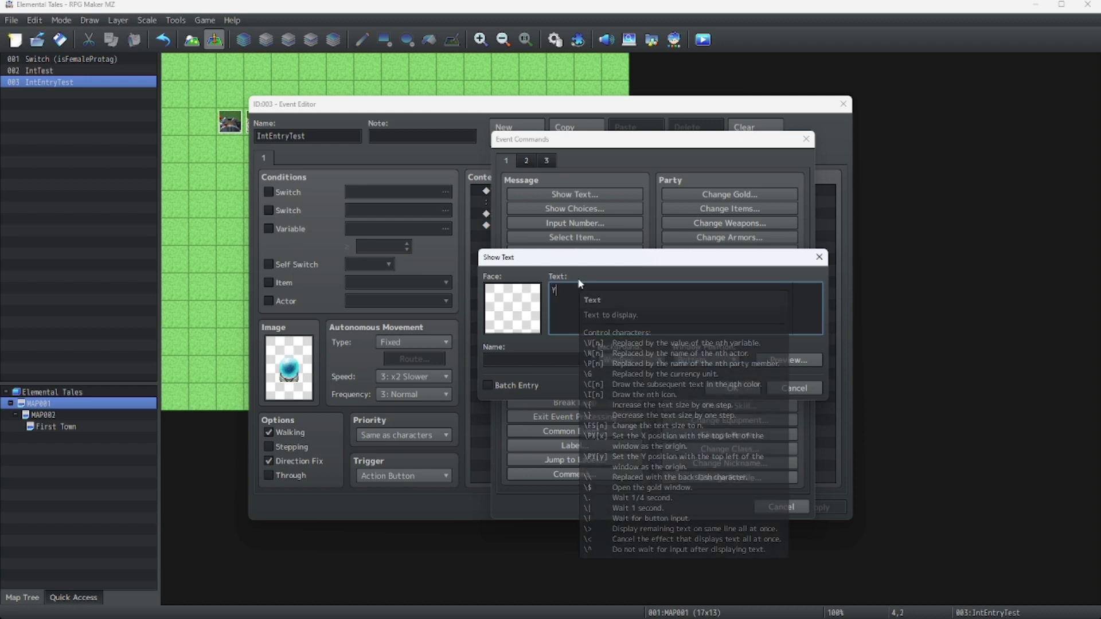
text(You entered)
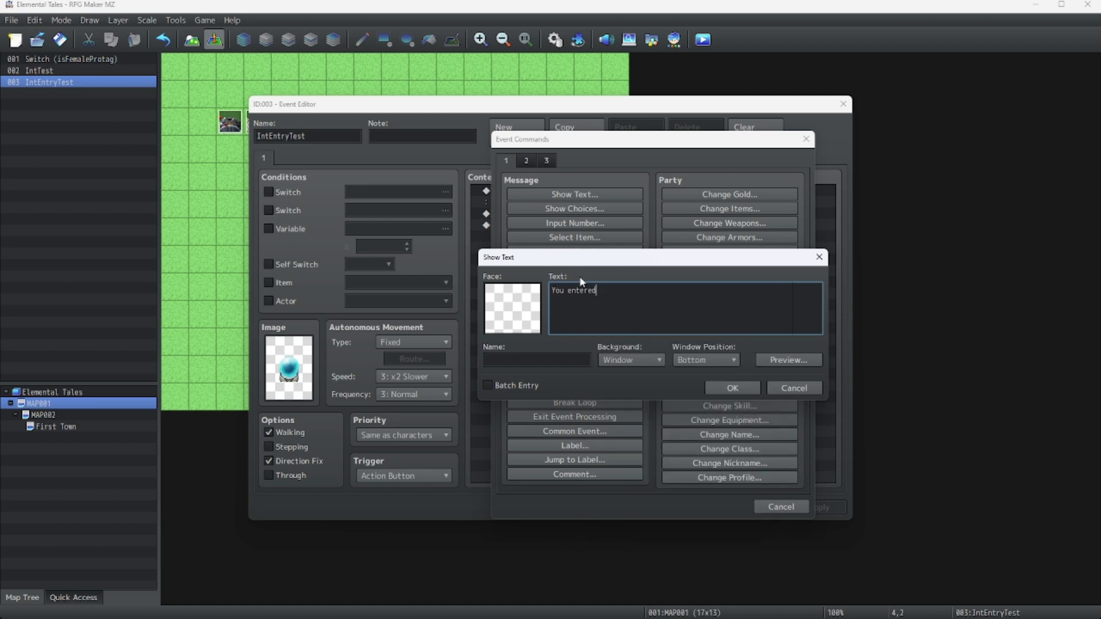
text(: \V[1])
click(717, 386)
click(695, 507)
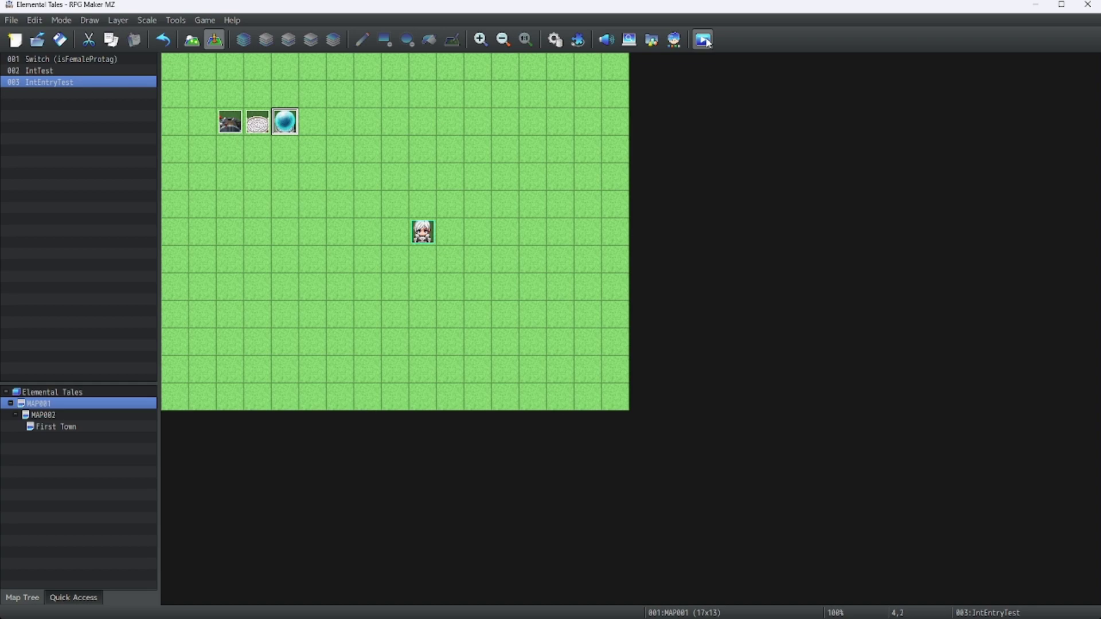
- Playtest the game in a maximized window, activate the turquoise orb from below, and submit 400 in its number prompt
click(704, 41)
click(525, 332)
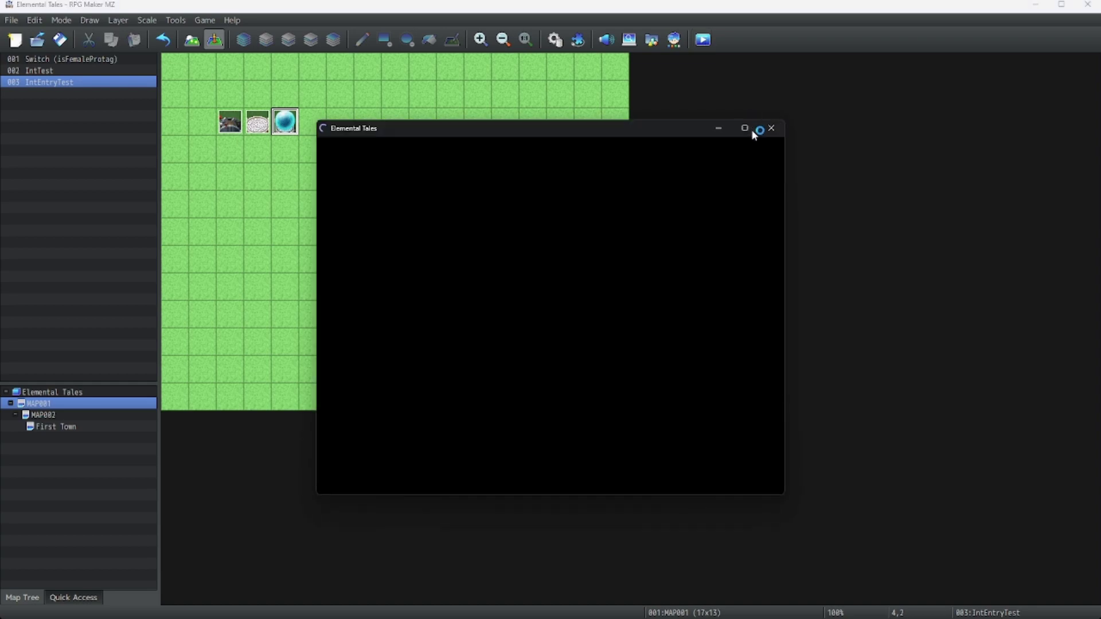
click(745, 129)
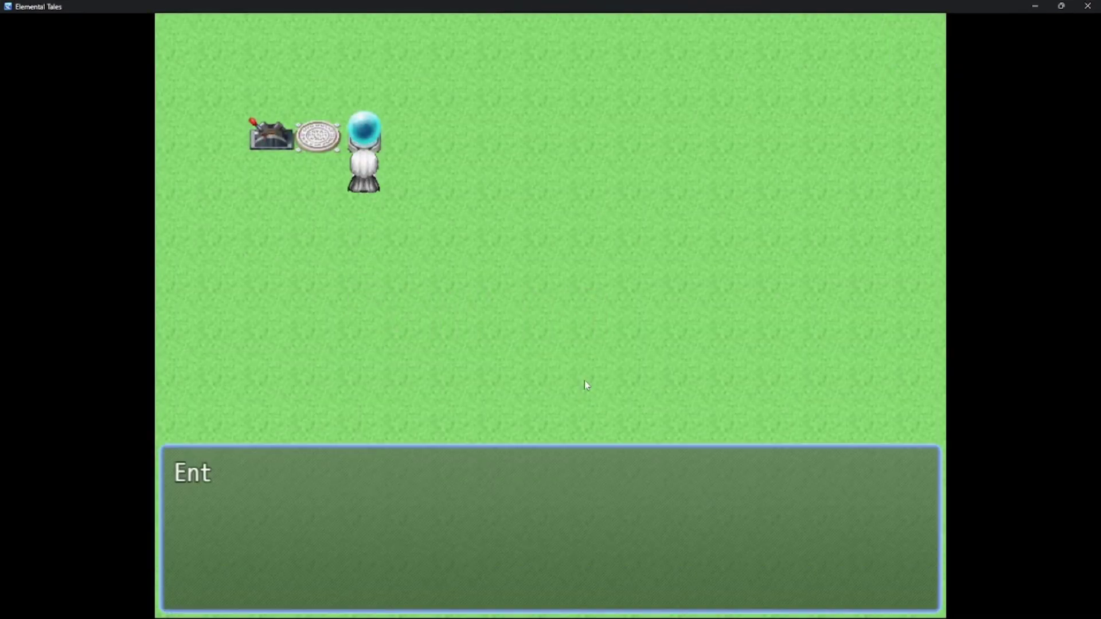
key(Down)
key(Down)
key(Down)
key(Down)
key(Down)
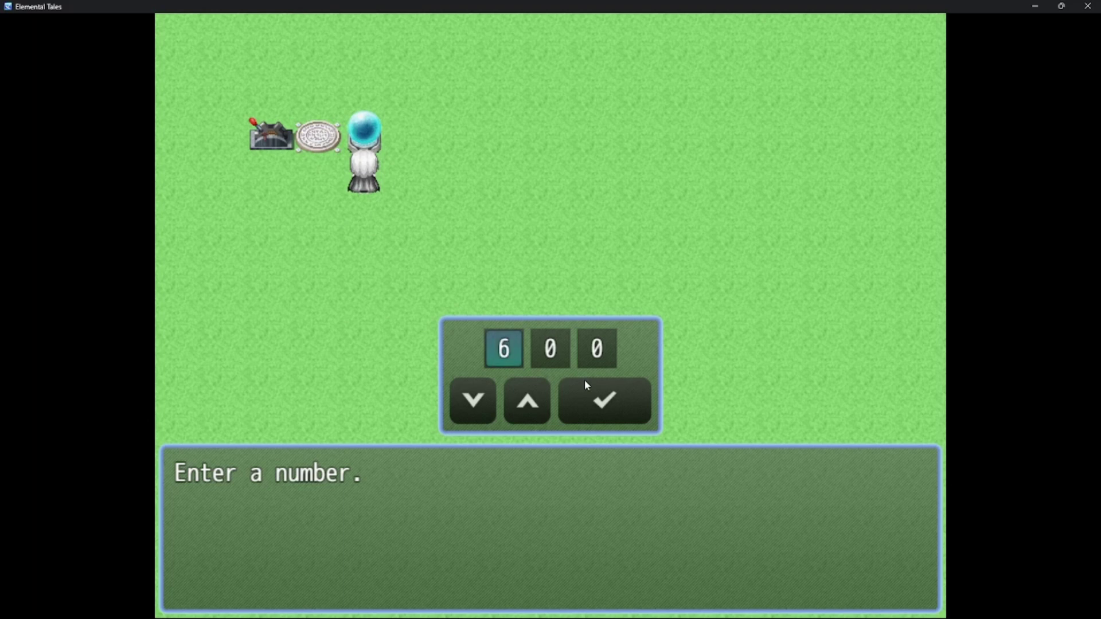
key(Down)
key(Return)
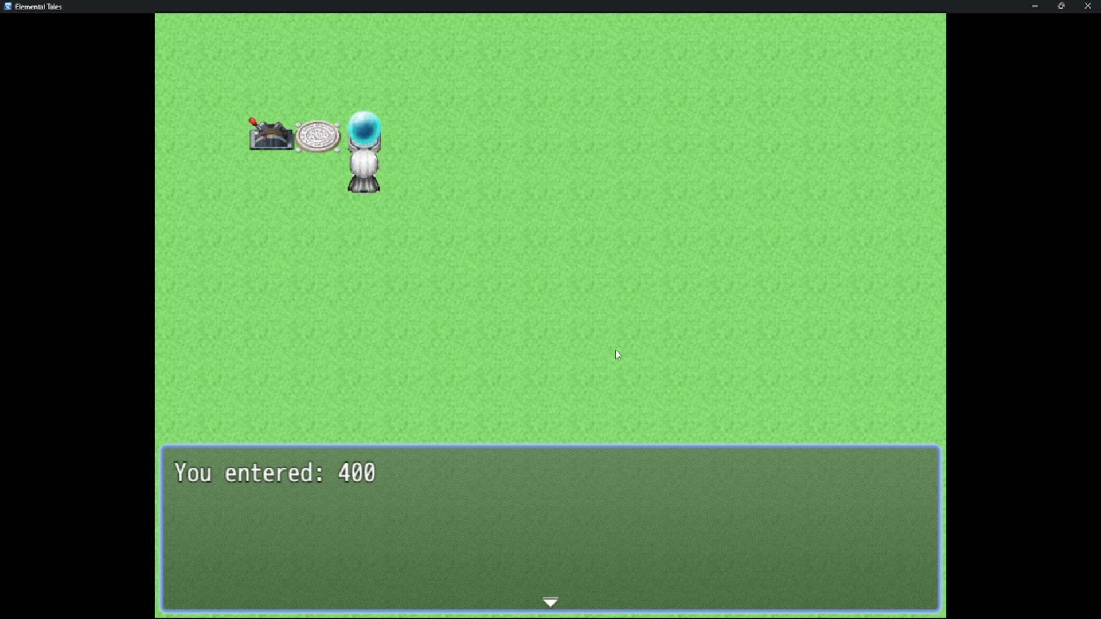
key(Return)
- Activate the orb again from the tile to its right and submit 084 in its number prompt
key(Left)
key(Left)
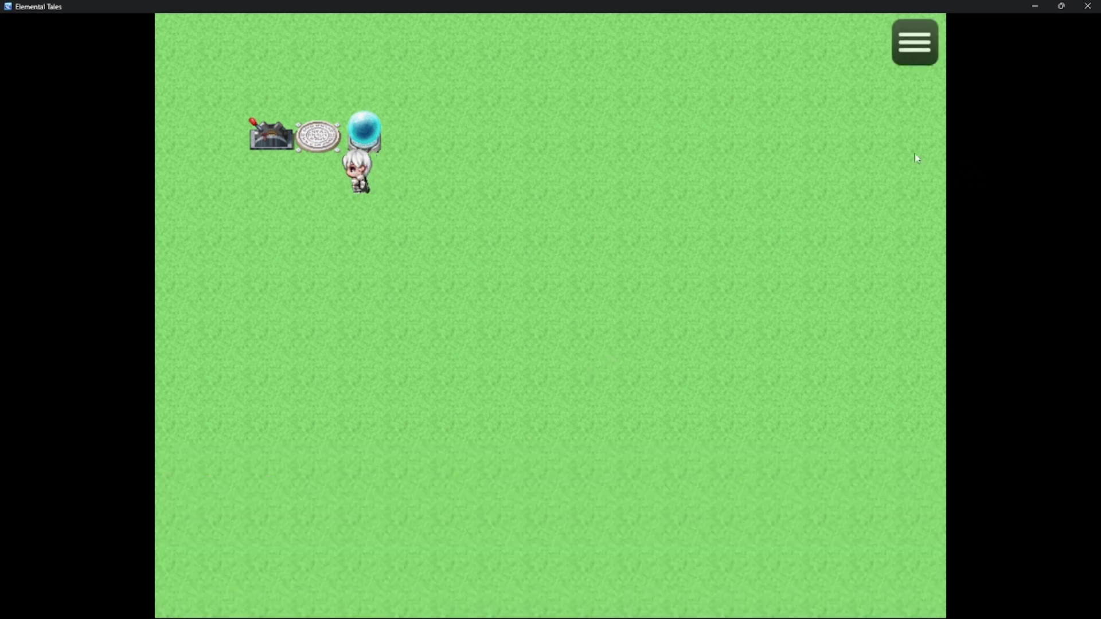
key(Up)
key(Return)
key(Right)
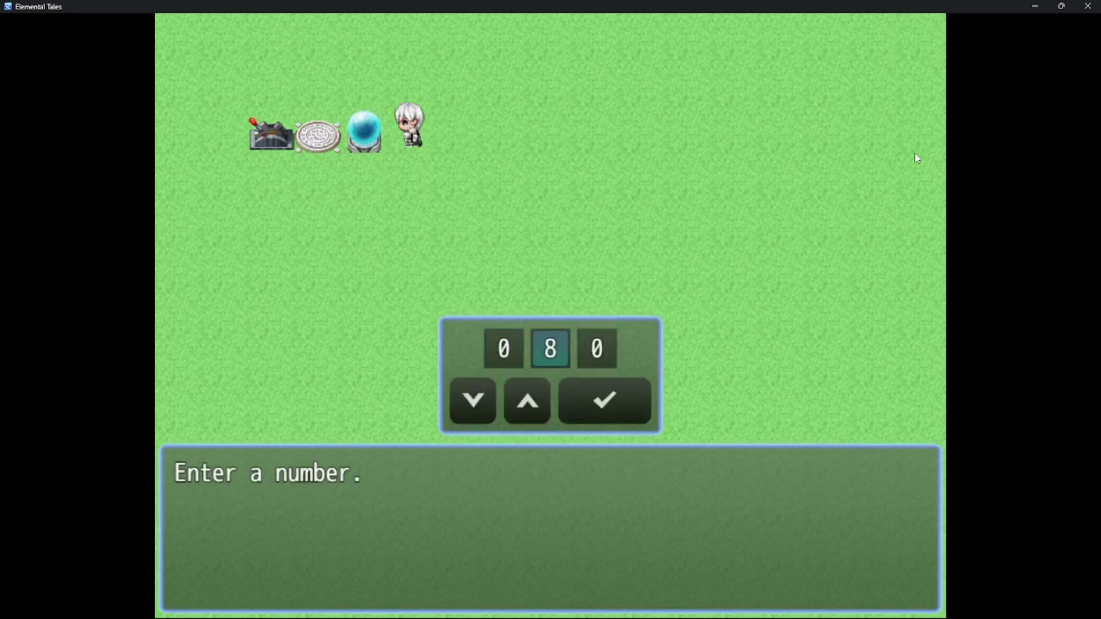
key(Right)
key(Down)
key(Down)
key(Down)
key(Down)
key(Down)
key(Down)
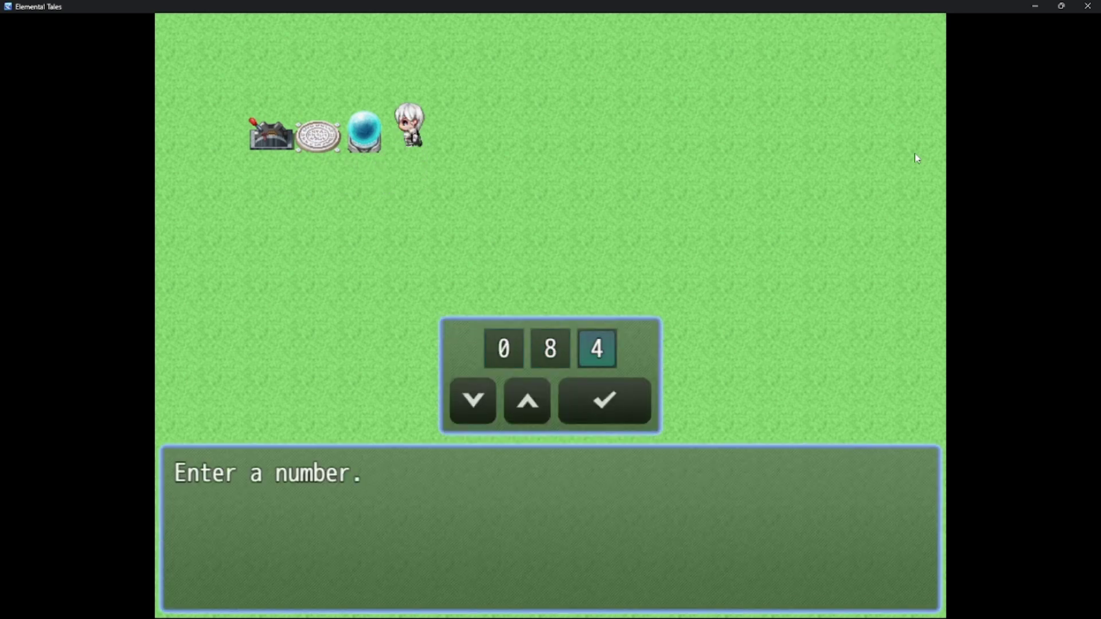
key(Return)
key(Return)
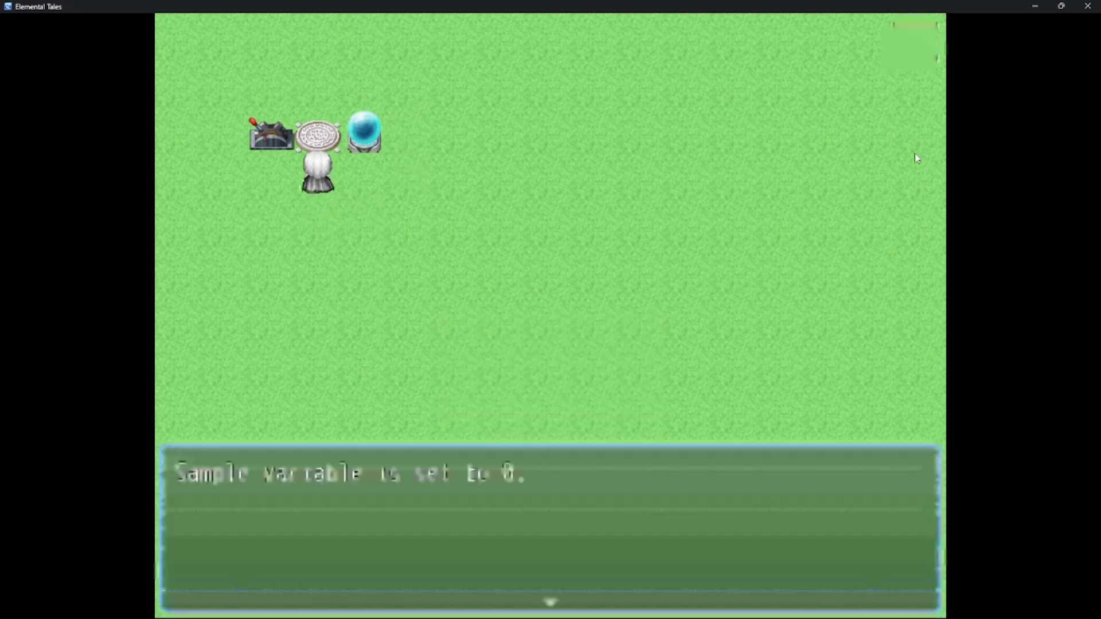
- Dismiss the round pad's variable message, walk back below the orb, and close the playtest
key(Return)
key(Right)
key(Up)
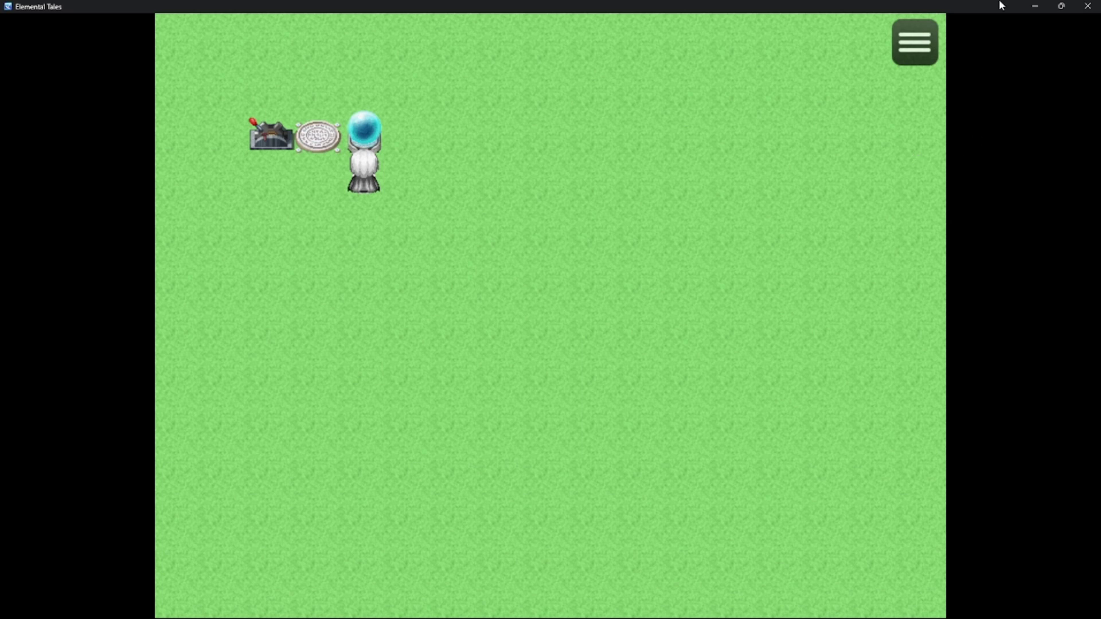
click(1097, 6)
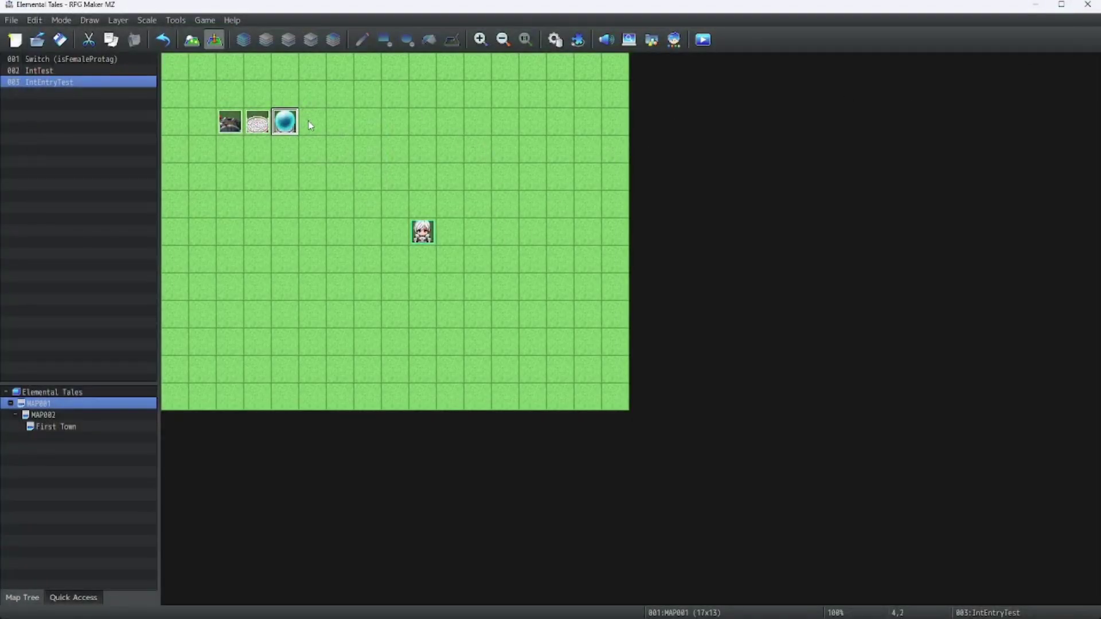
- Create a quick Treasure event containing the item 0007 Potion on map tile 14,2
right_click(559, 121)
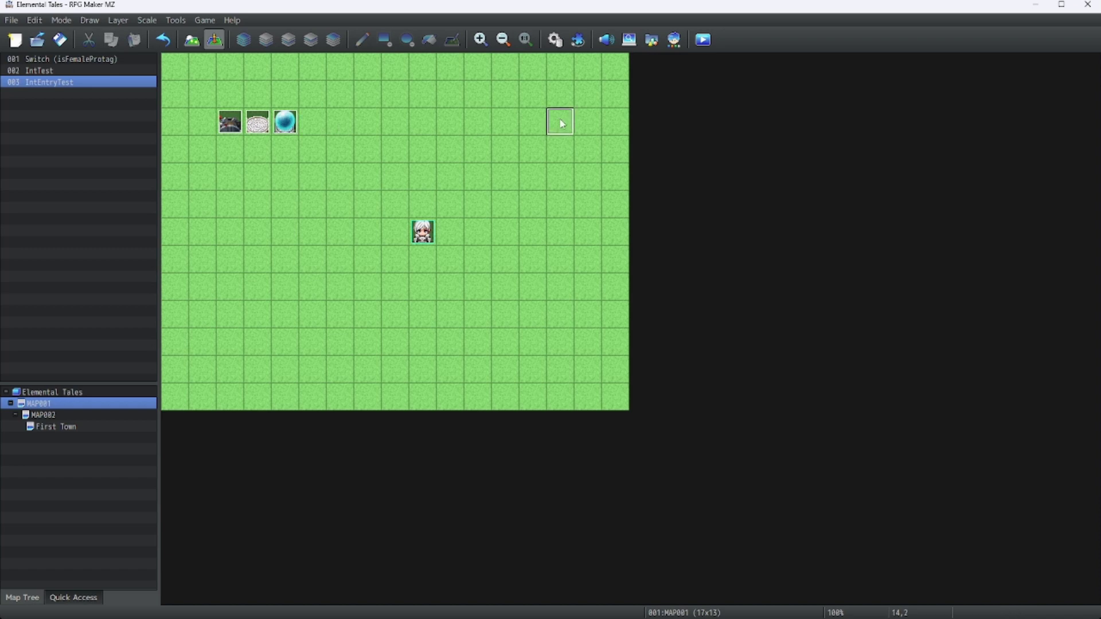
mouse_move(616, 270)
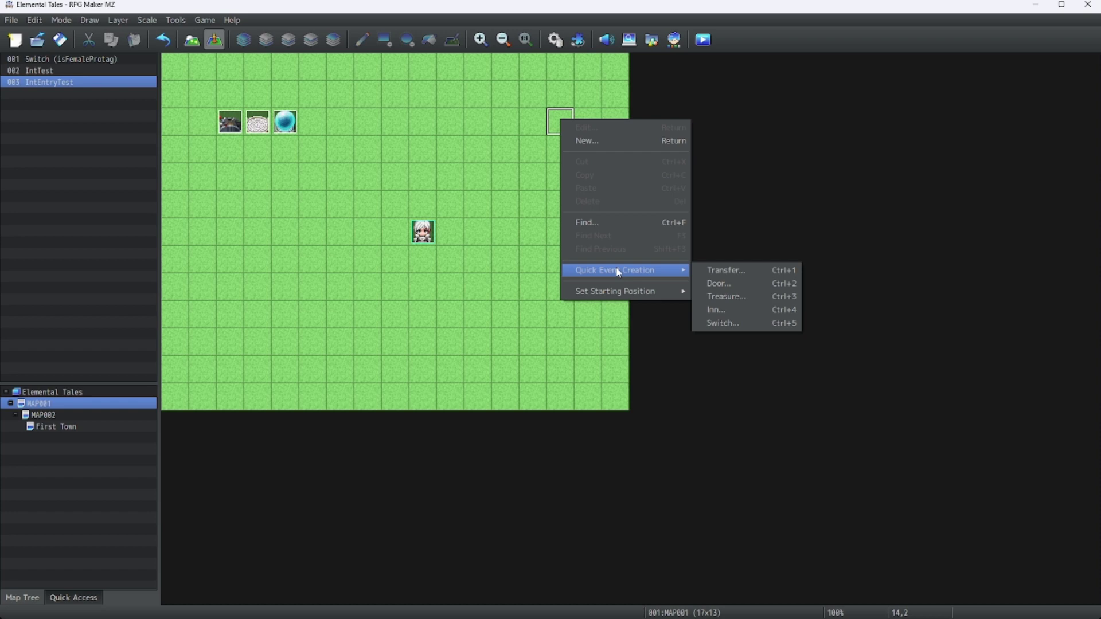
click(723, 297)
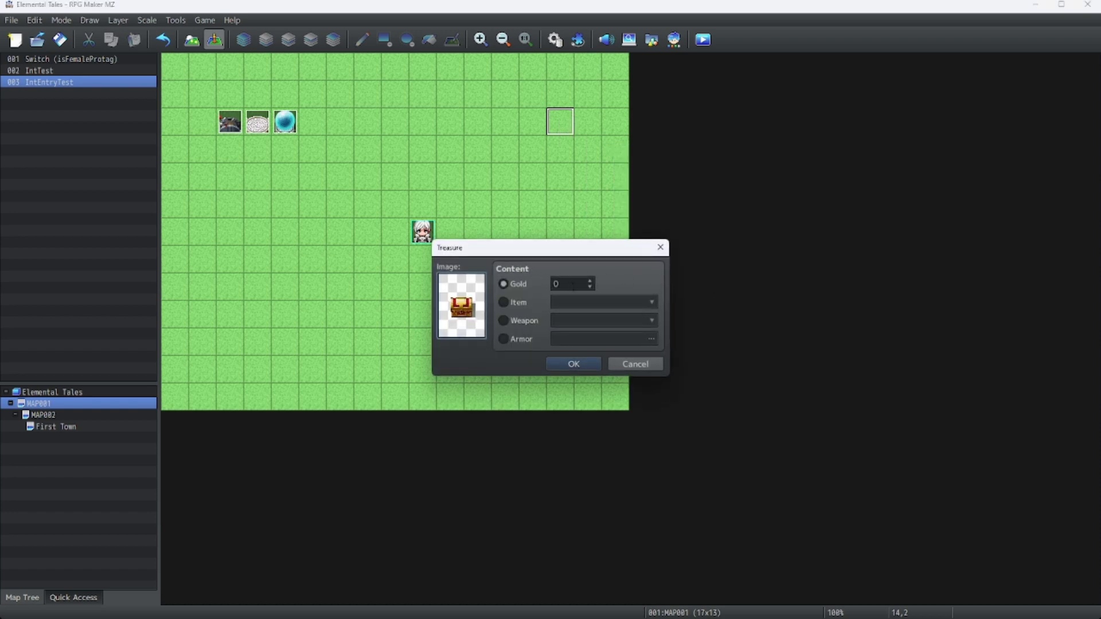
double_click(554, 284)
click(503, 302)
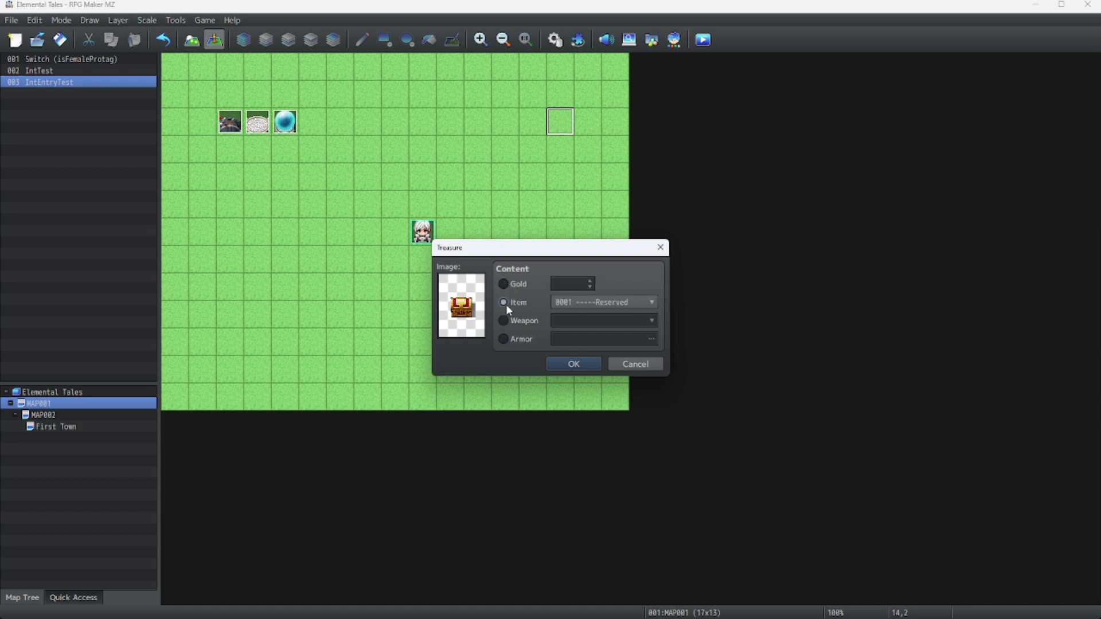
click(576, 302)
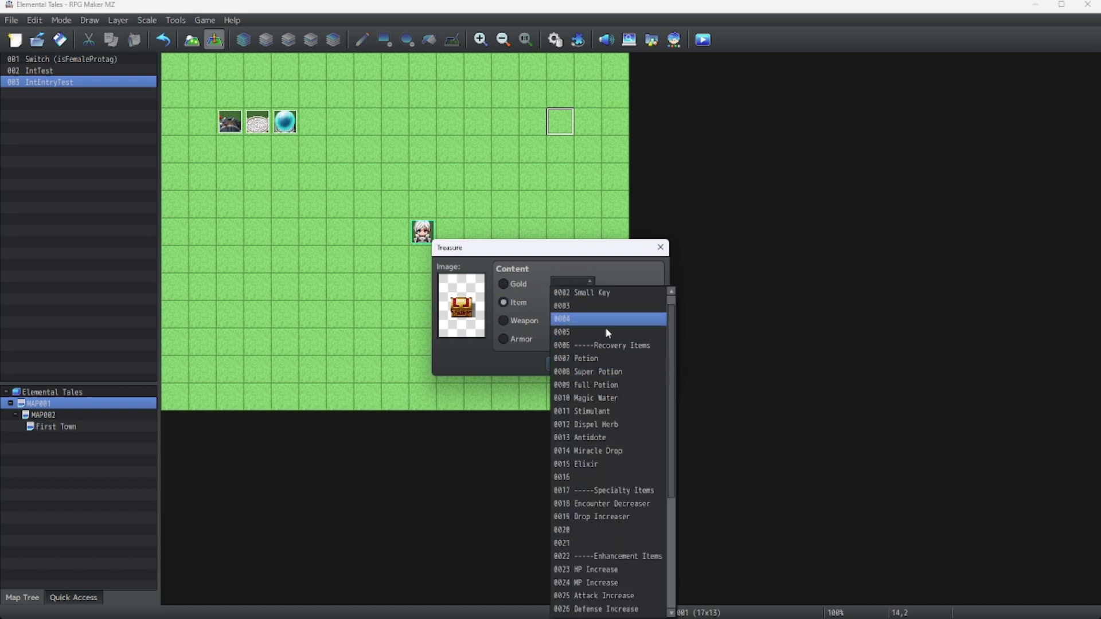
click(599, 358)
click(596, 360)
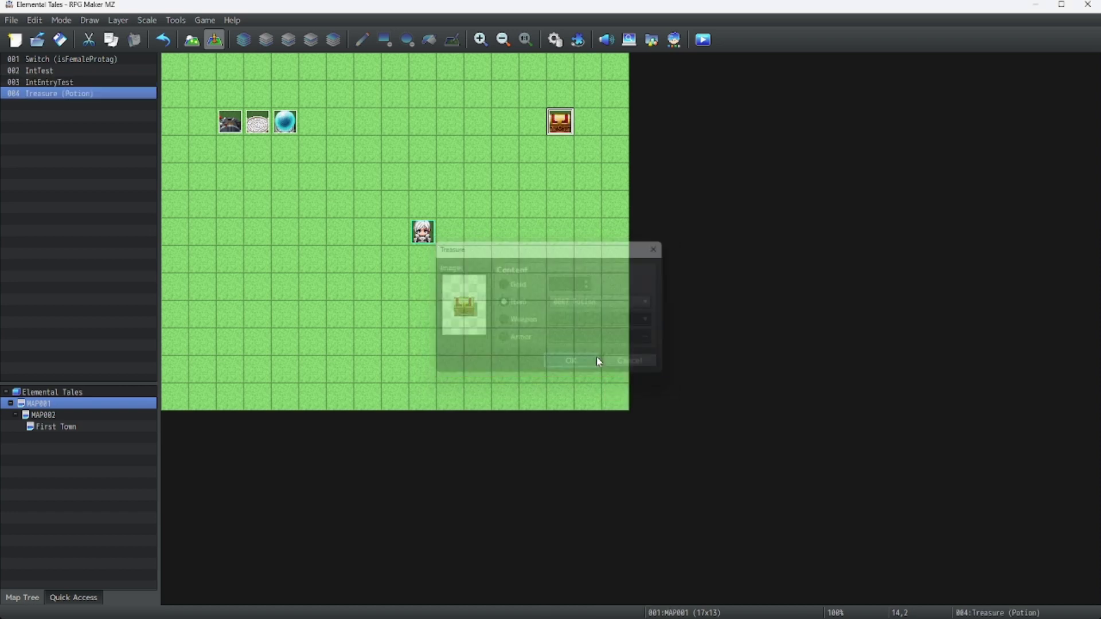
- Examine both pages of the Treasure (Potion) event, comparing its contents and Self Switch condition
double_click(560, 122)
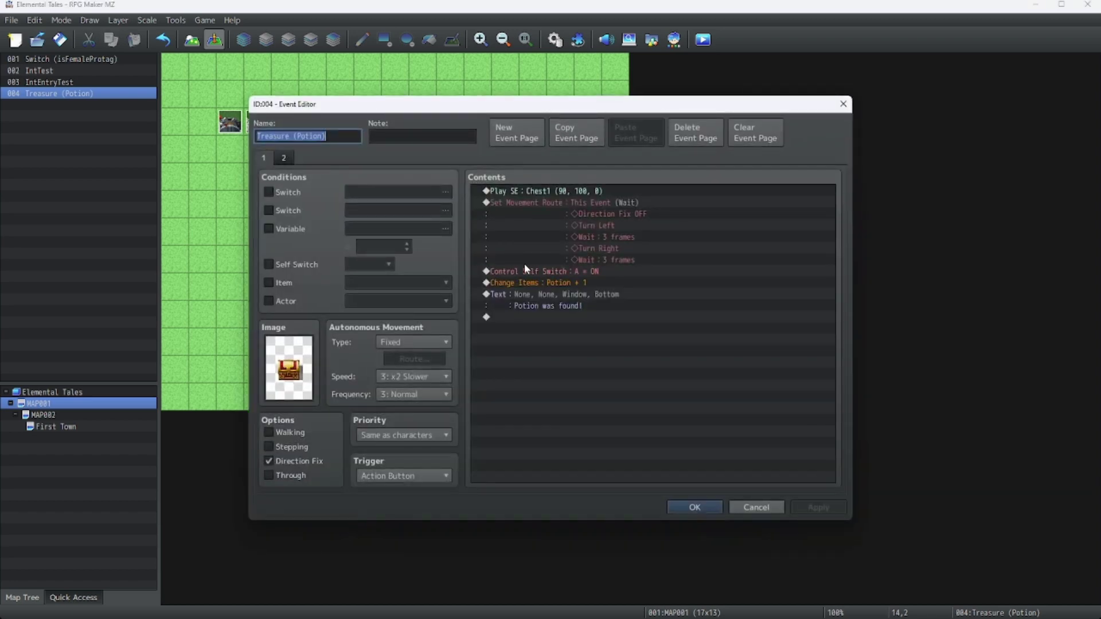
click(284, 158)
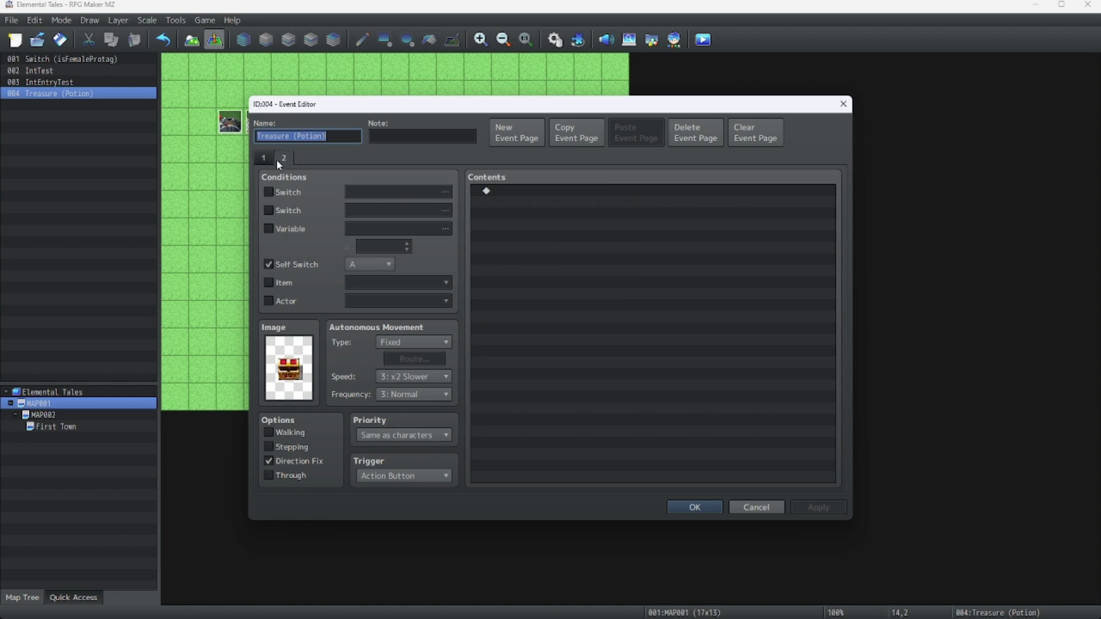
click(262, 158)
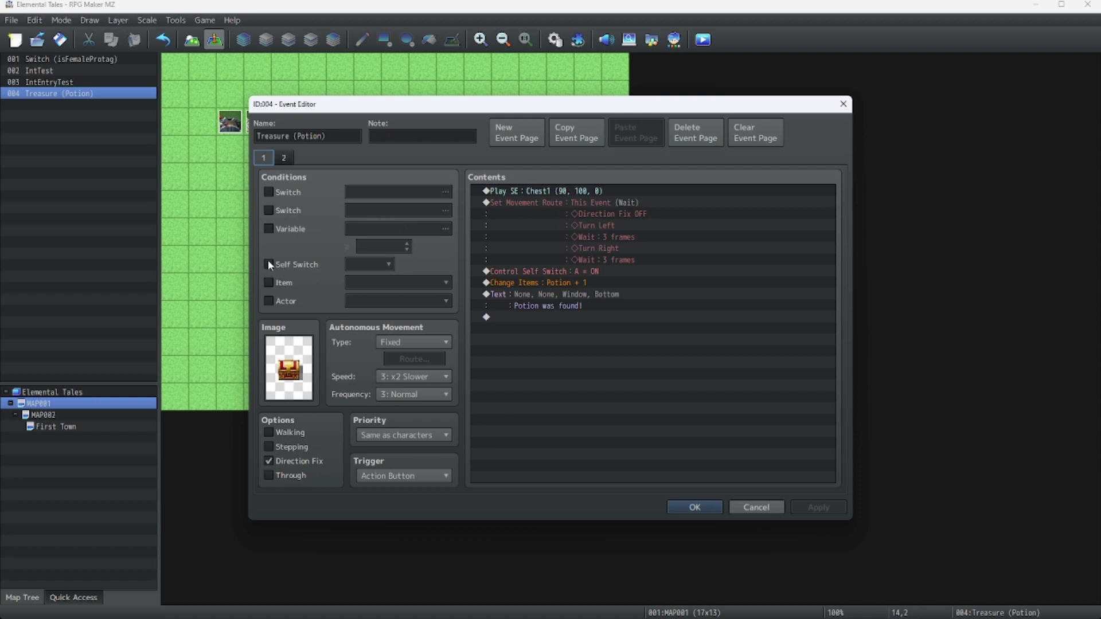
click(284, 158)
click(374, 265)
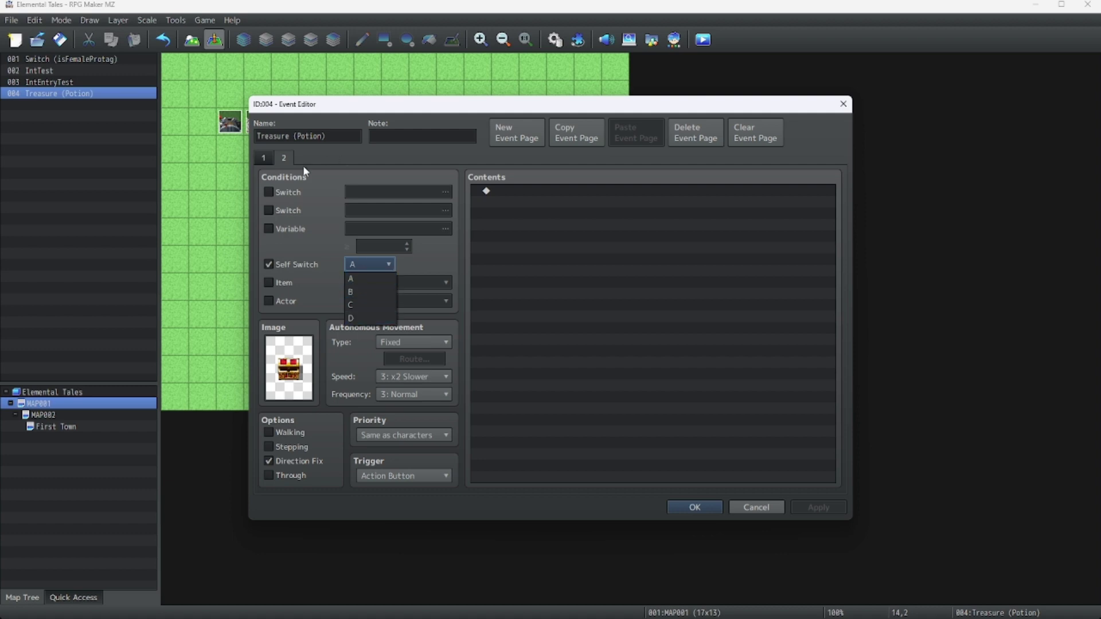
click(265, 159)
click(263, 158)
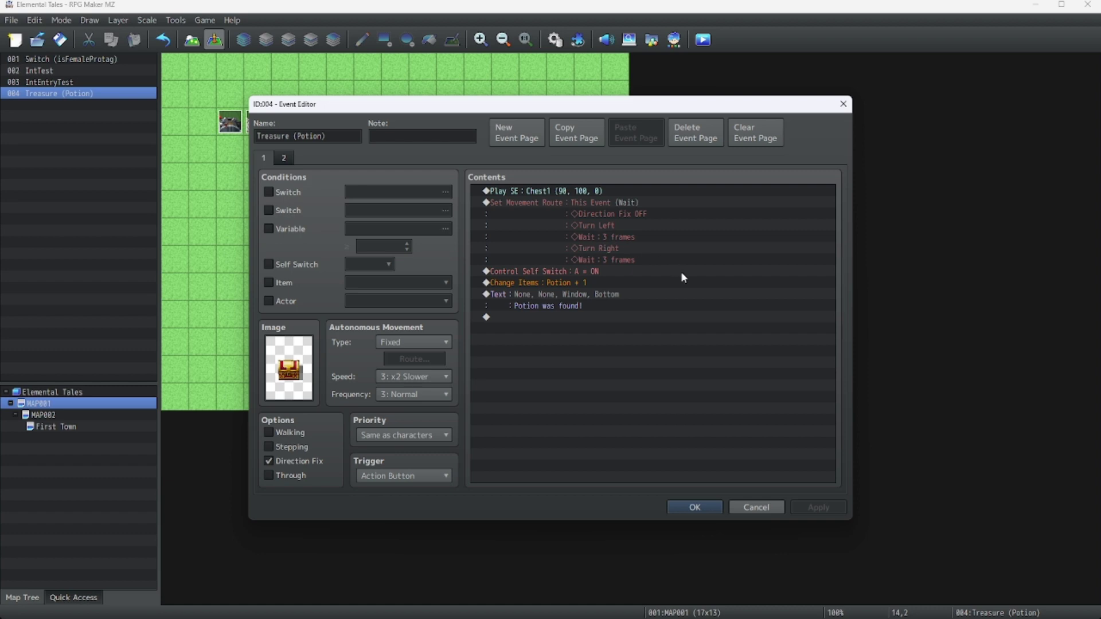
click(695, 508)
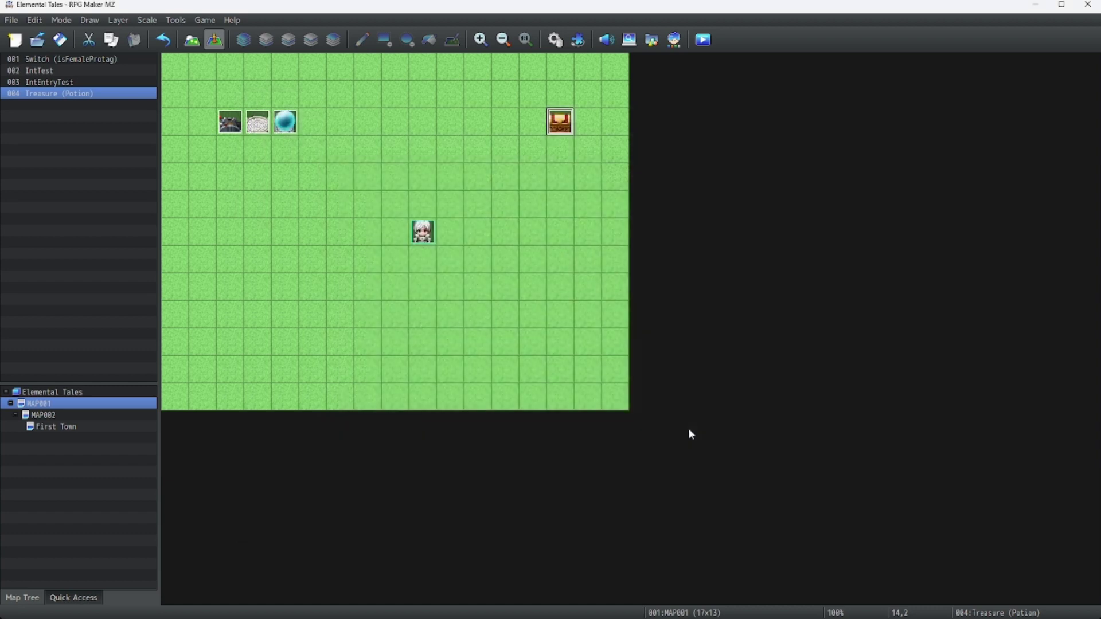
- Create an event named NameEntryTest on tile 13,2 beside the chest, using the green-winged fairy from the Nature sheet as its image
right_click(533, 114)
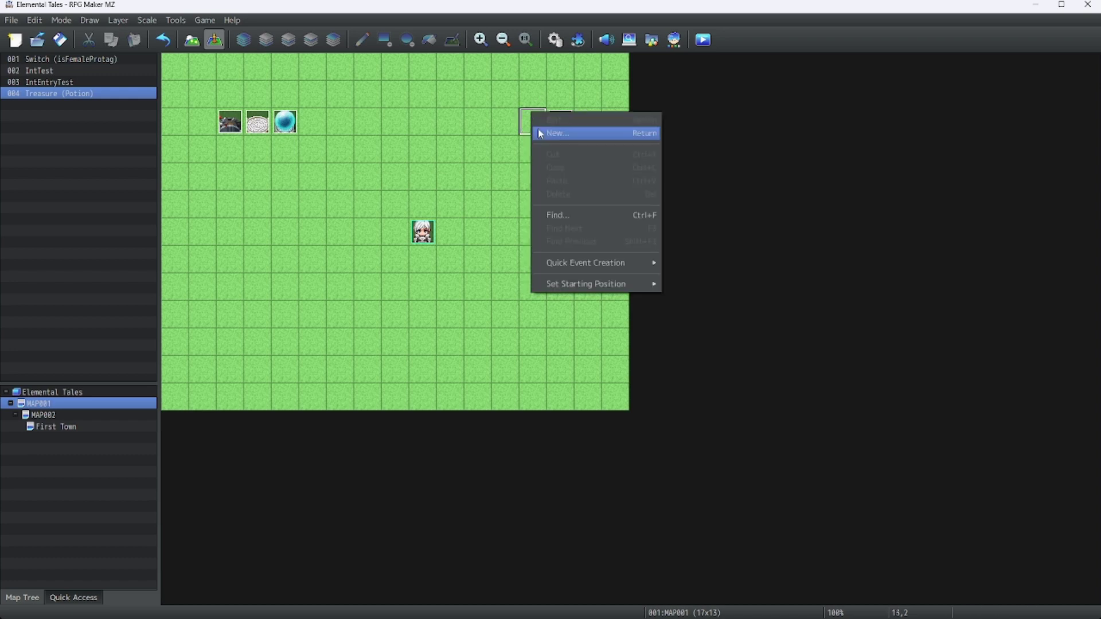
click(539, 133)
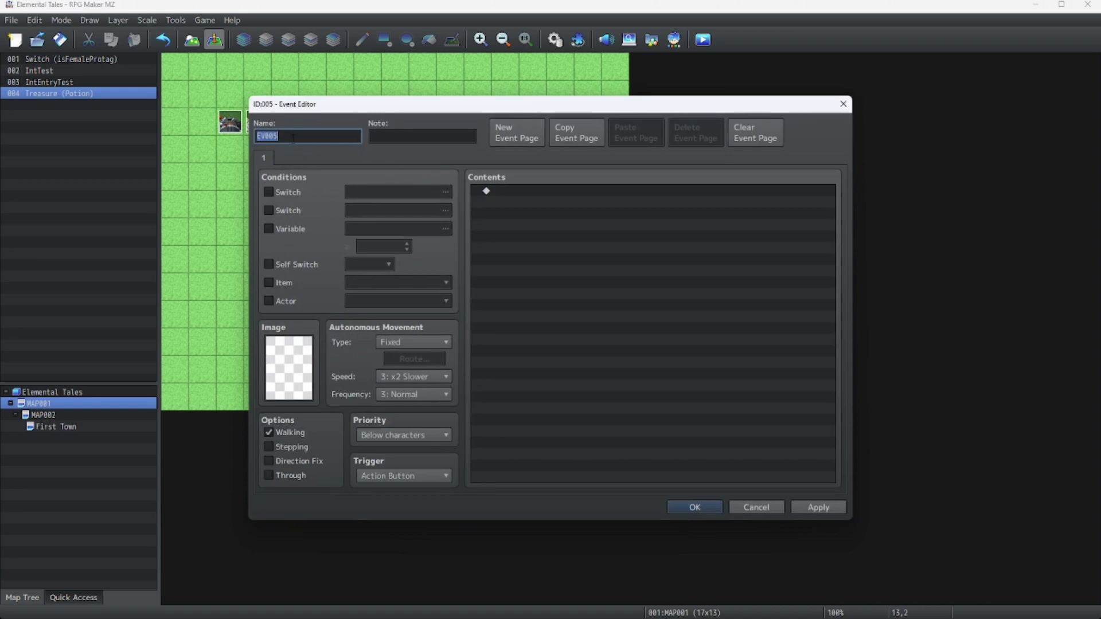
text(NameEntryTest)
double_click(297, 377)
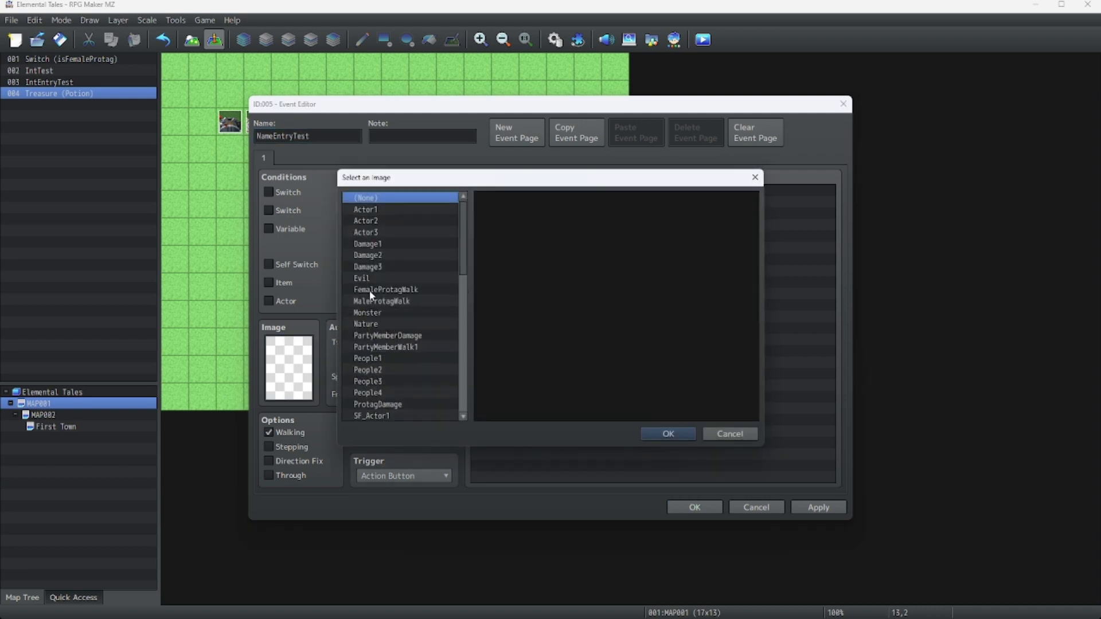
click(376, 324)
click(567, 285)
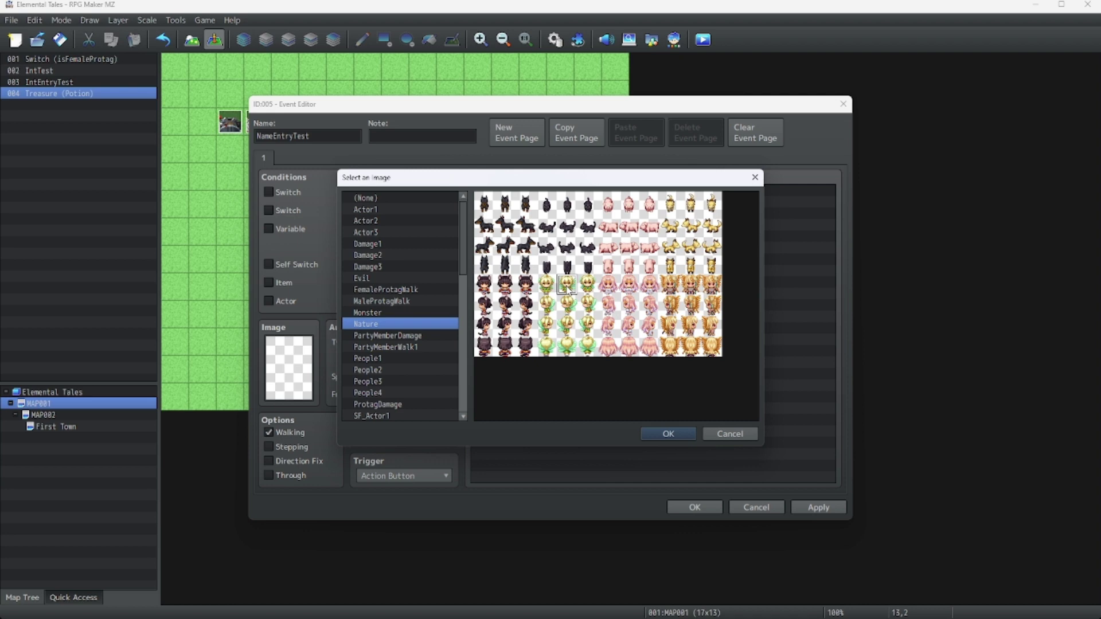
double_click(566, 287)
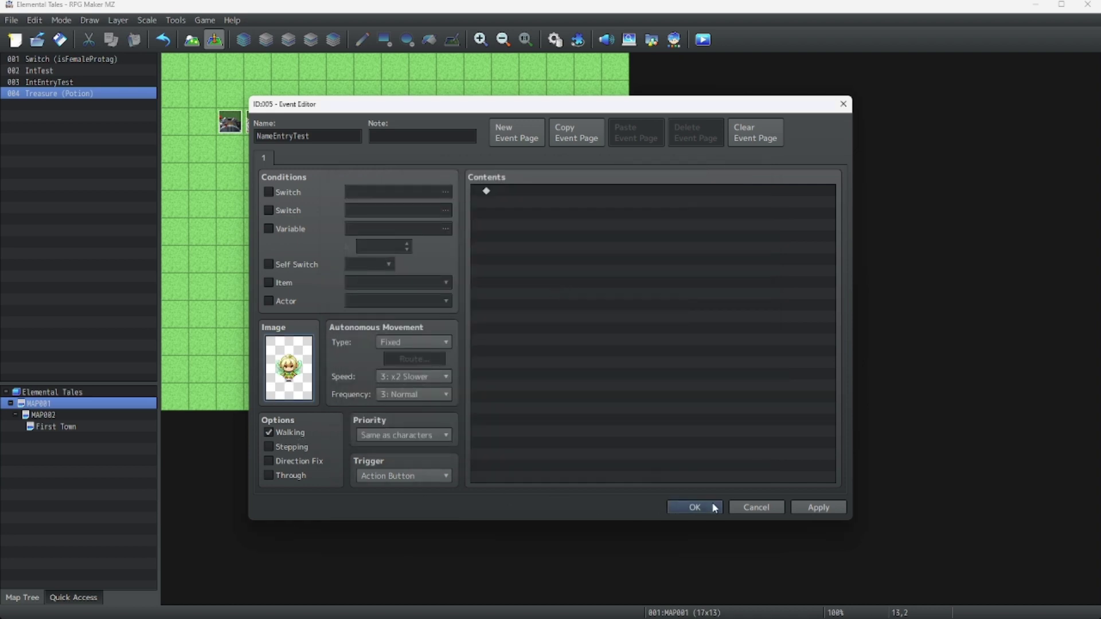
- Add a Show Text command reading "What is your name?" to the NameEntryTest event
click(494, 191)
double_click(494, 191)
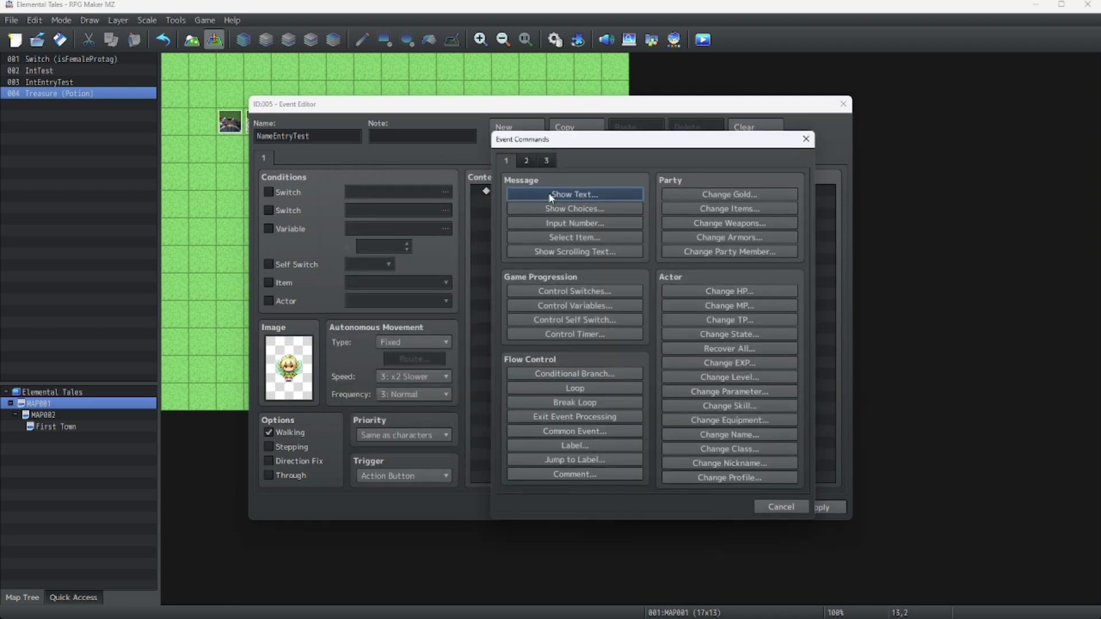
click(554, 195)
text(What)
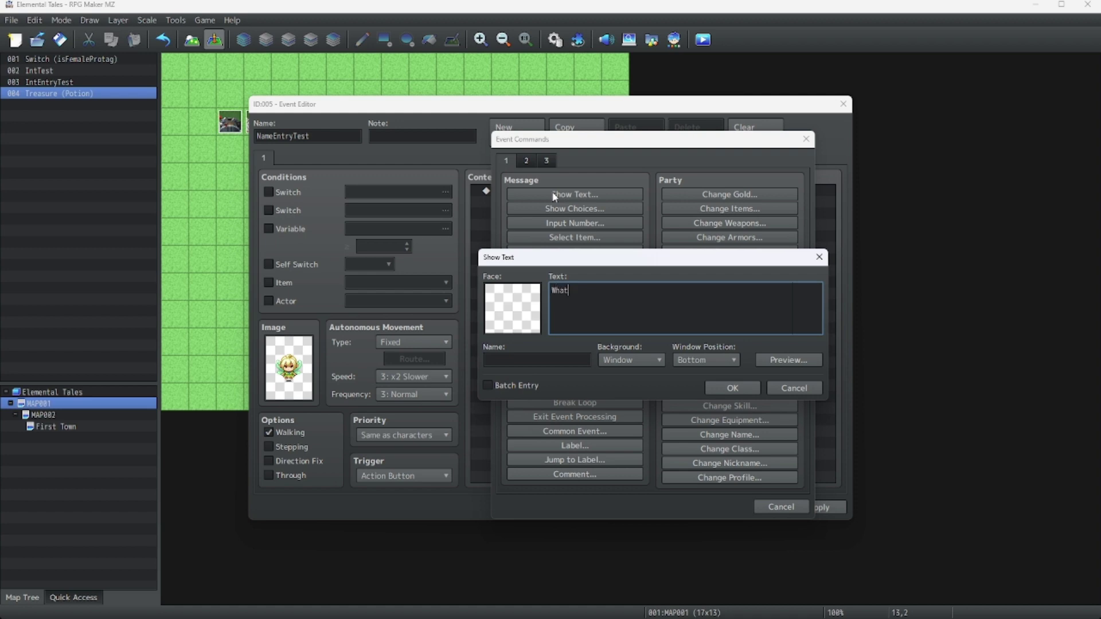
text( is your na,me)
key(BackSpace)
key(BackSpace)
key(BackSpace)
text(me?)
click(733, 388)
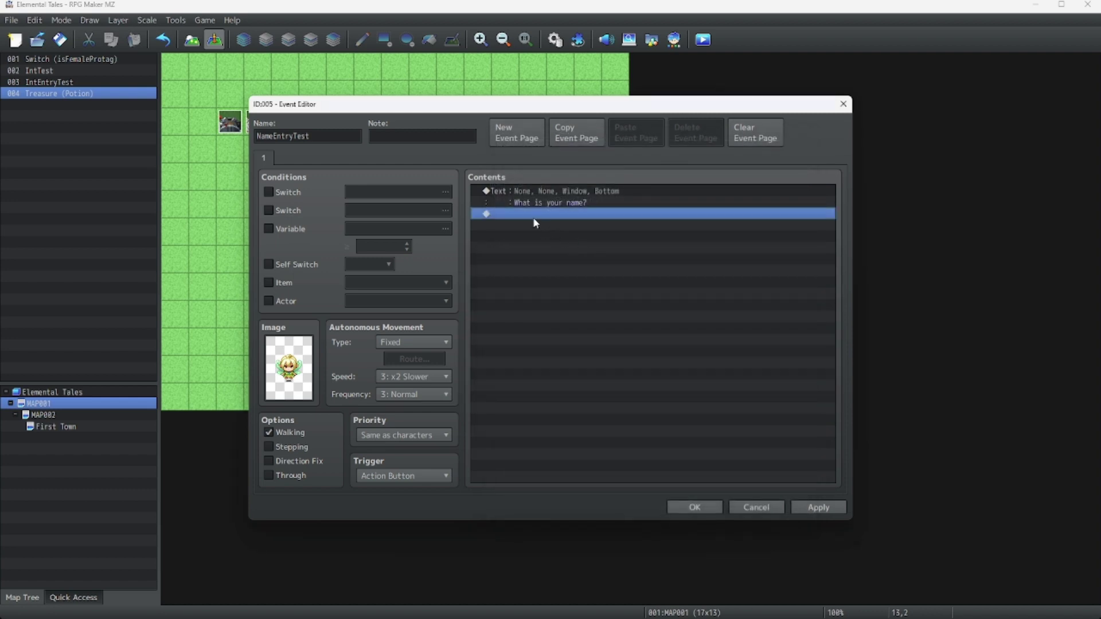
- Add a Name Input Processing command for actor 0001 Nameless with a maximum of 12 characters below the question
right_click(536, 218)
click(546, 225)
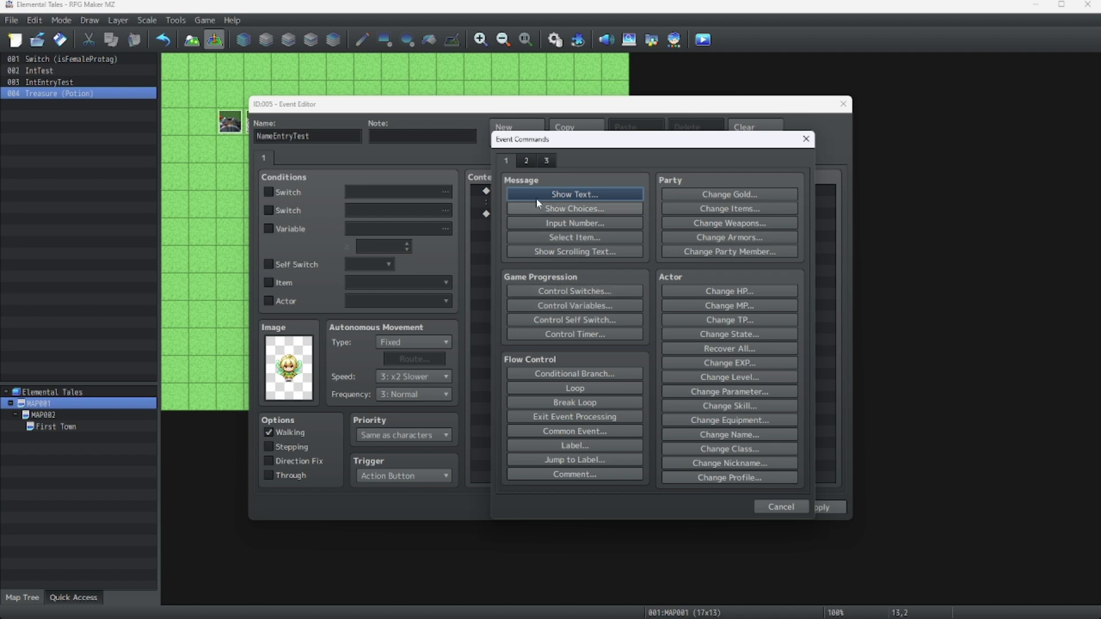
click(542, 163)
click(533, 163)
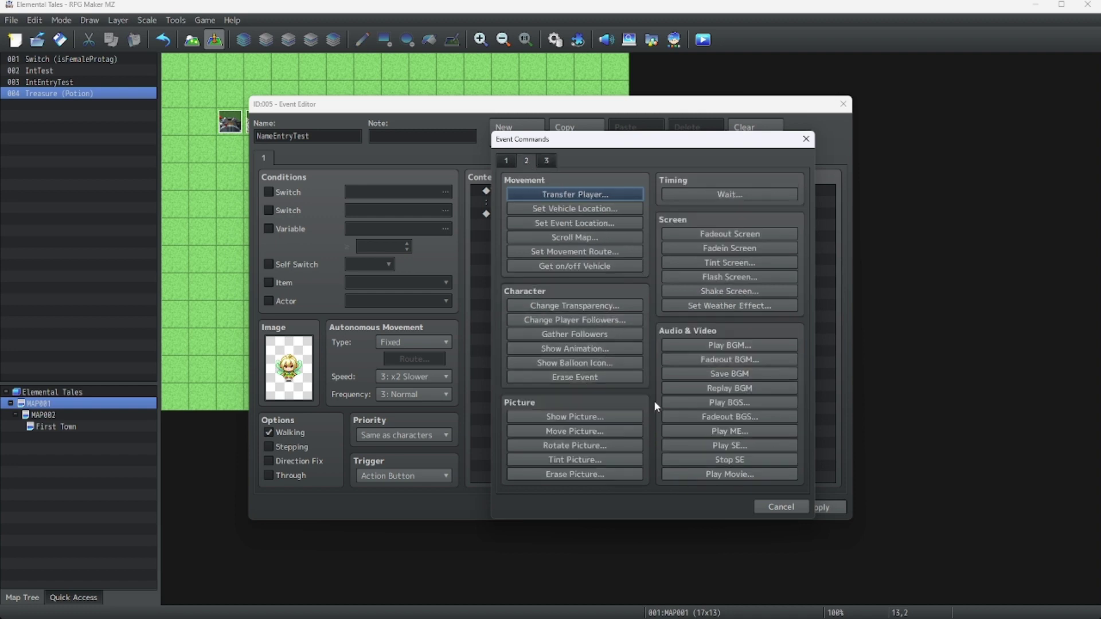
click(546, 161)
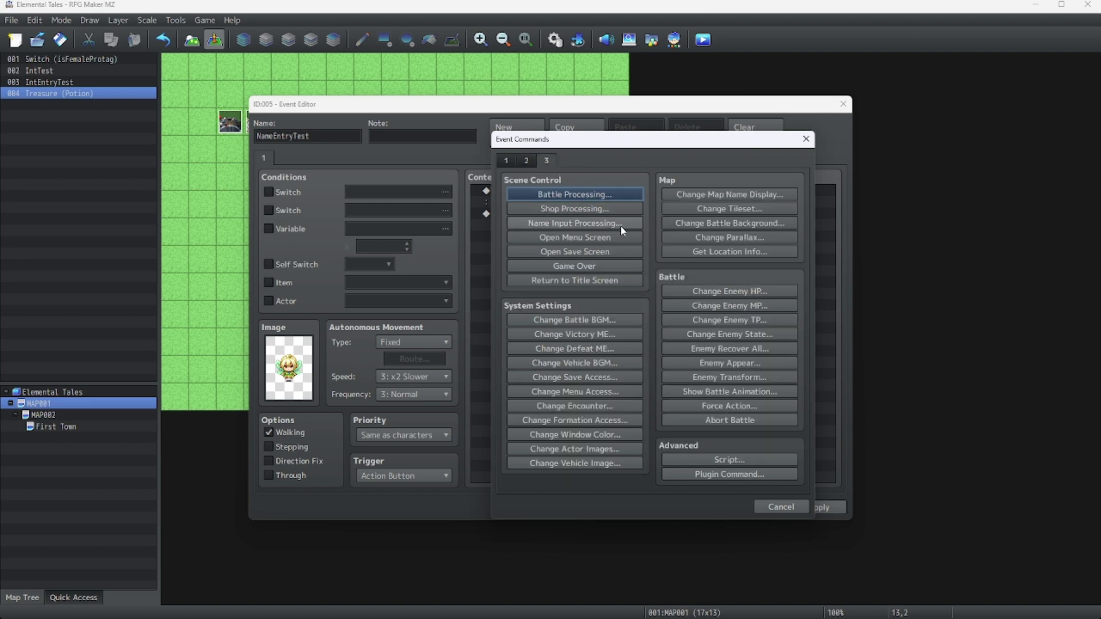
click(591, 228)
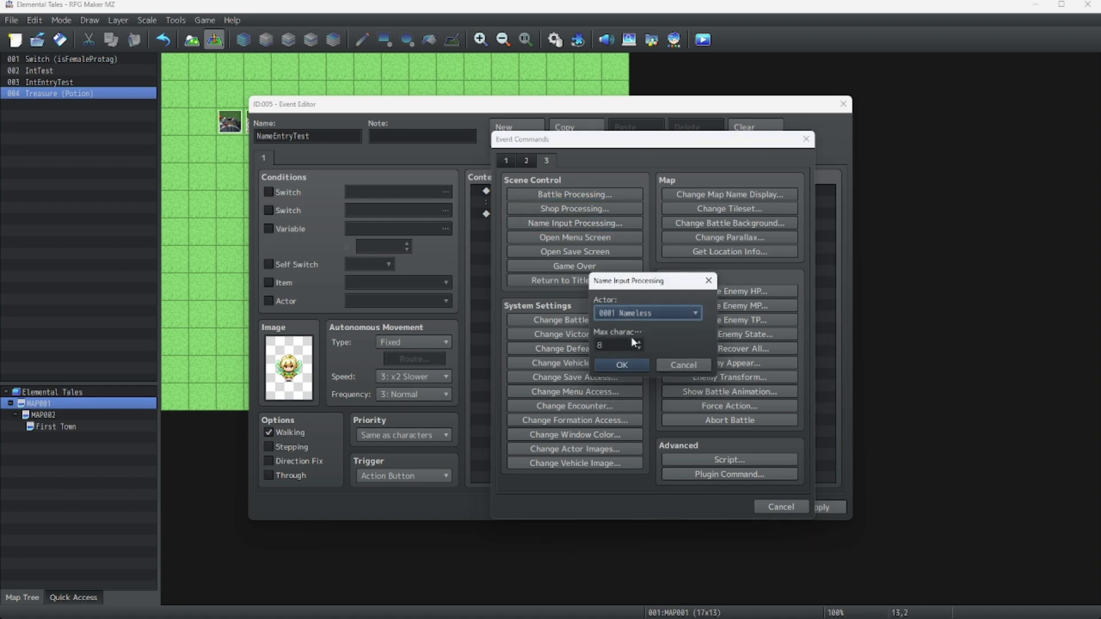
key(Tab)
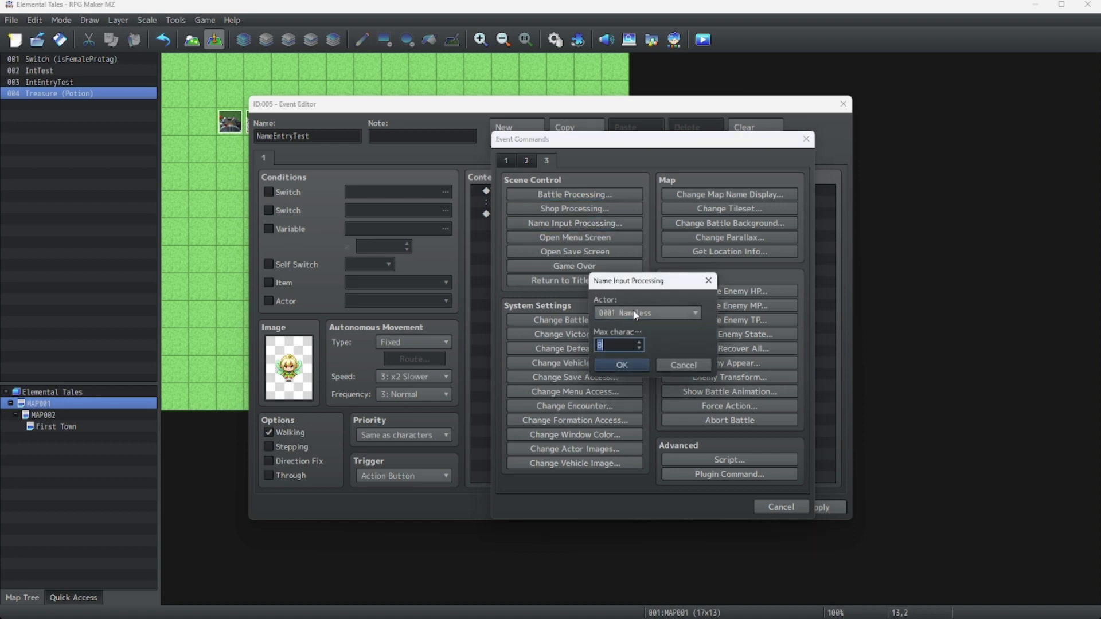
text(16)
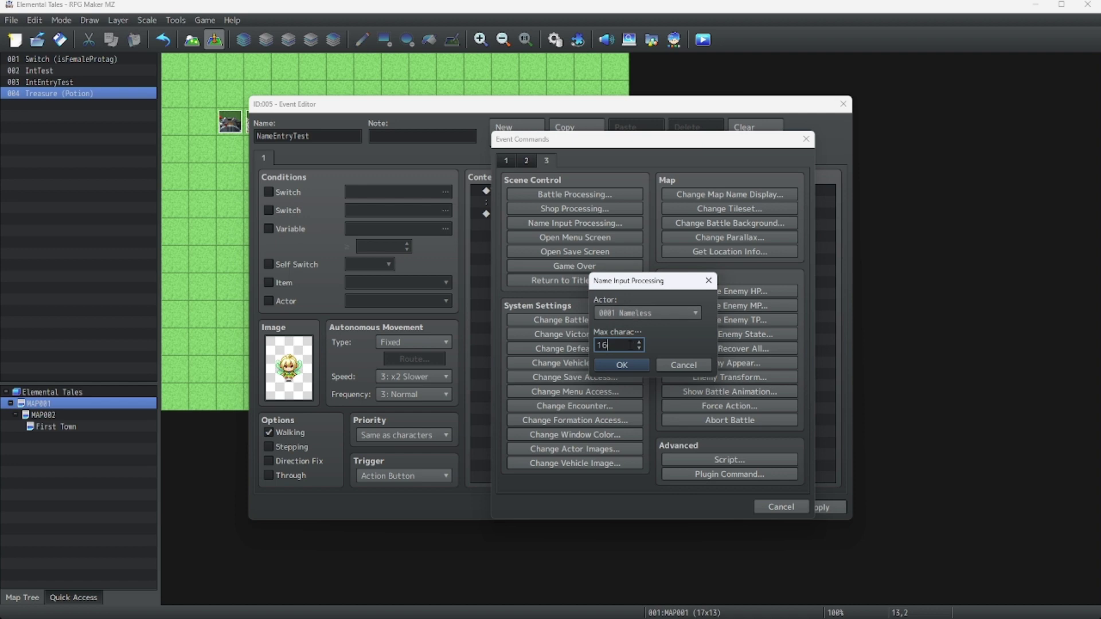
click(638, 342)
scroll(639, 348, down, 6)
scroll(639, 344, up, 6)
click(623, 365)
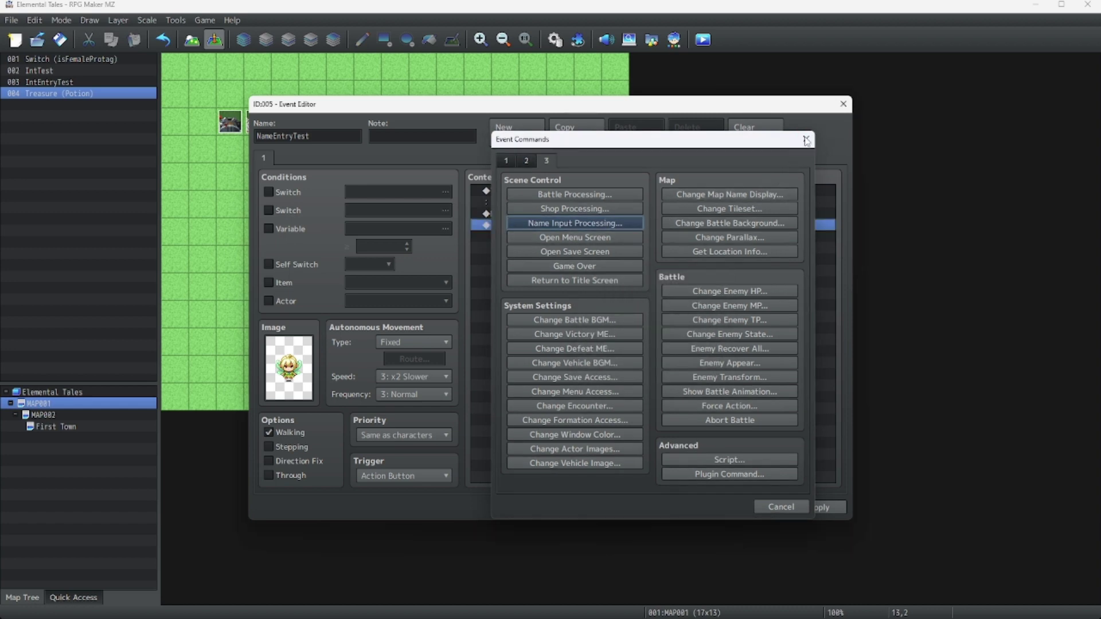
click(805, 140)
- Add a closing Show Text command reading "Your name is \N[1]." and save the NameEntryTest event
right_click(543, 227)
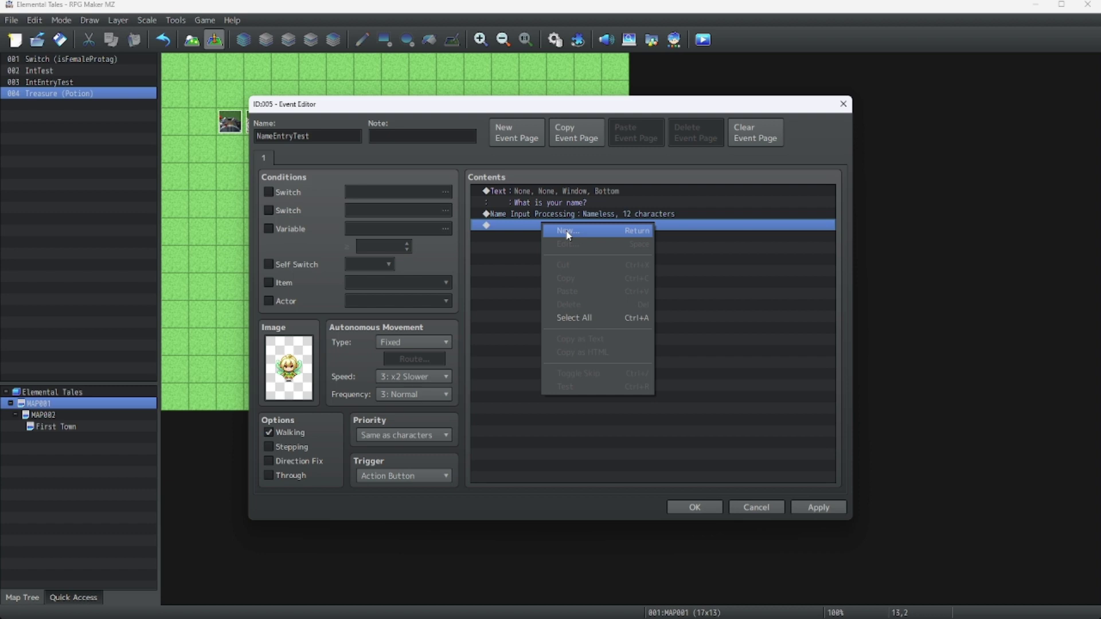
click(567, 231)
click(505, 160)
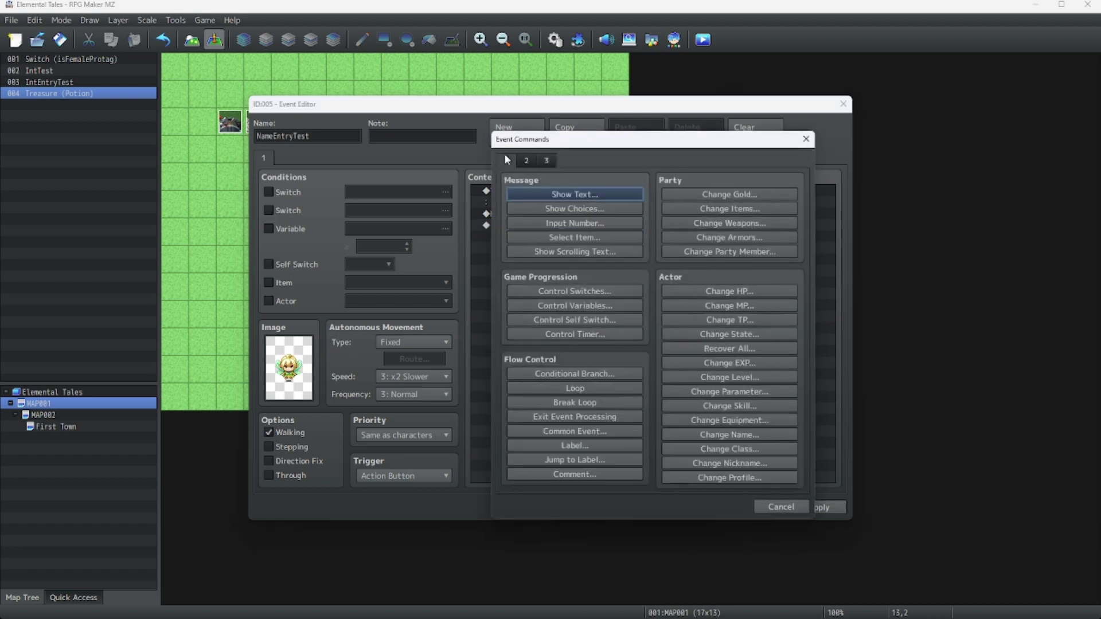
click(548, 194)
text(YOu)
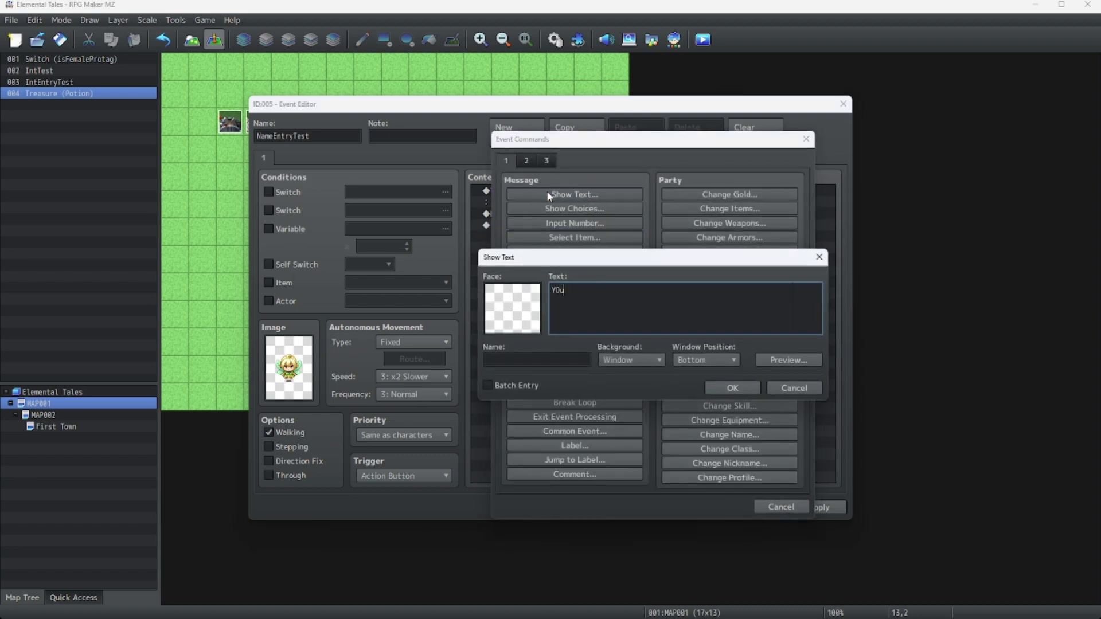
key(BackSpace)
key(BackSpace)
text(our name is \N[])
key(Left)
text(1)
click(646, 285)
click(720, 391)
click(691, 506)
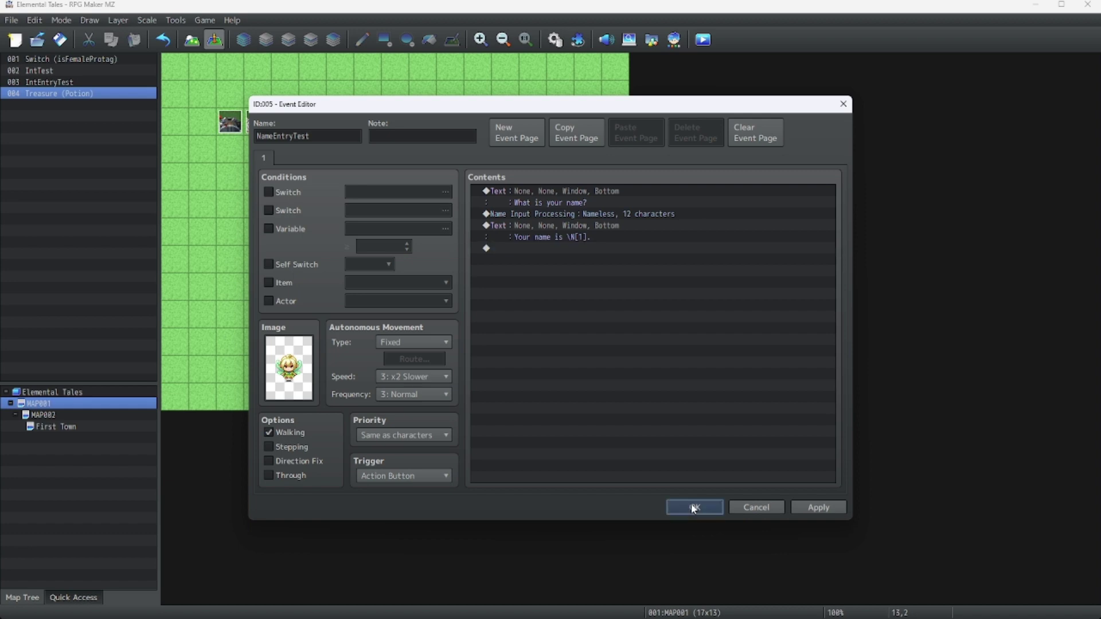
- Start a playtest with the game changes saved, maximize its window, and begin a new game
click(702, 40)
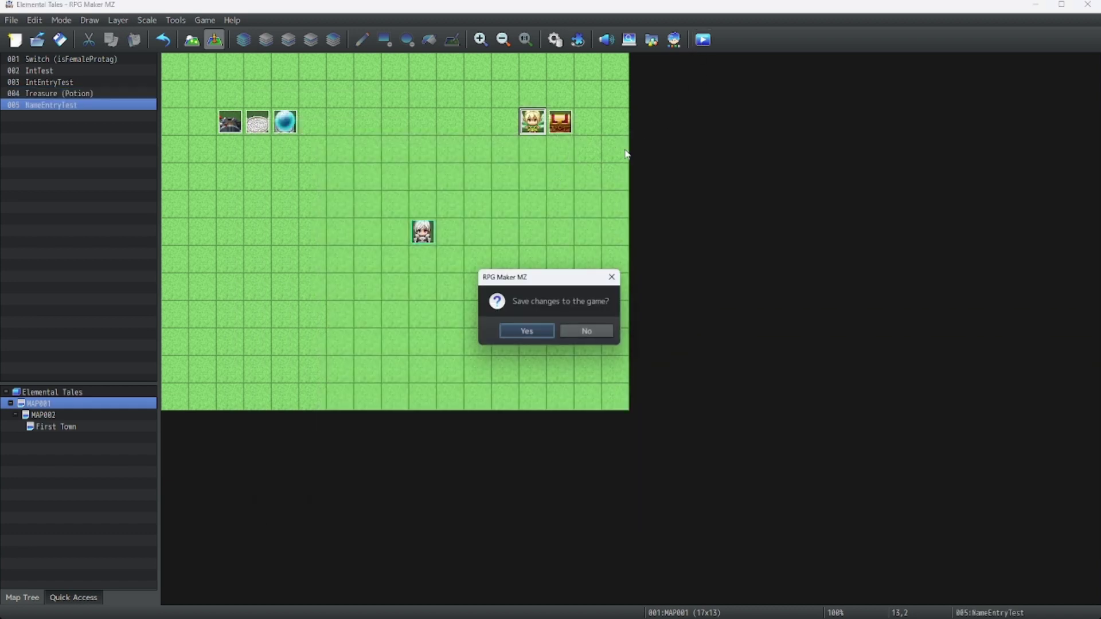
click(500, 327)
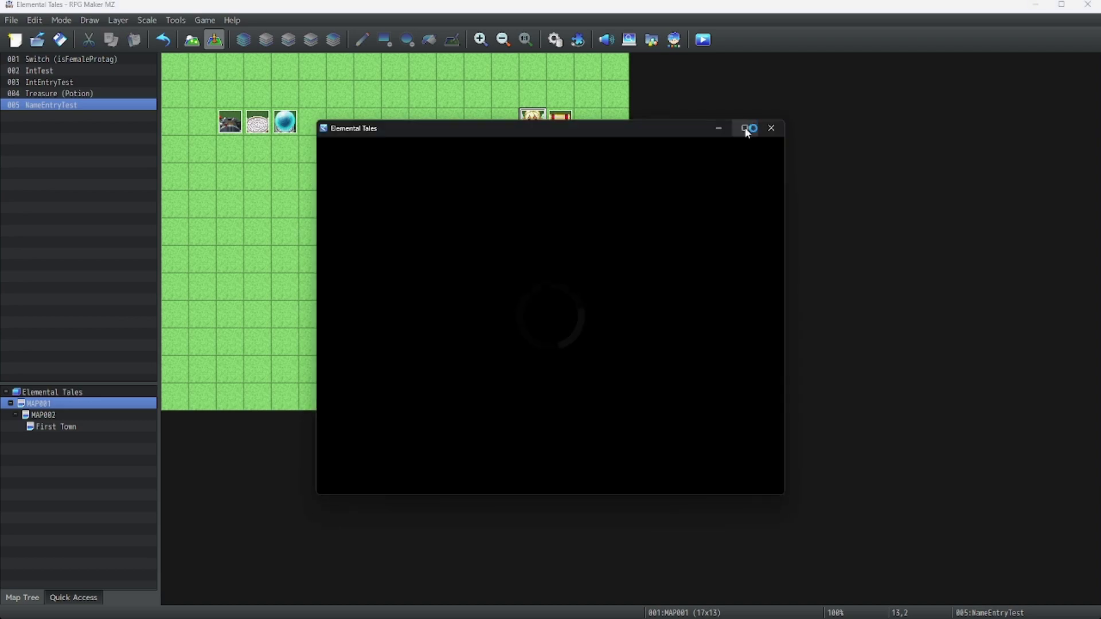
click(749, 128)
key(Return)
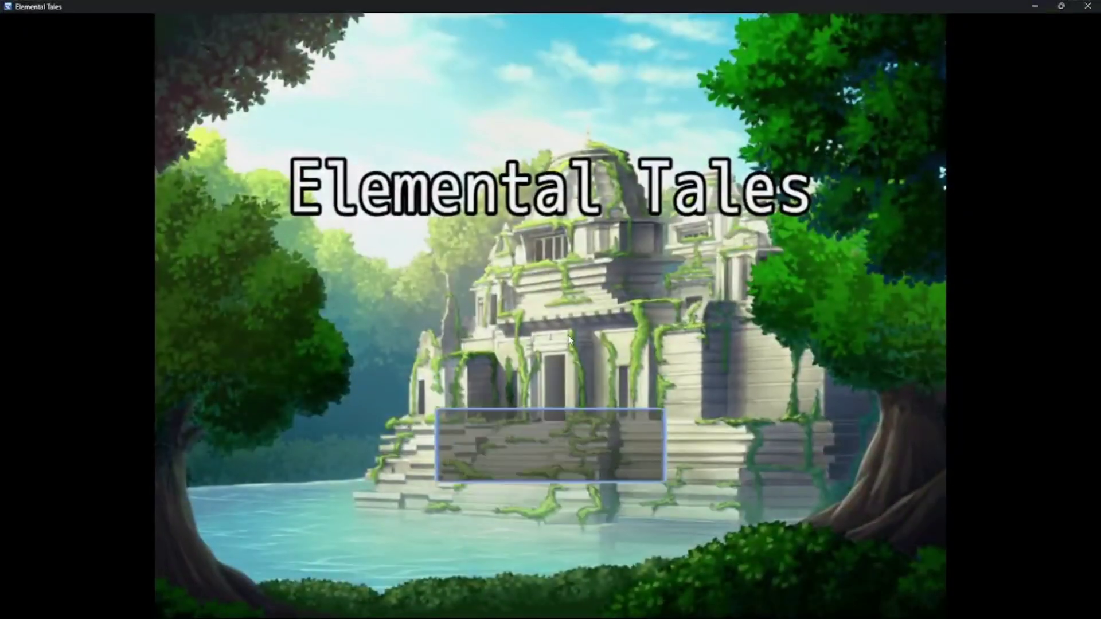
- Walk the character below the fairy, talk to it, and continue to the name entry screen
key(Right)
key(Up)
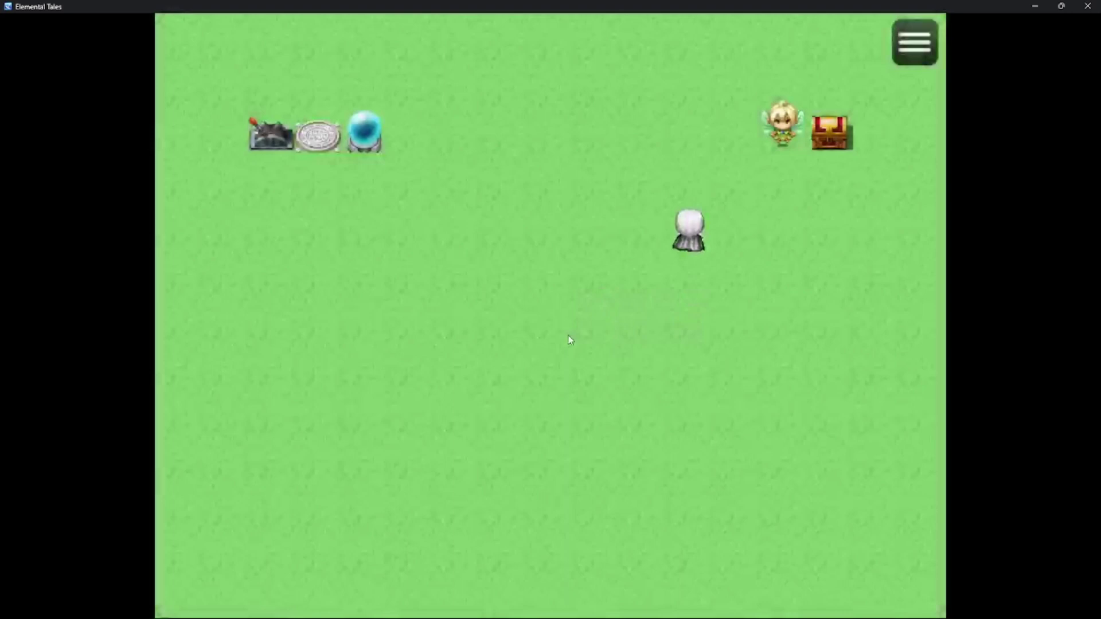
key(Right)
key(Left)
key(Up)
key(Return)
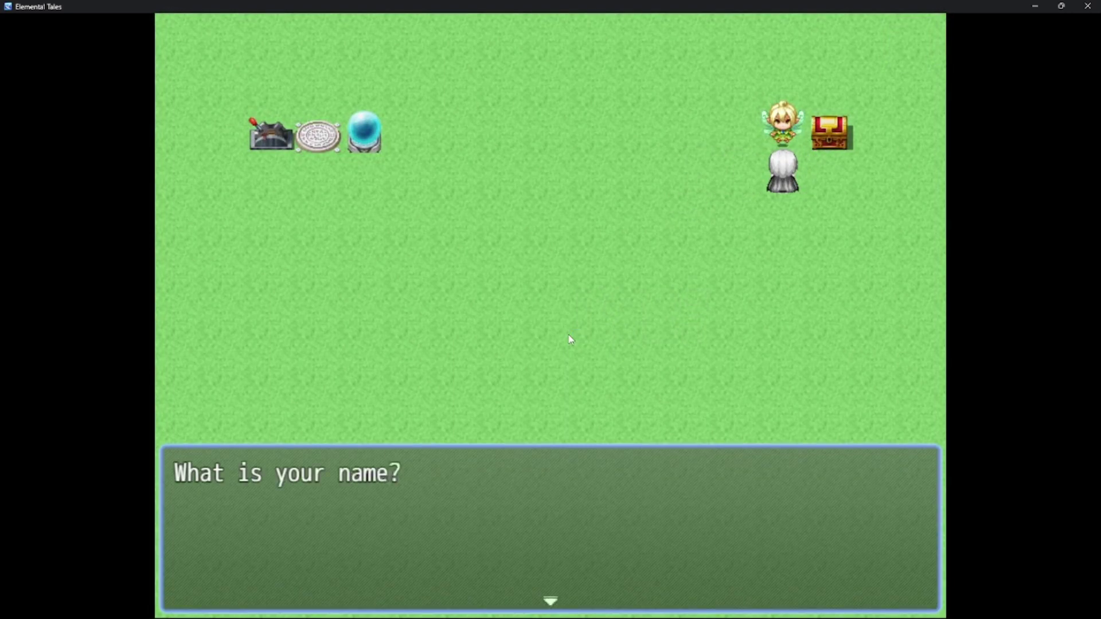
key(Return)
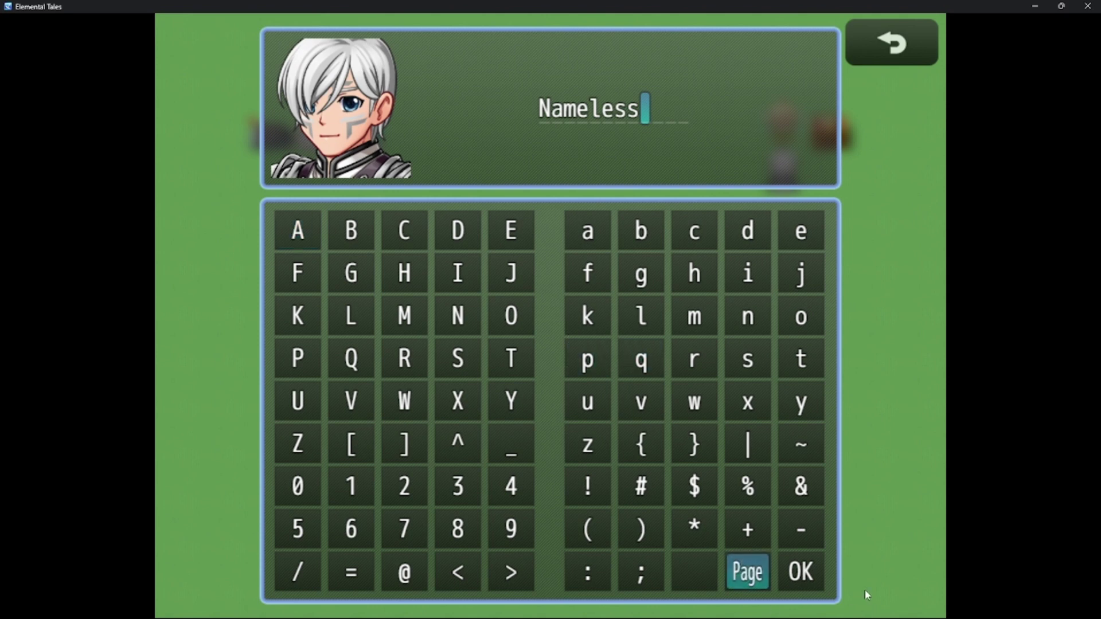
- View the accented character page, return to the standard letters, and erase the whole default name
click(746, 574)
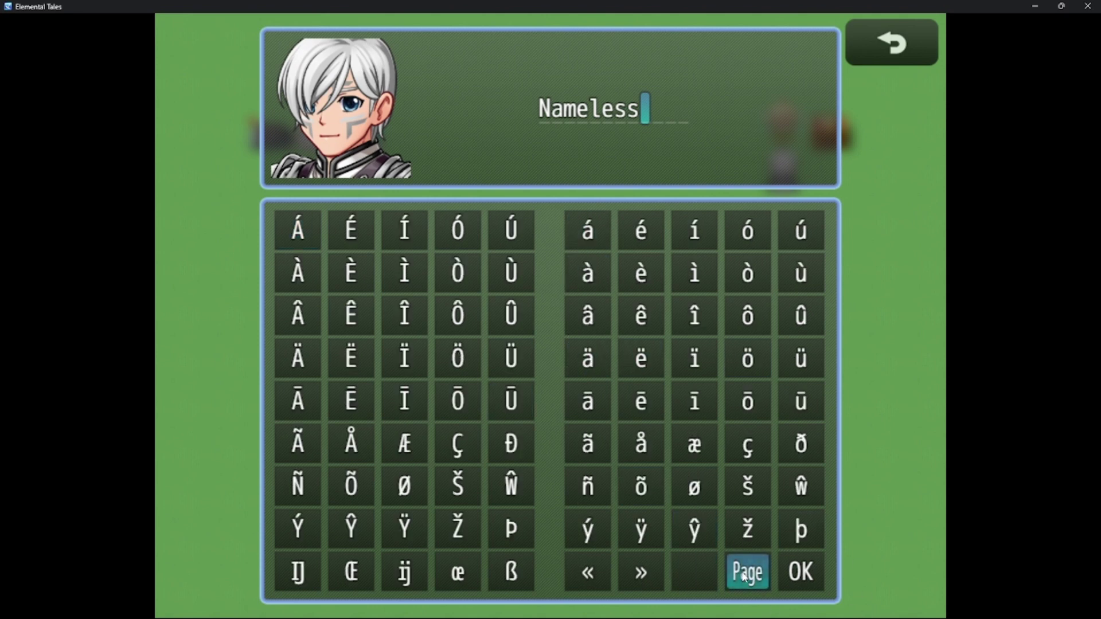
click(745, 574)
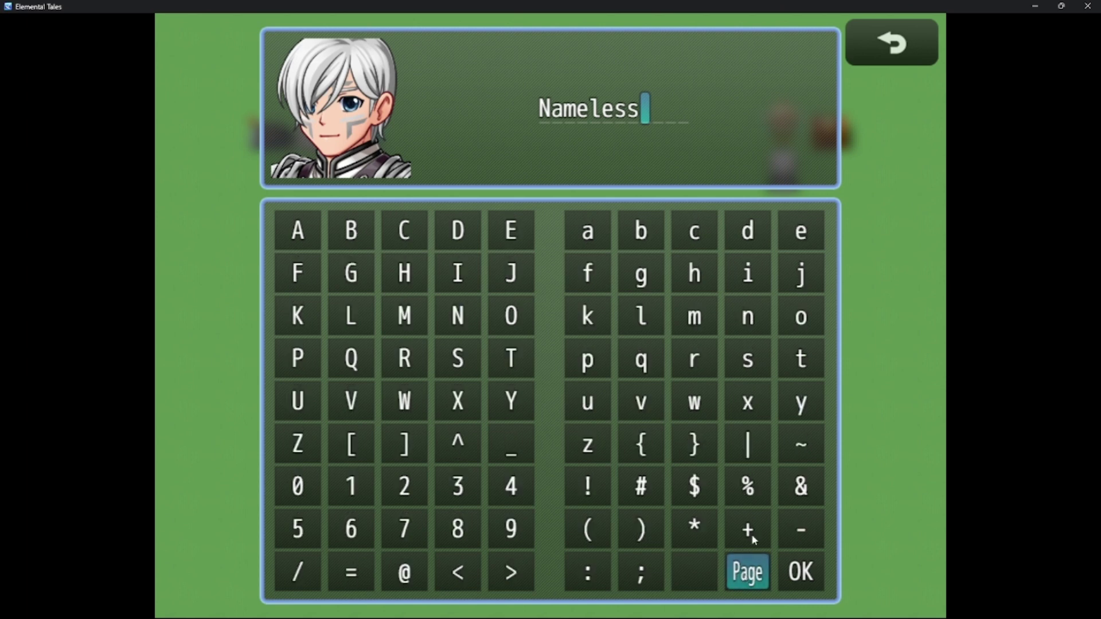
key(BackSpace)
key(BackSpace)
key(BackSpace)
key(BackSpace)
key(BackSpace)
key(BackSpace)
key(BackSpace)
key(BackSpace)
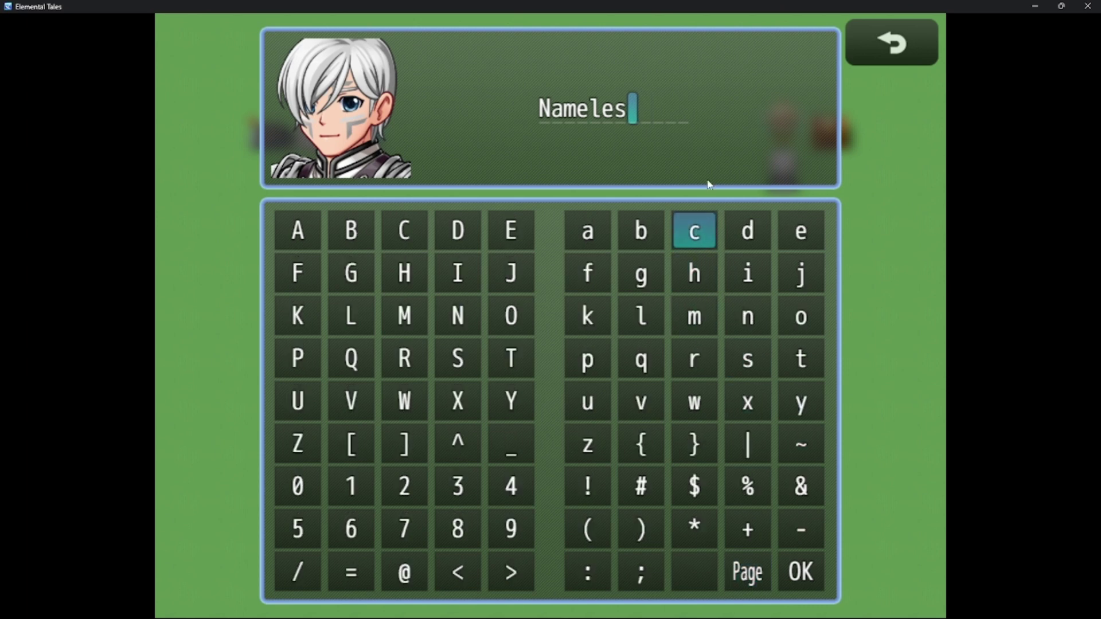
- Enter "Protag" as the character's name and confirm it
key(Down)
key(Left)
key(Left)
key(Left)
key(Left)
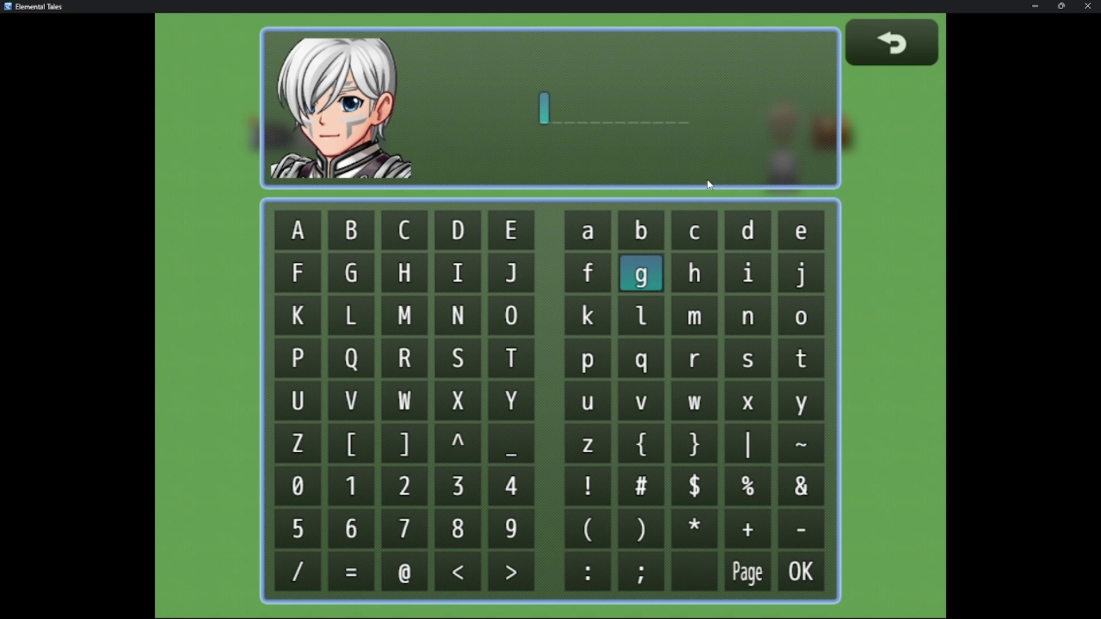
key(Down)
key(Down)
key(Left)
key(Left)
key(Left)
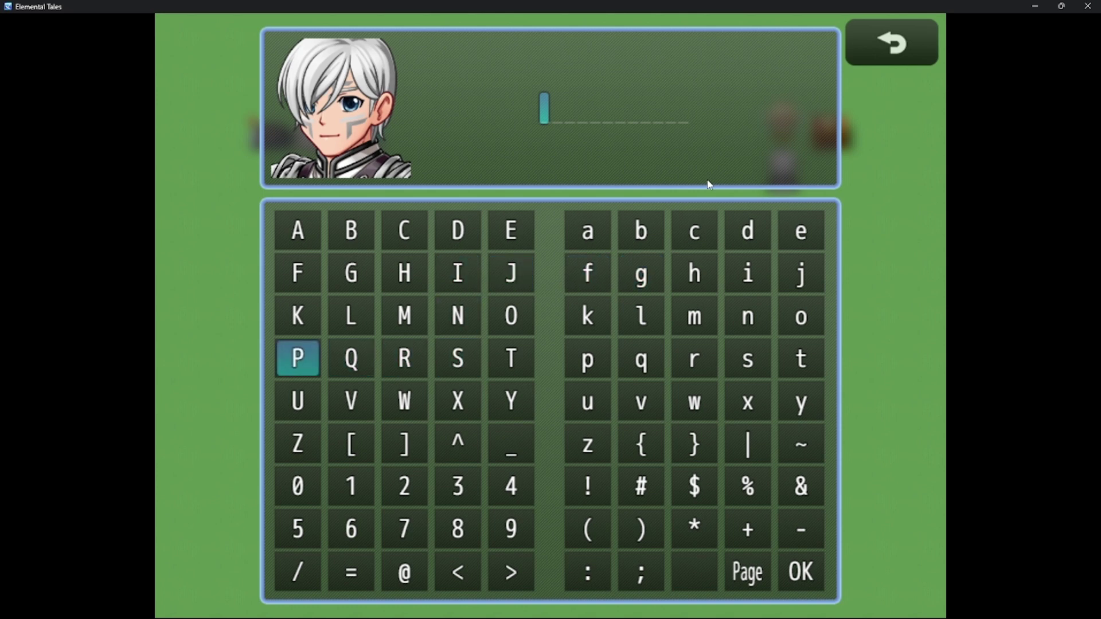
click(304, 359)
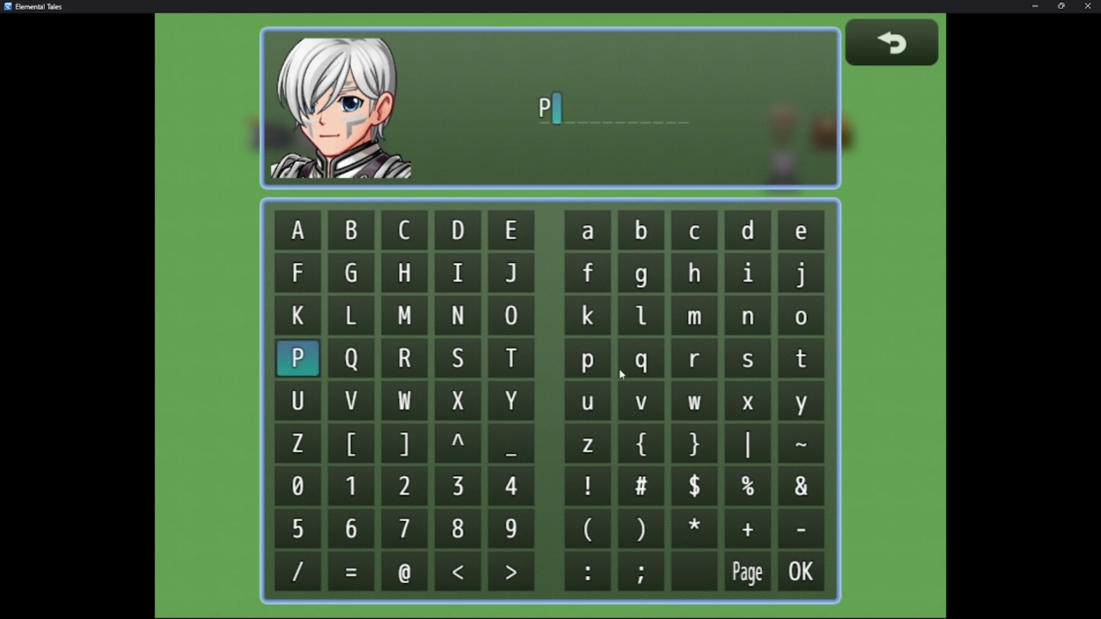
click(693, 353)
click(792, 331)
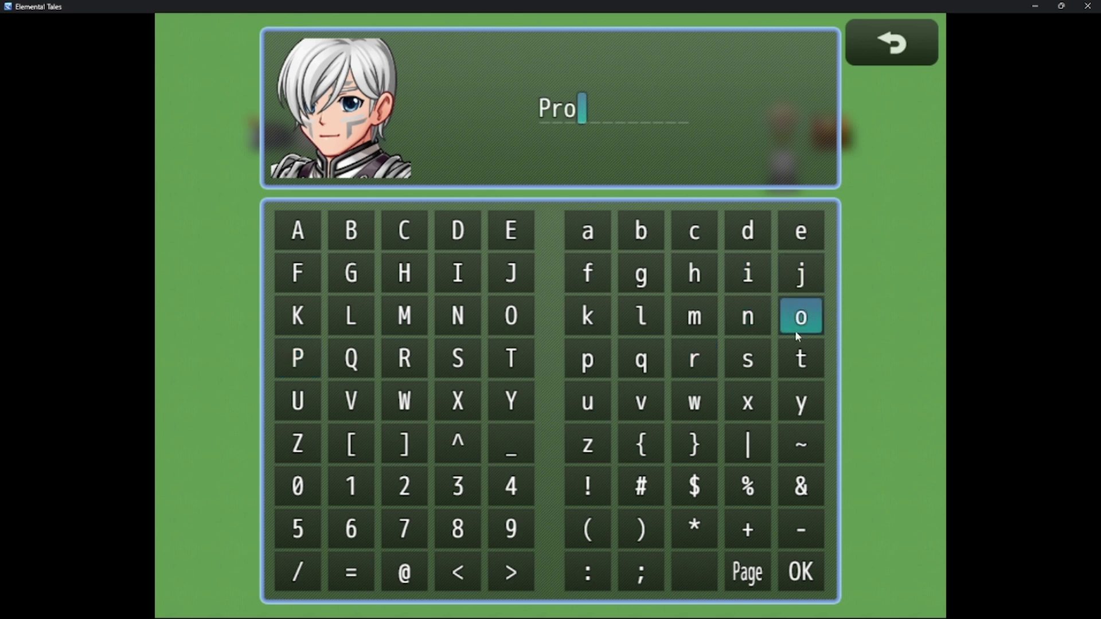
click(801, 359)
click(588, 230)
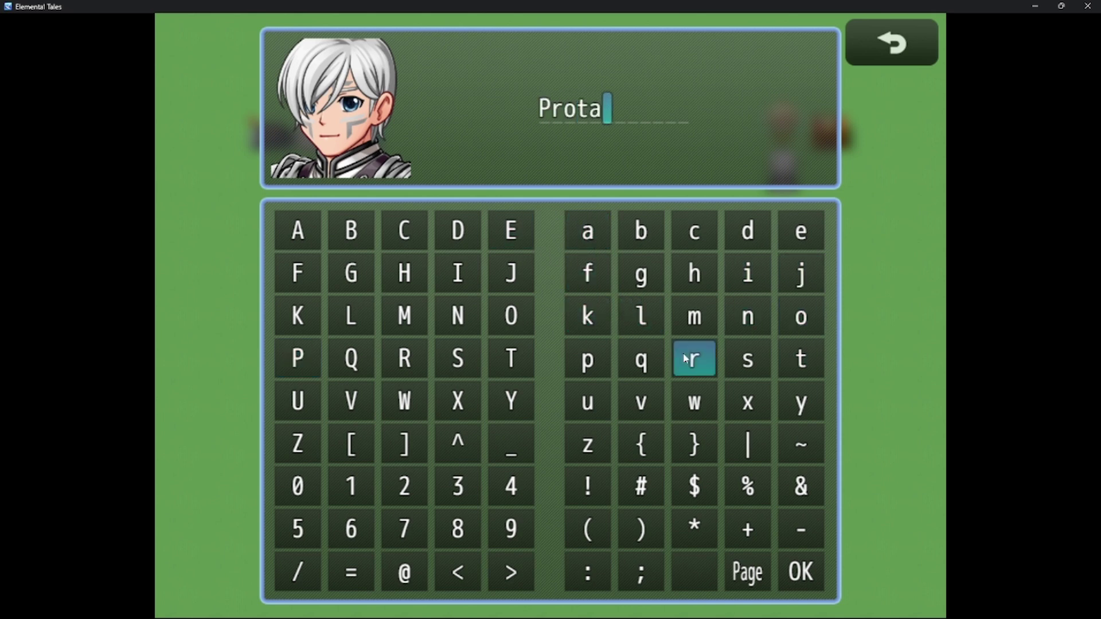
click(641, 273)
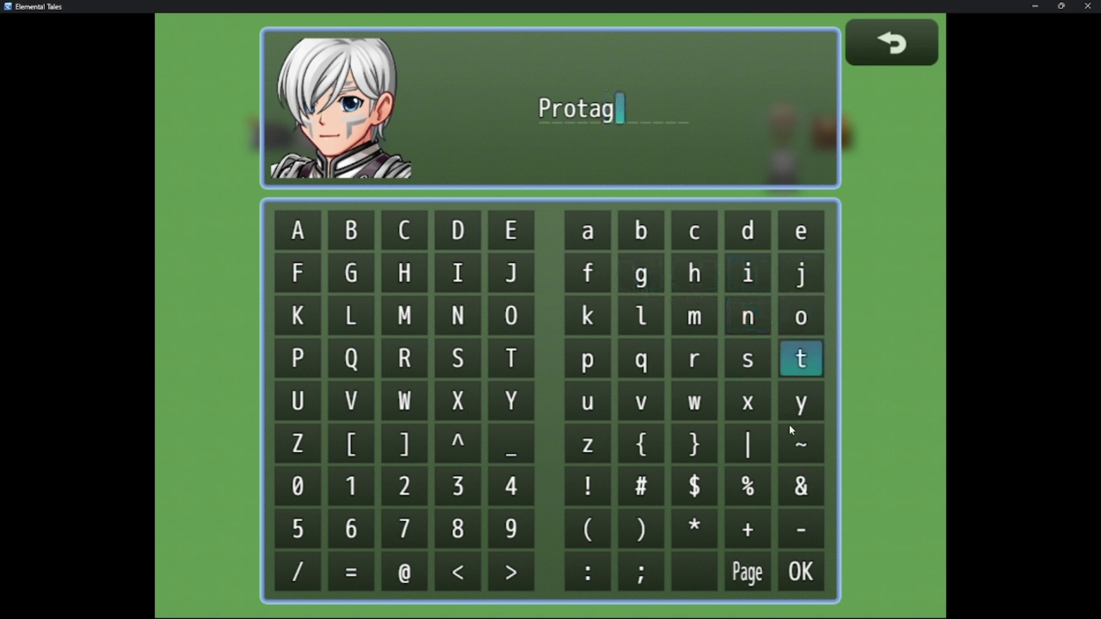
click(814, 585)
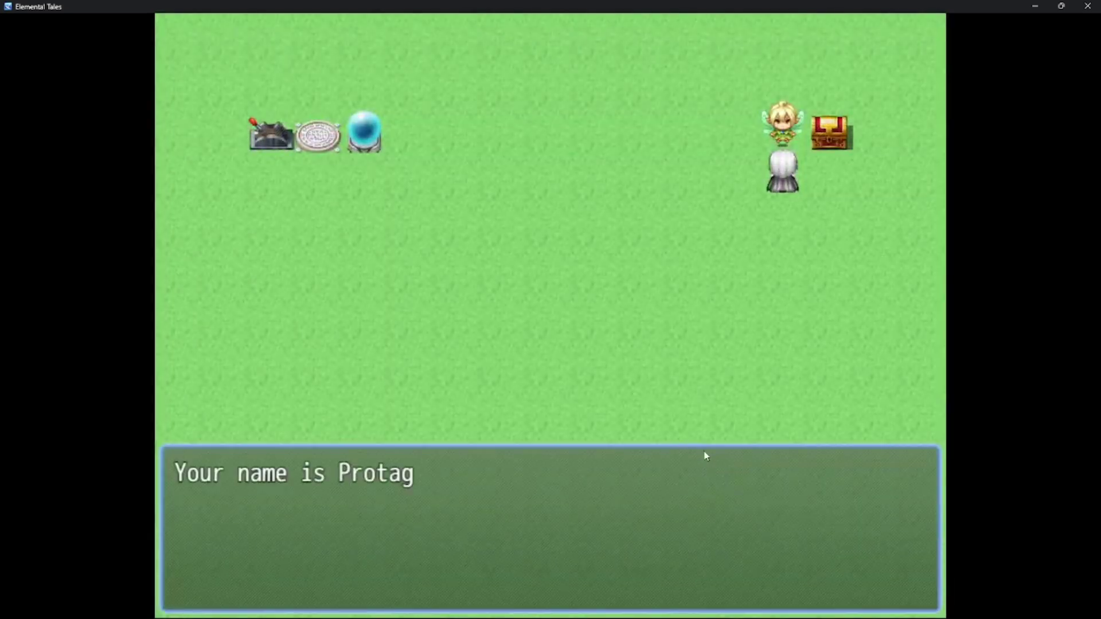
- Dismiss the fairy's name message, check the character's name in the party menu, and close the playtest
click(737, 390)
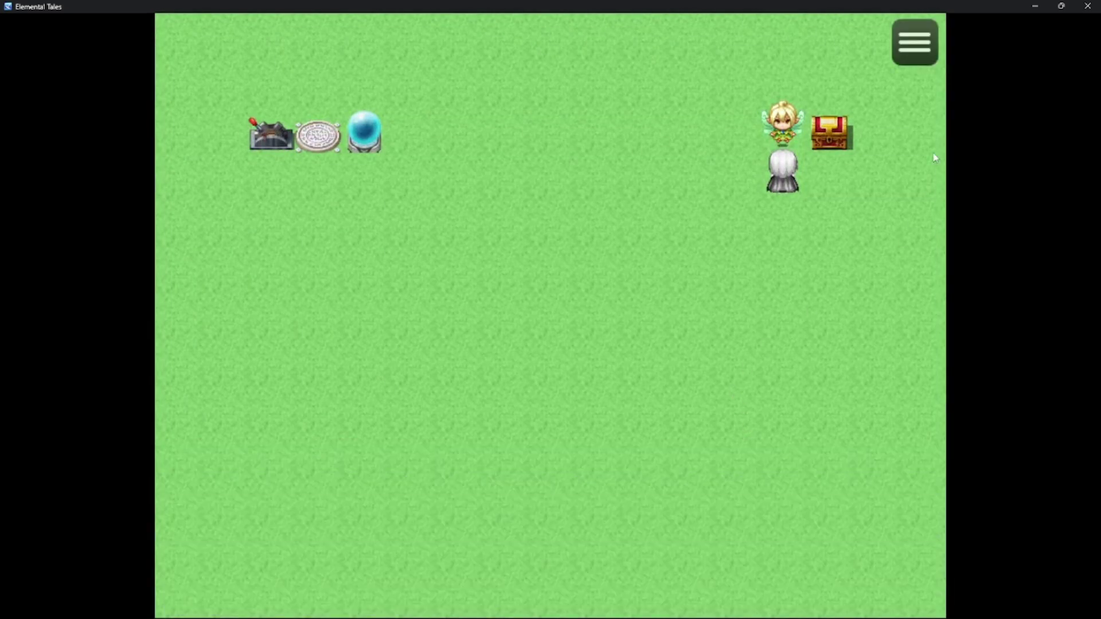
right_click(865, 315)
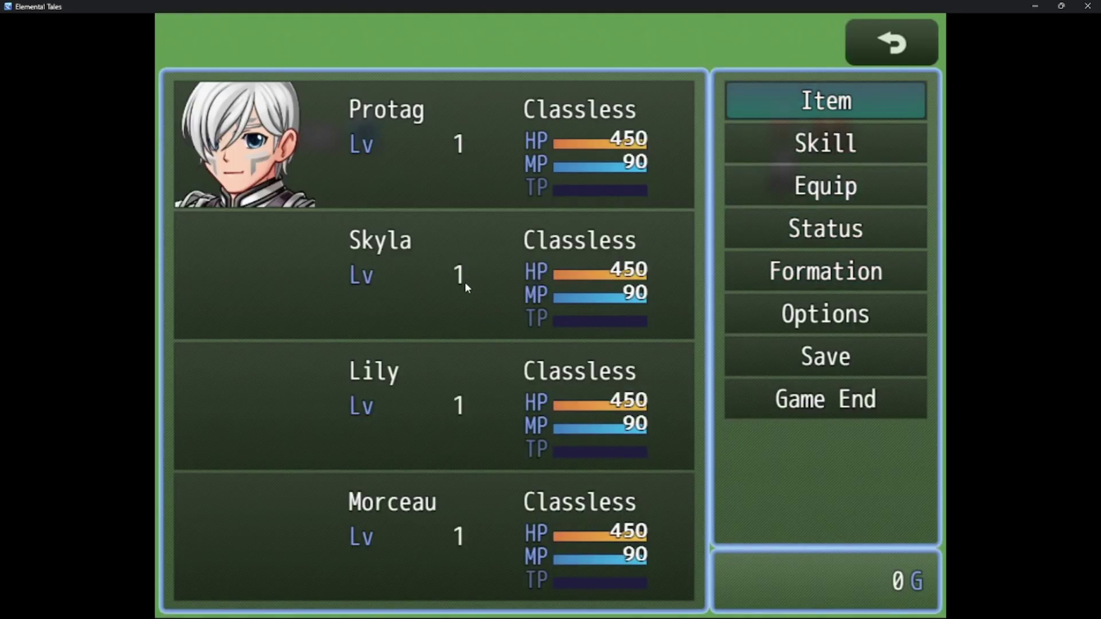
click(893, 45)
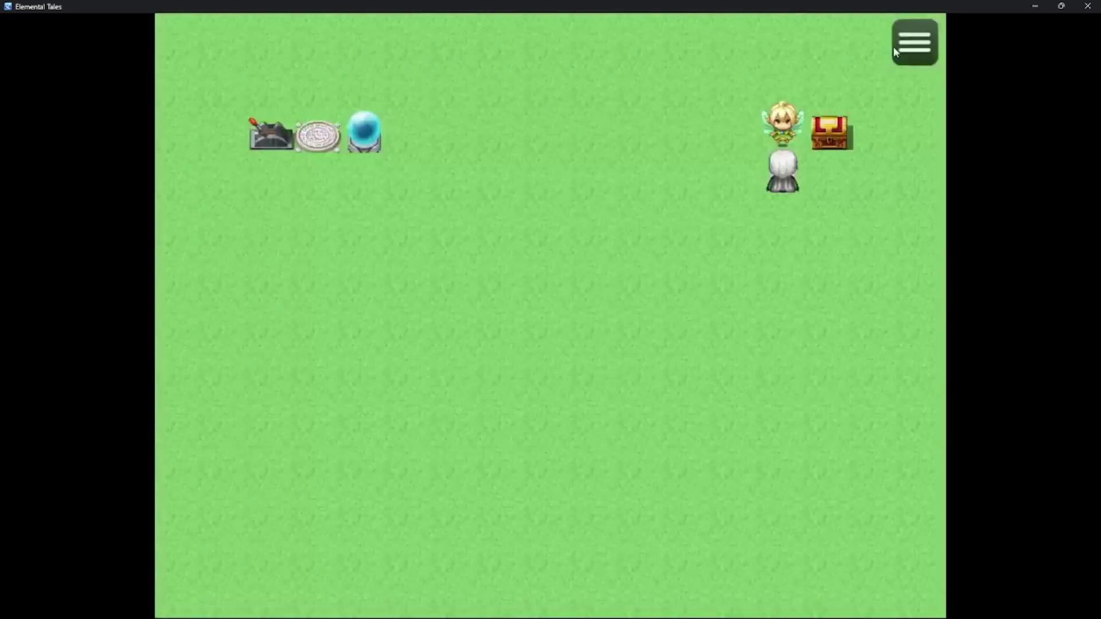
click(1085, 6)
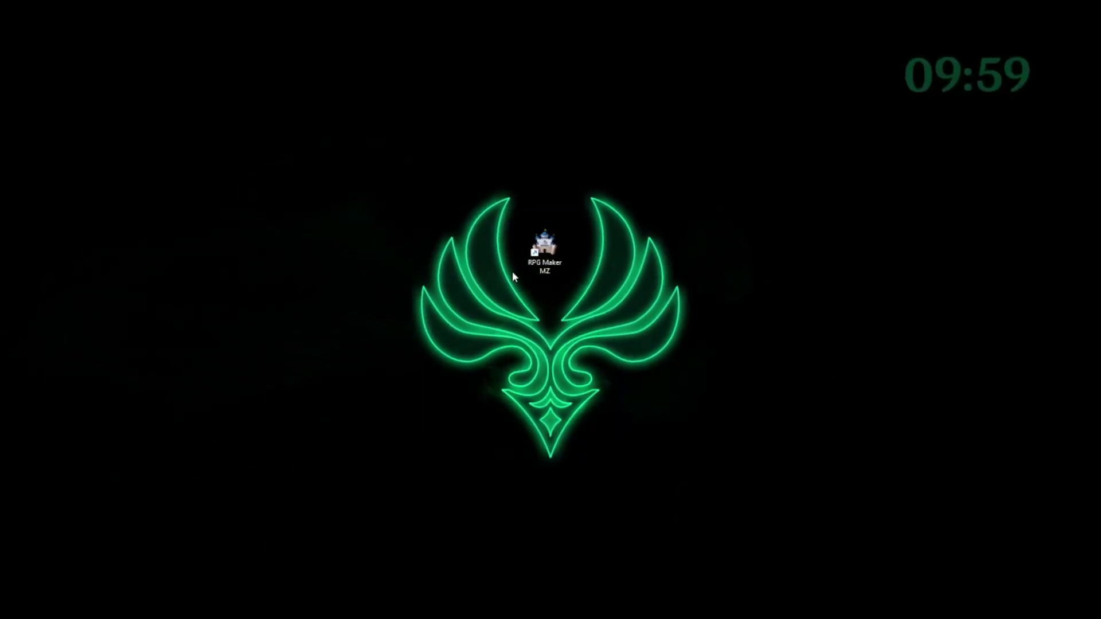
- Launch RPG Maker MZ from the desktop and open the Elemental Tales project's Database
double_click(544, 249)
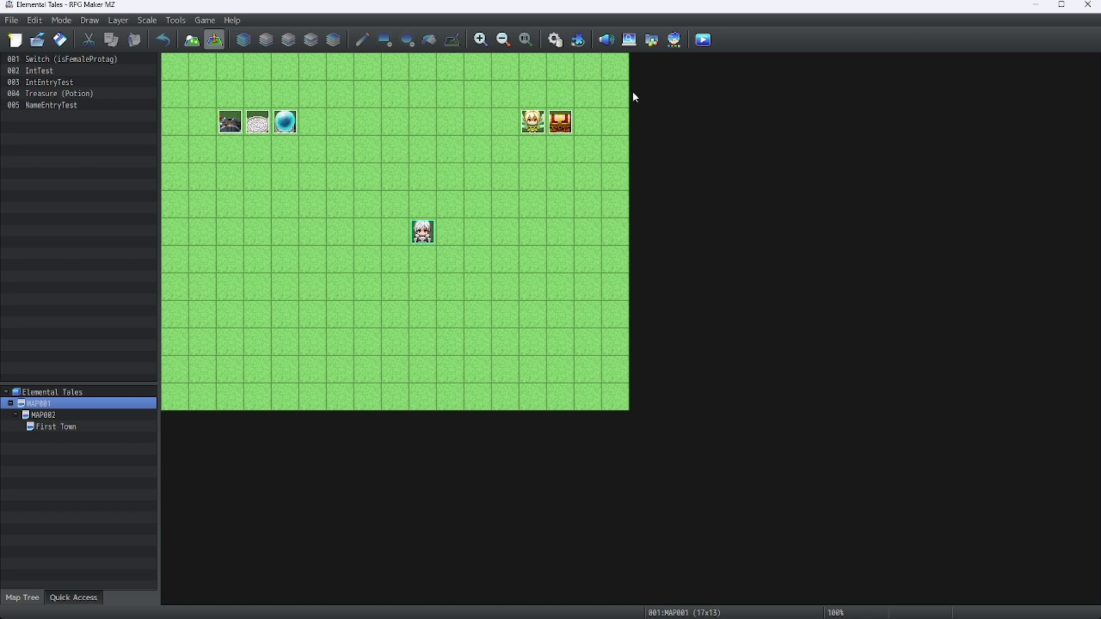
click(555, 39)
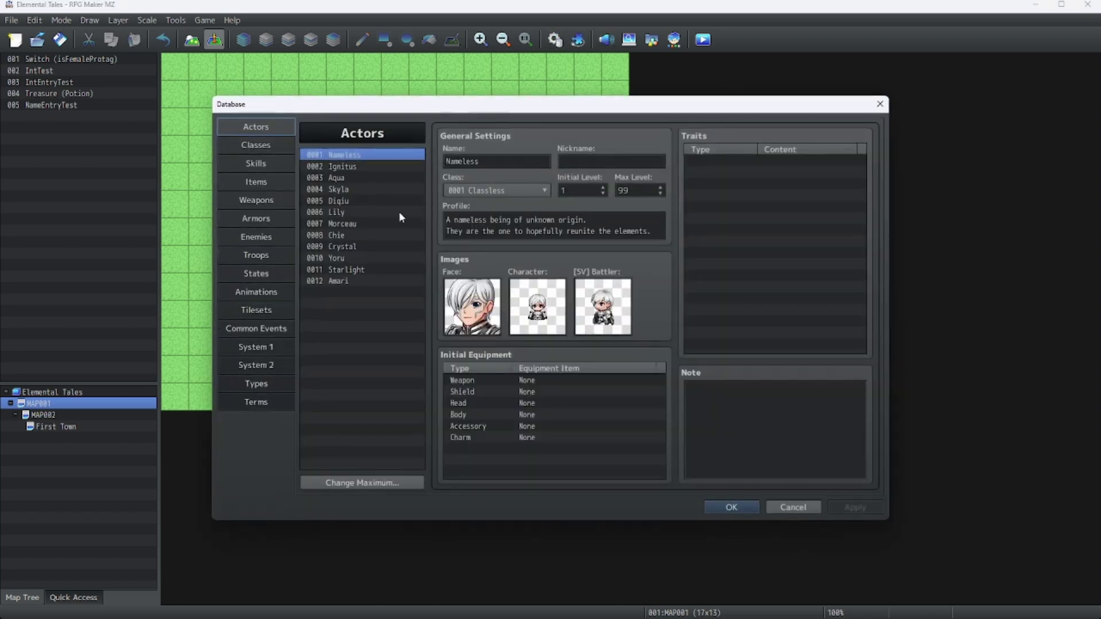